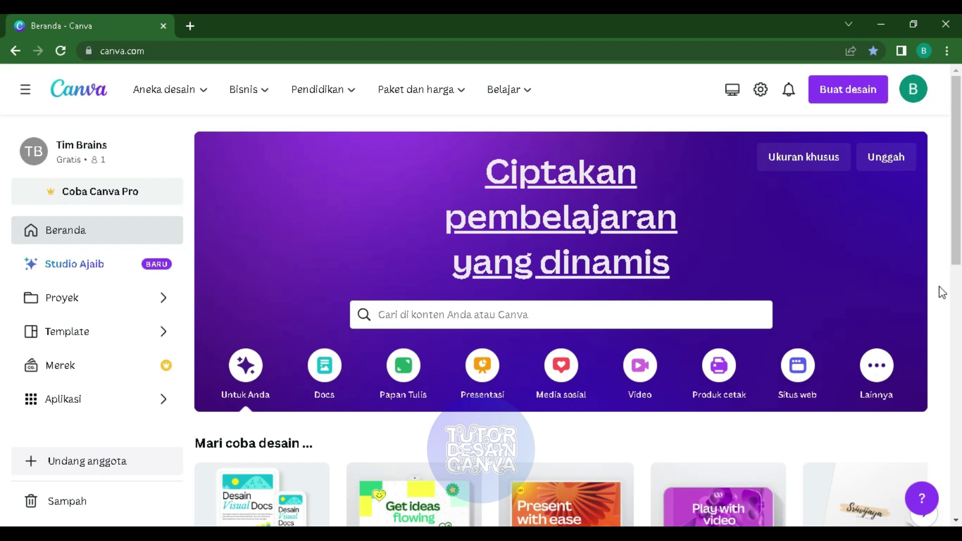
Open the apps directory and look through the featured AI apps and the new releases.
{"action": "left_click", "coordinate": [68, 409]}
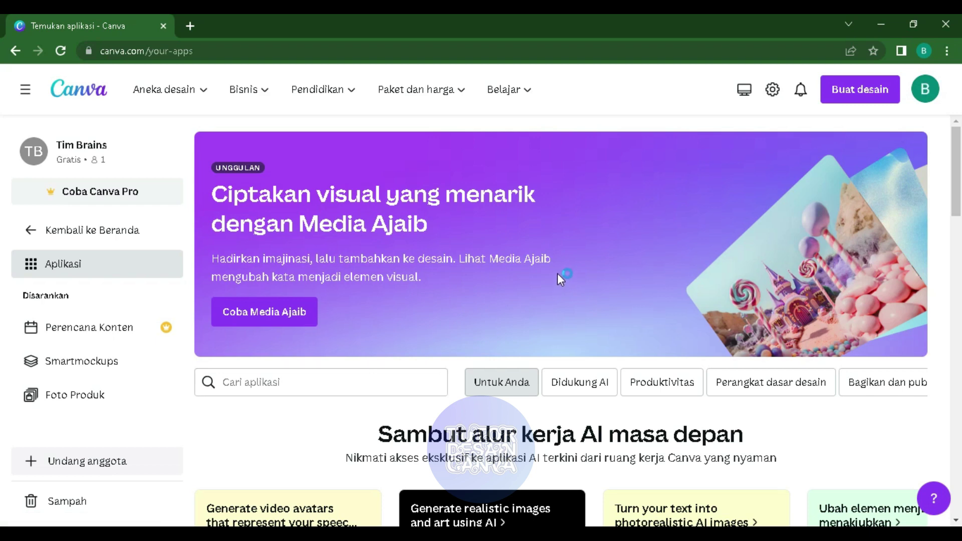
{"action": "scroll", "coordinate": [560, 274], "scroll_direction": "down", "scroll_amount": 3}
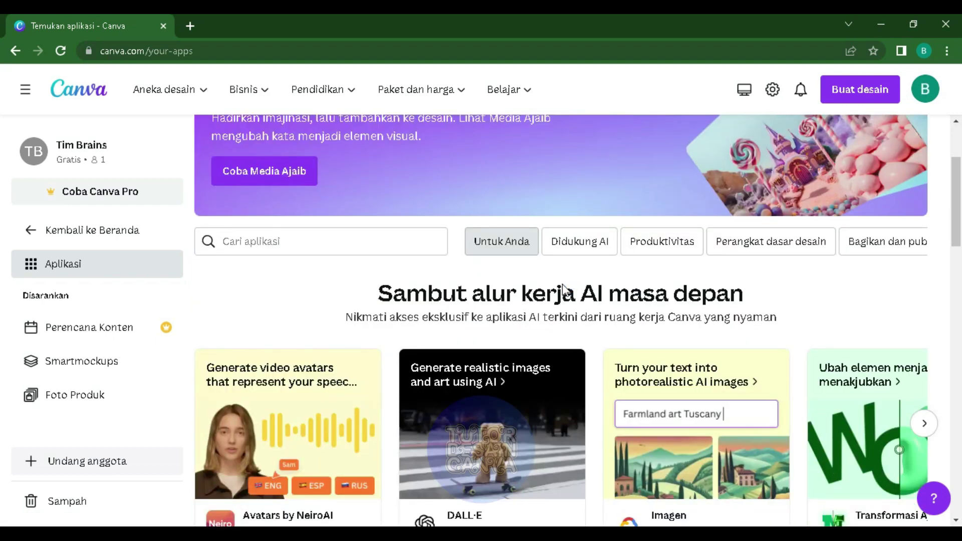
{"action": "scroll", "coordinate": [562, 288], "scroll_direction": "down", "scroll_amount": 3}
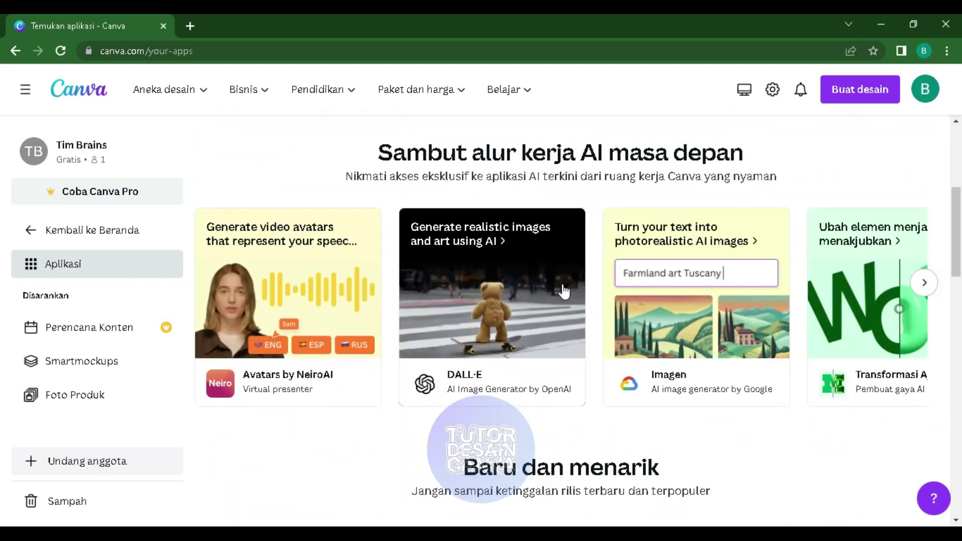
{"action": "scroll", "coordinate": [564, 292], "scroll_direction": "down", "scroll_amount": 2}
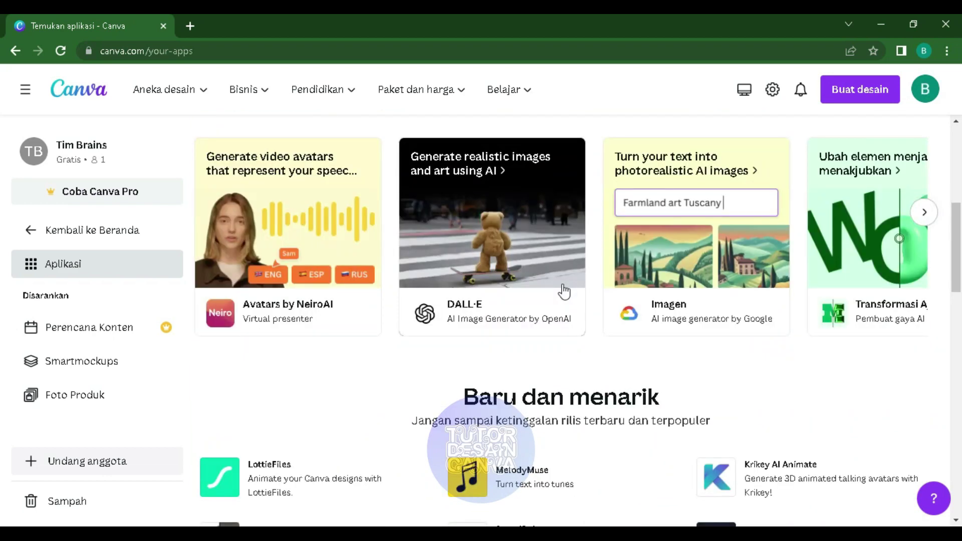
{"action": "scroll", "coordinate": [550, 308], "scroll_direction": "down", "scroll_amount": 4}
{"action": "scroll", "coordinate": [541, 339], "scroll_direction": "up", "scroll_amount": 11}
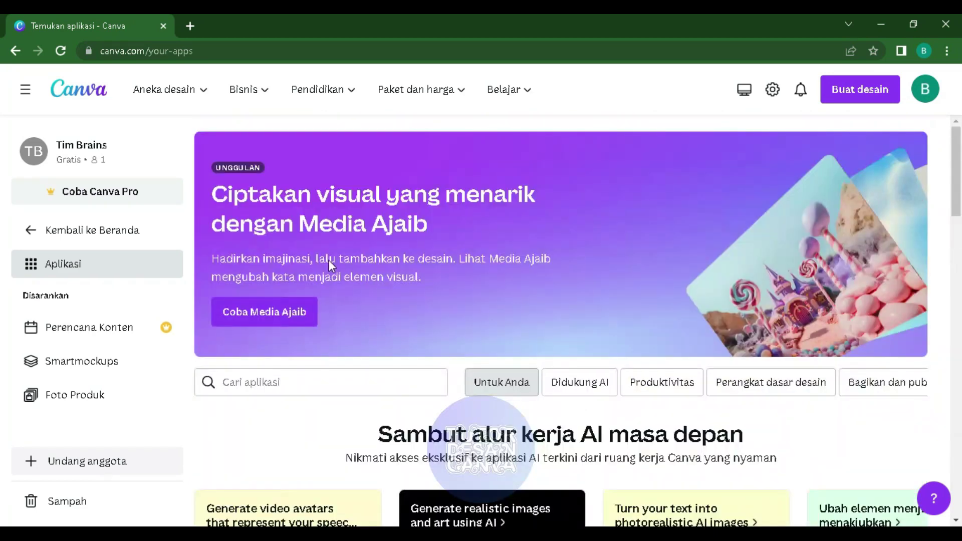
Search the apps directory for "magic media" and look over the matching apps.
{"action": "scroll", "coordinate": [311, 321], "scroll_direction": "down", "scroll_amount": 2}
{"action": "left_click", "coordinate": [294, 316]}
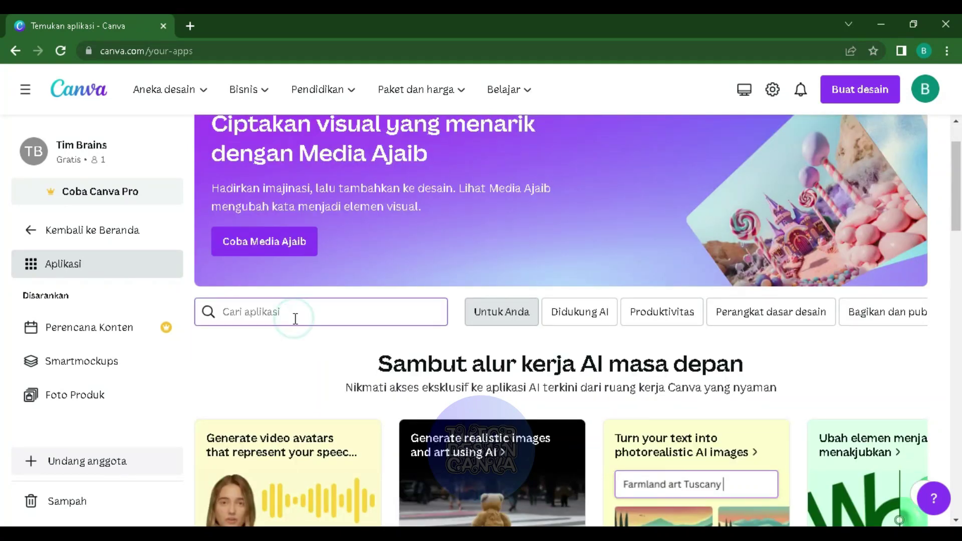
{"action": "type", "text": "magic"}
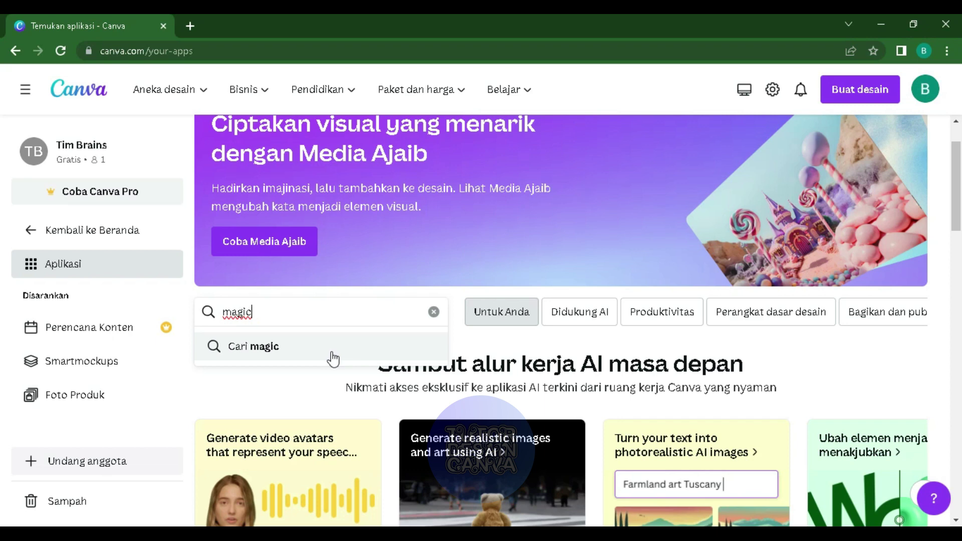
{"action": "type", "text": " media"}
{"action": "key", "text": "Return"}
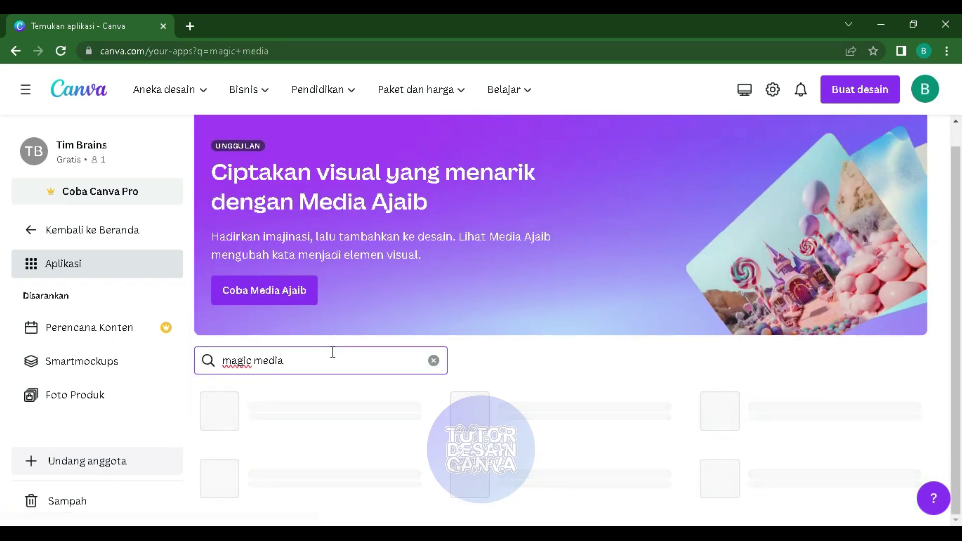
{"action": "scroll", "coordinate": [331, 359], "scroll_direction": "down", "scroll_amount": 4}
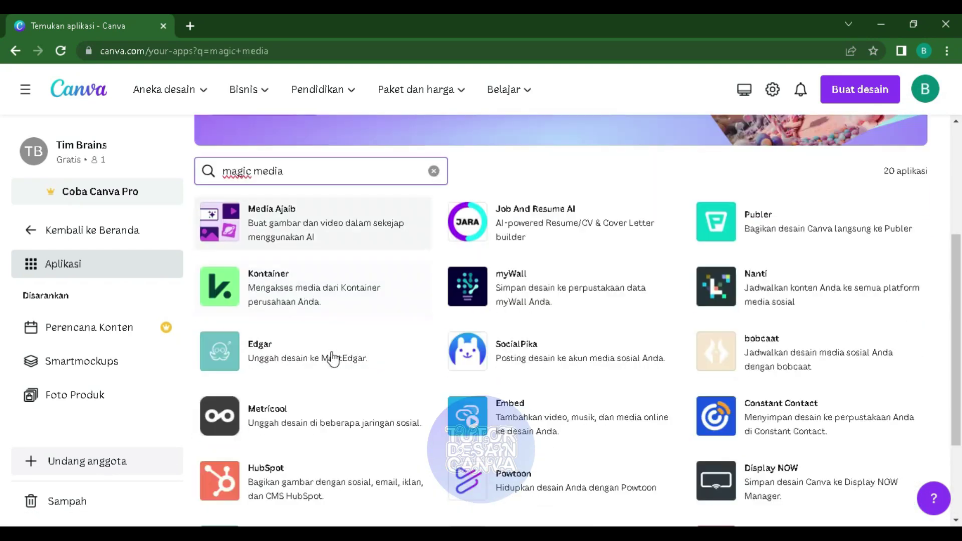
View the Media Ajaib app's details, read its description and permissions, and close them.
{"action": "left_click", "coordinate": [301, 231]}
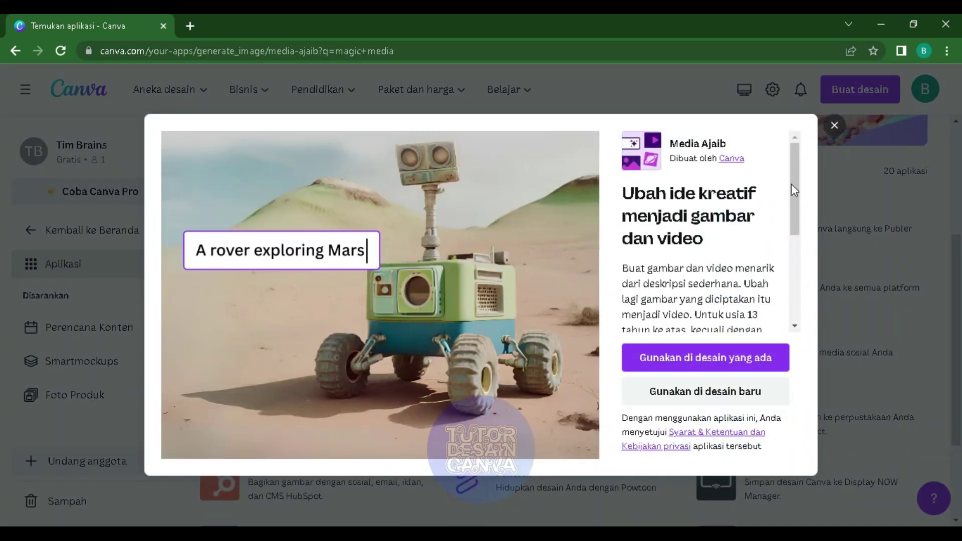
{"action": "scroll", "coordinate": [797, 186], "scroll_direction": "down", "scroll_amount": 3}
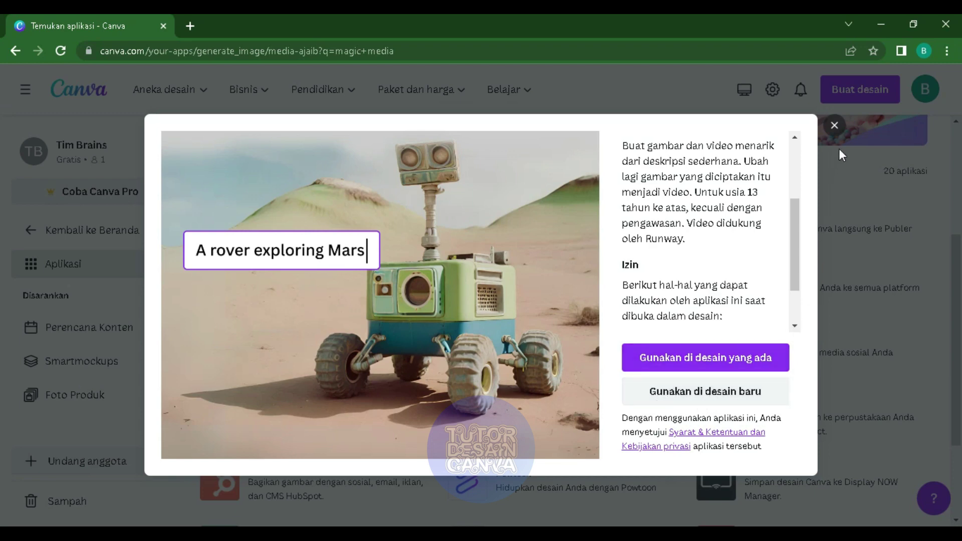
{"action": "left_click", "coordinate": [836, 126]}
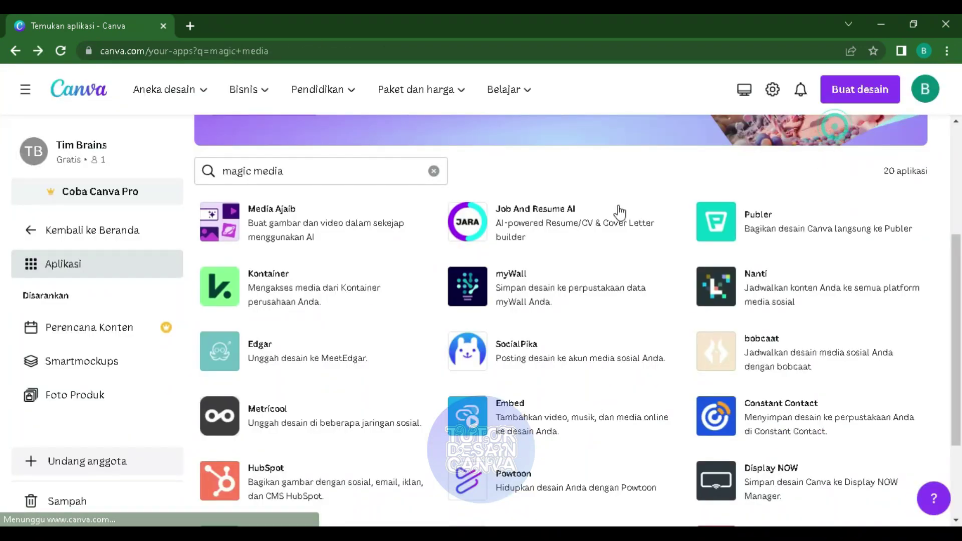
Return to the home page and create a new blank Konten Instagram (Persegi) design.
{"action": "left_click", "coordinate": [89, 88]}
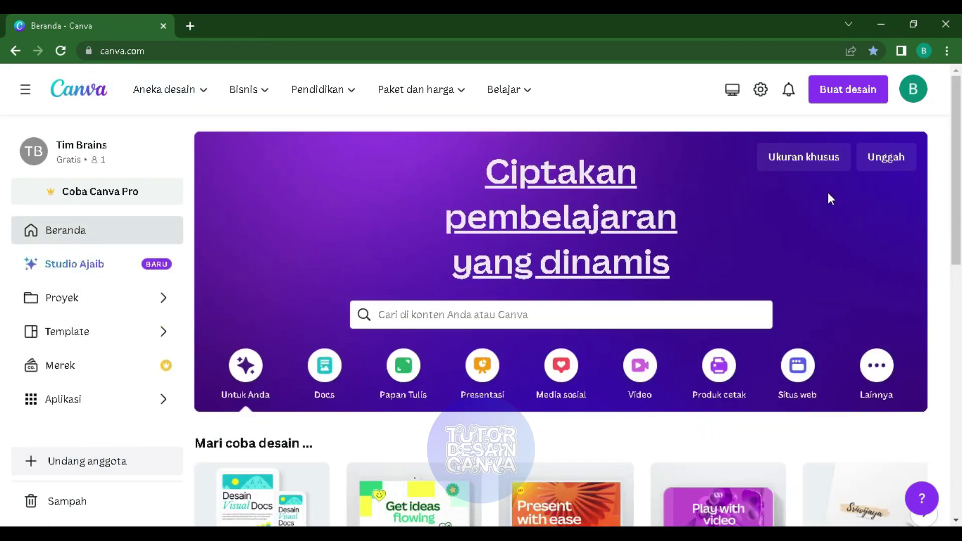
{"action": "left_click", "coordinate": [825, 92]}
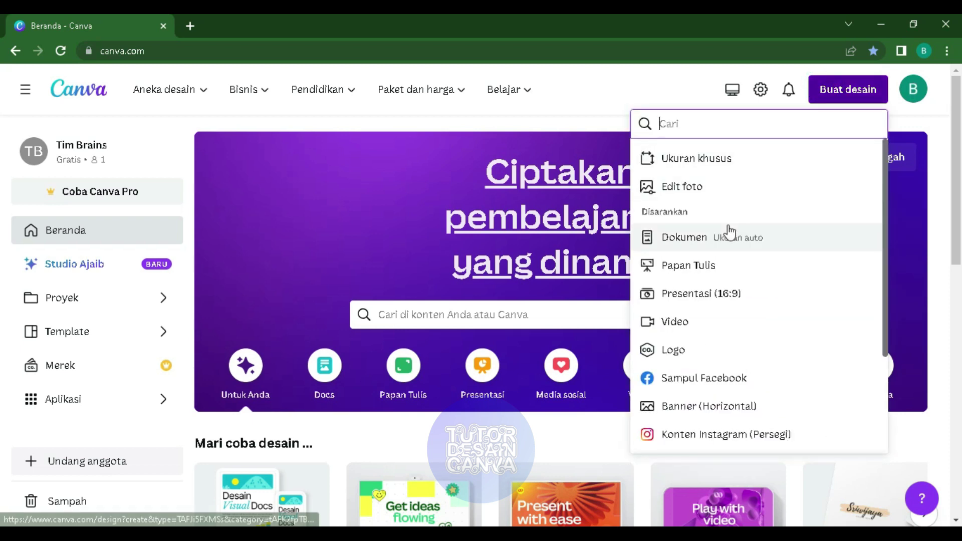
{"action": "scroll", "coordinate": [727, 225], "scroll_direction": "down", "scroll_amount": 1}
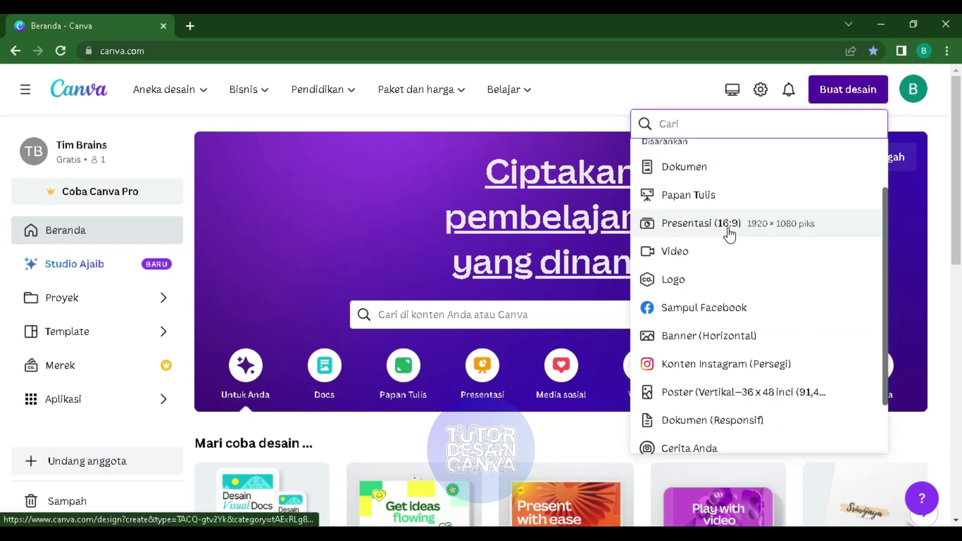
{"action": "left_click", "coordinate": [739, 371]}
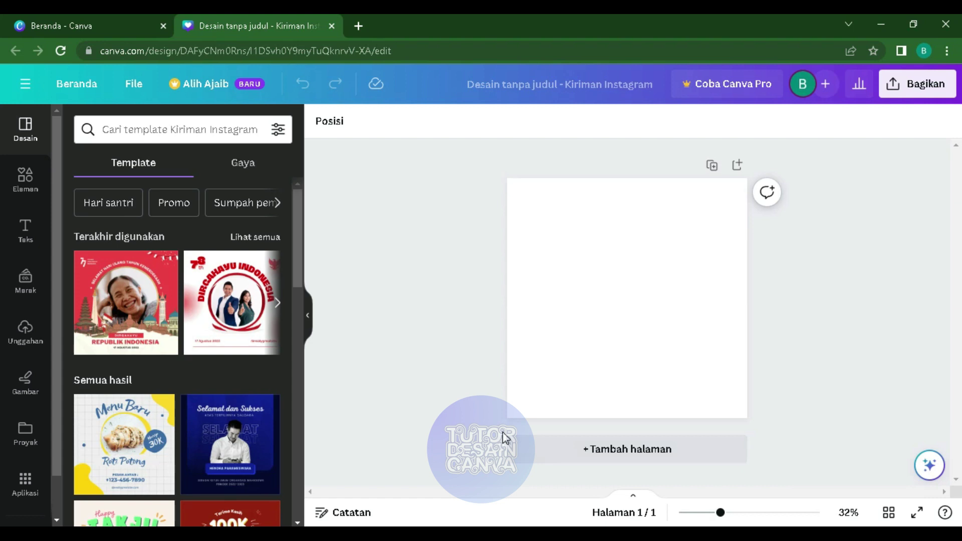
Rename the untitled design as "Megic media".
{"action": "left_click", "coordinate": [515, 89]}
{"action": "key", "text": "BackSpace"}
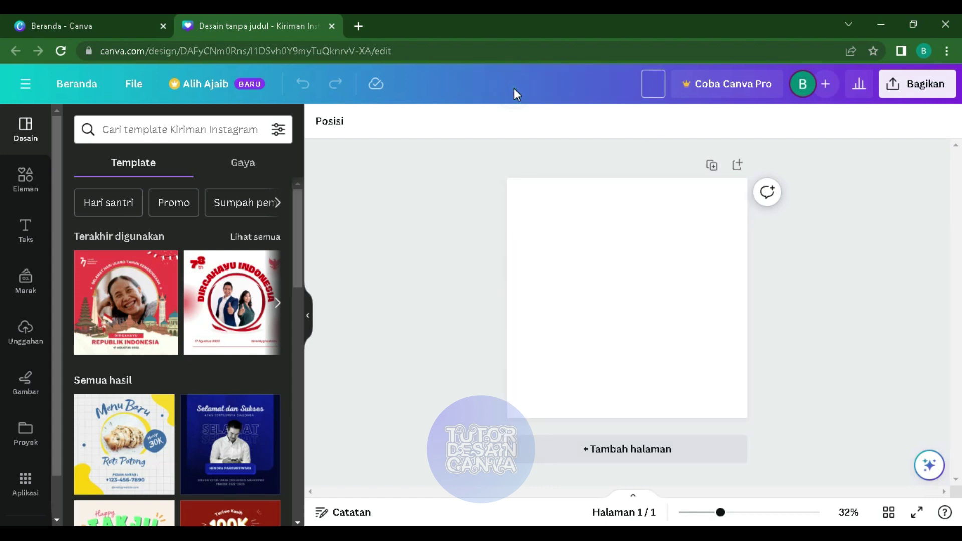
{"action": "type", "text": "Magic media"}
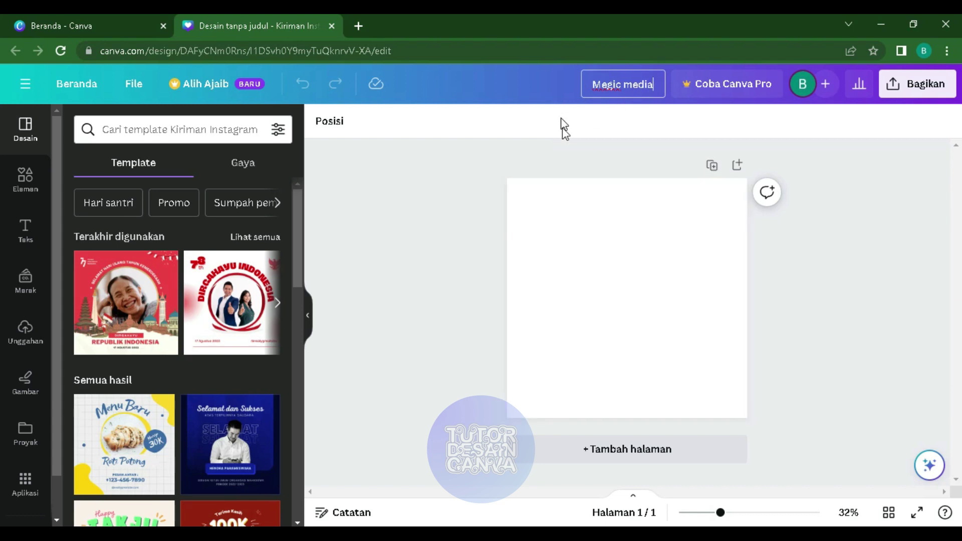
{"action": "left_click", "coordinate": [555, 256]}
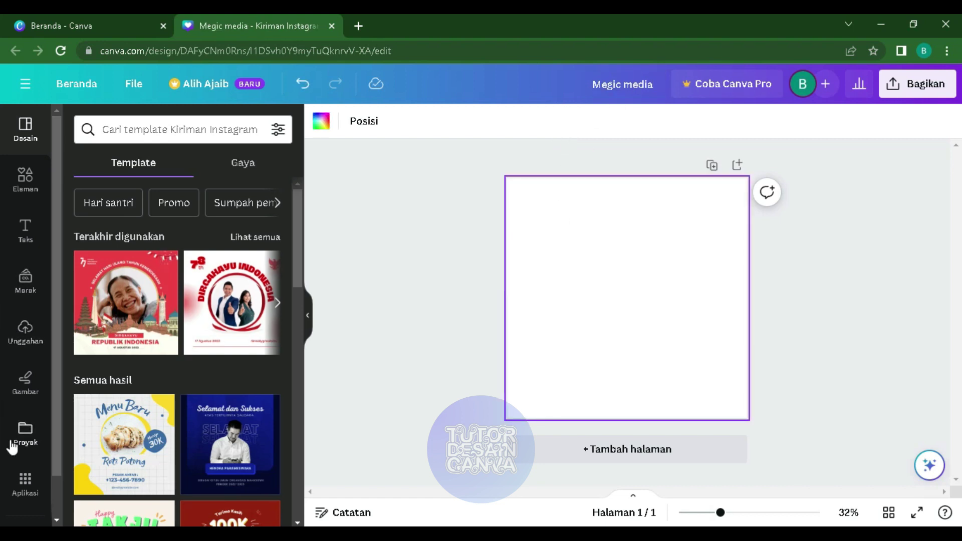
{"action": "scroll", "coordinate": [11, 446], "scroll_direction": "down", "scroll_amount": 1}
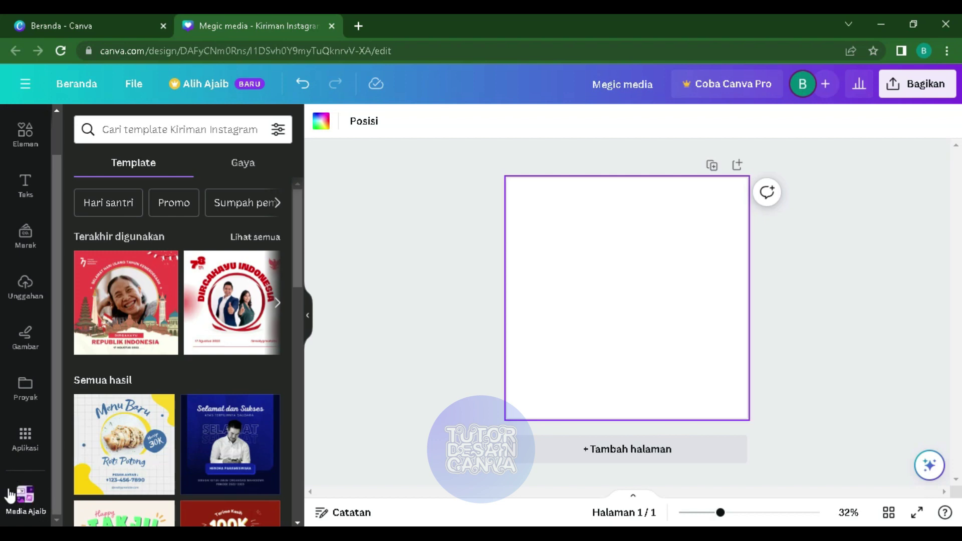
{"action": "left_click", "coordinate": [10, 491]}
{"action": "left_click", "coordinate": [9, 485]}
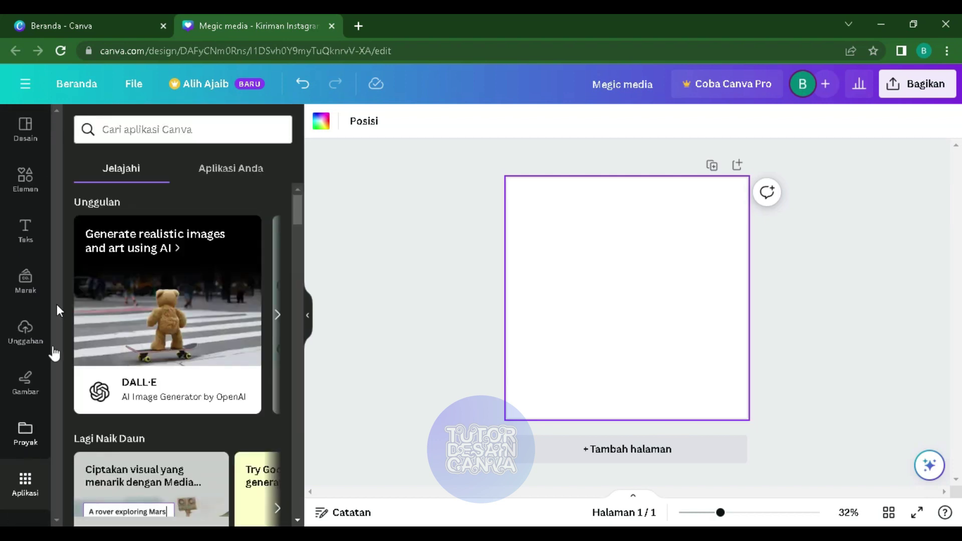
{"action": "left_click", "coordinate": [31, 149]}
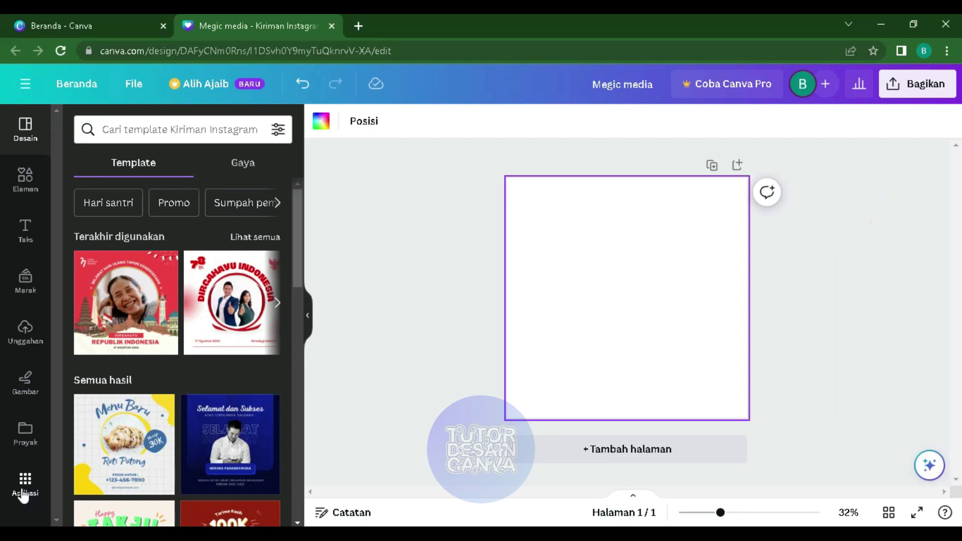
Open the apps list in the editor and browse the featured and trending apps.
{"action": "left_click", "coordinate": [23, 495]}
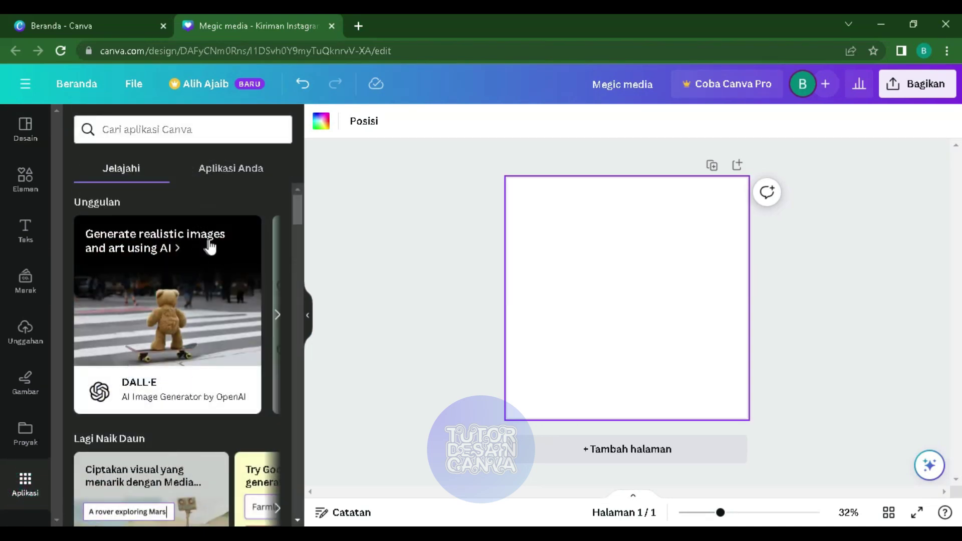
{"action": "scroll", "coordinate": [217, 250], "scroll_direction": "down", "scroll_amount": 5}
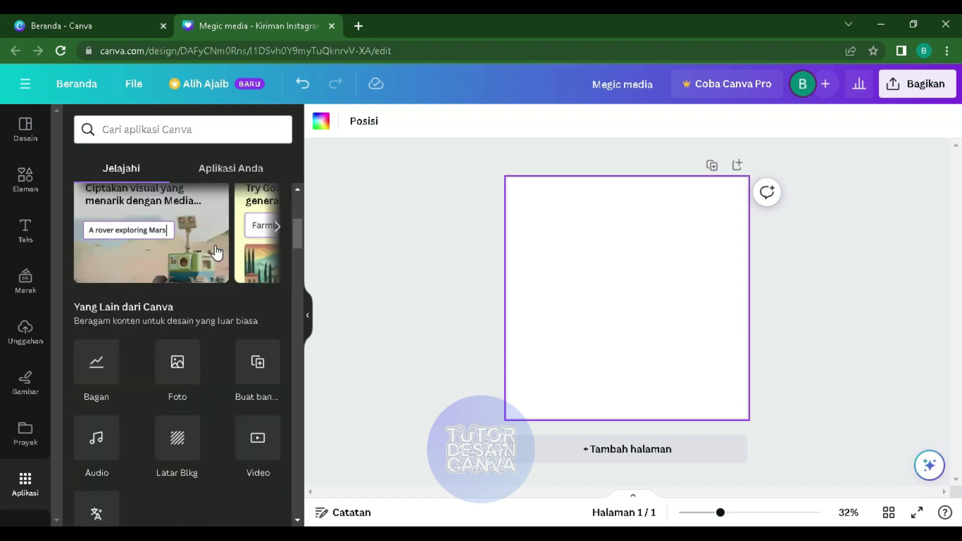
{"action": "scroll", "coordinate": [216, 253], "scroll_direction": "up", "scroll_amount": 5}
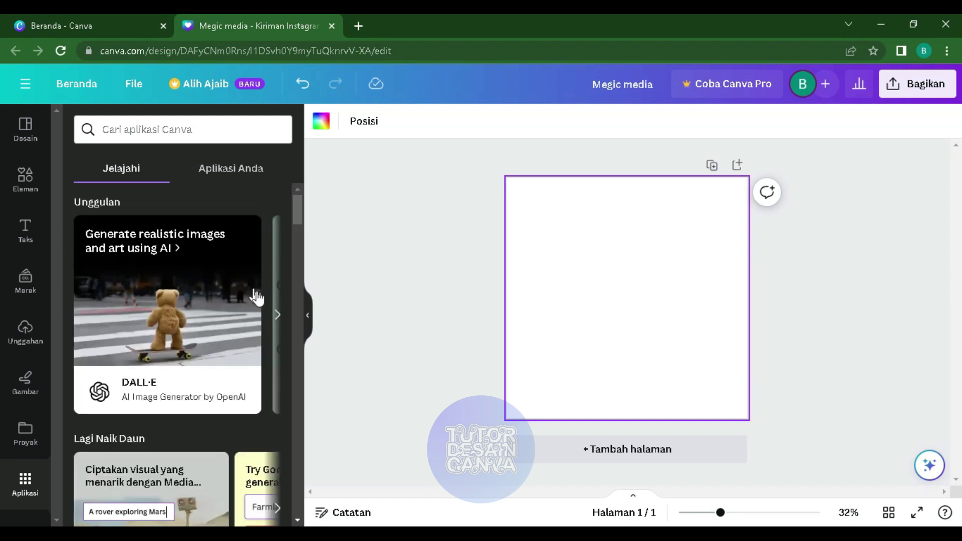
{"action": "left_click", "coordinate": [277, 316]}
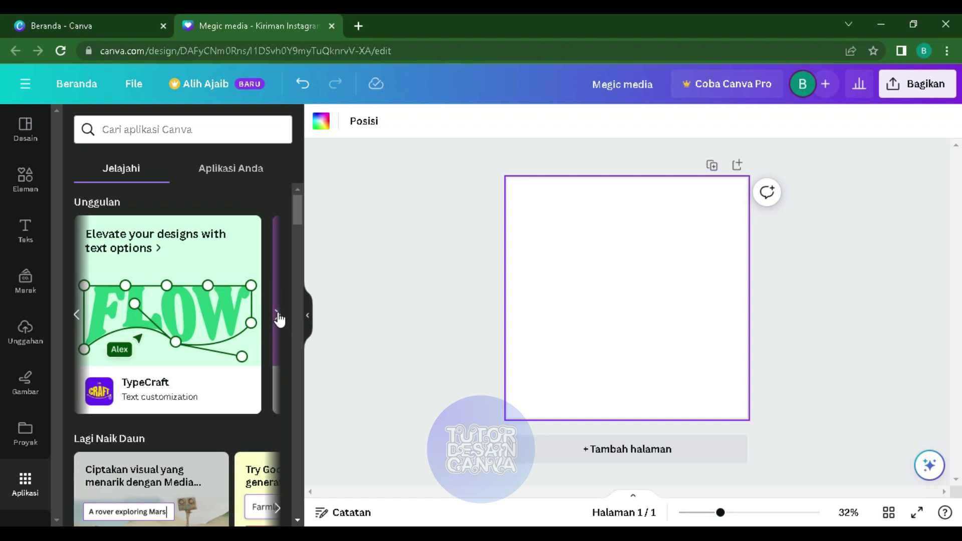
{"action": "left_click", "coordinate": [278, 317]}
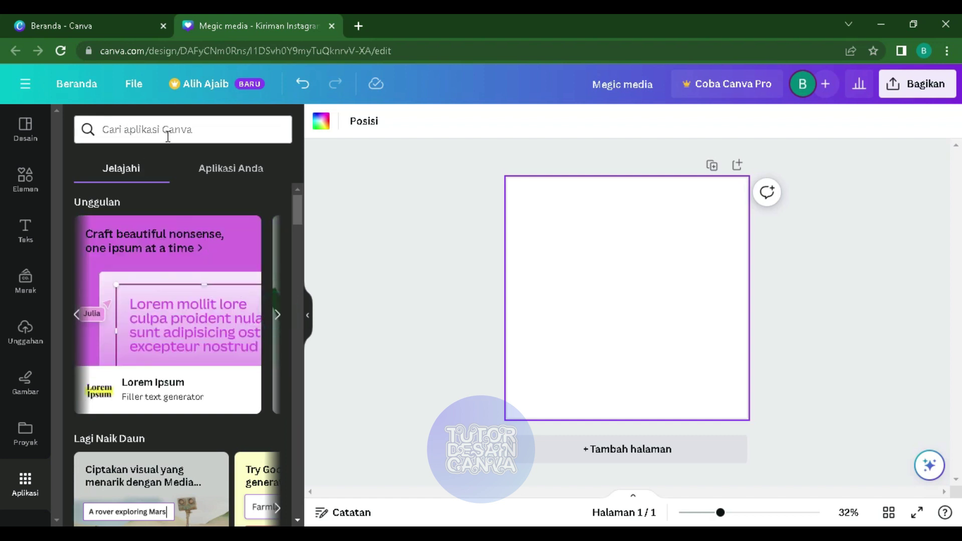
Search the editor's apps for "magic media", then replace the search with "media ajaib" and run it.
{"action": "left_click", "coordinate": [140, 132]}
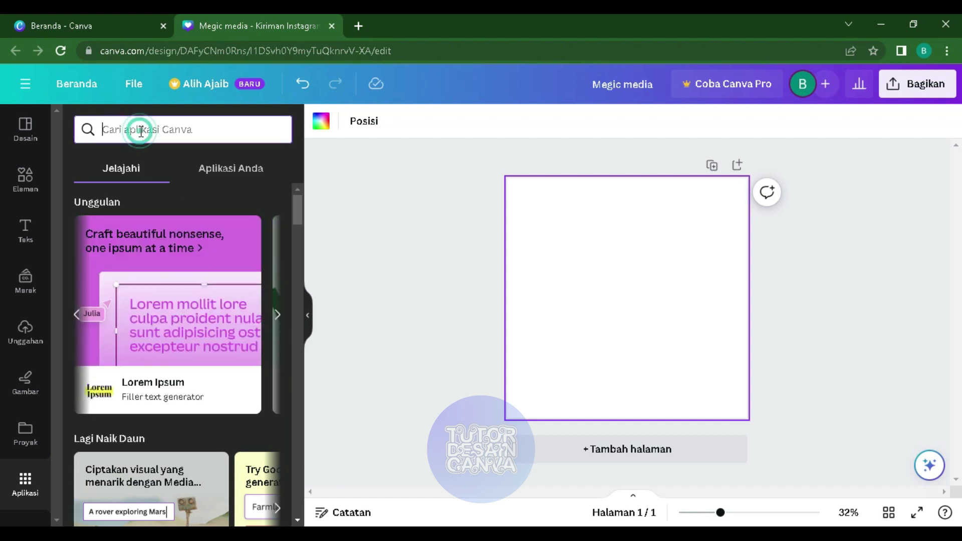
{"action": "type", "text": "magic media"}
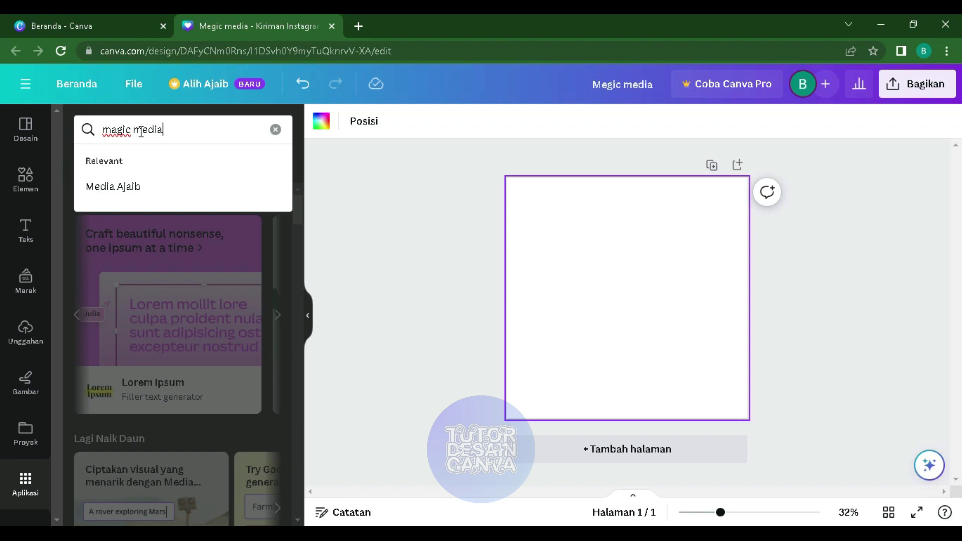
{"action": "triple_click", "coordinate": [186, 132]}
{"action": "type", "text": "media"}
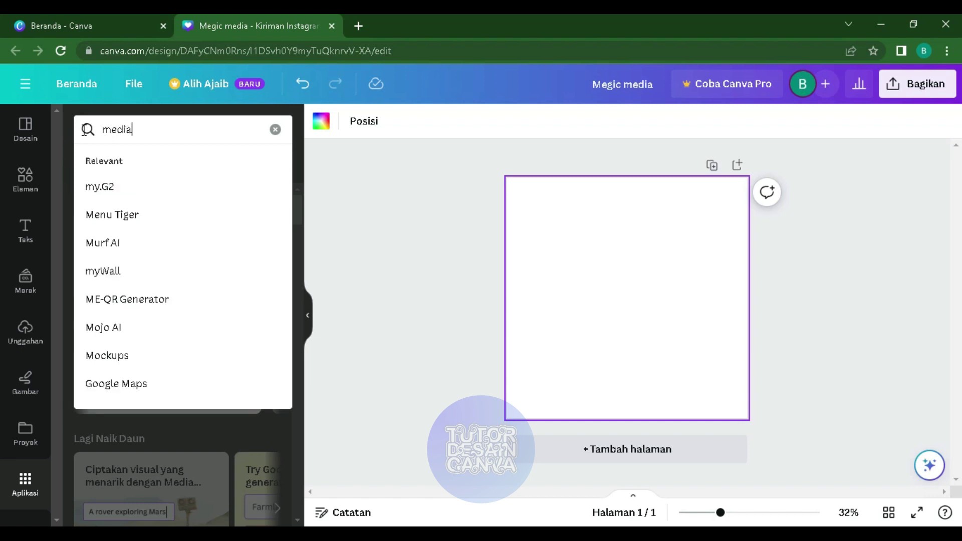
{"action": "type", "text": " ajaib"}
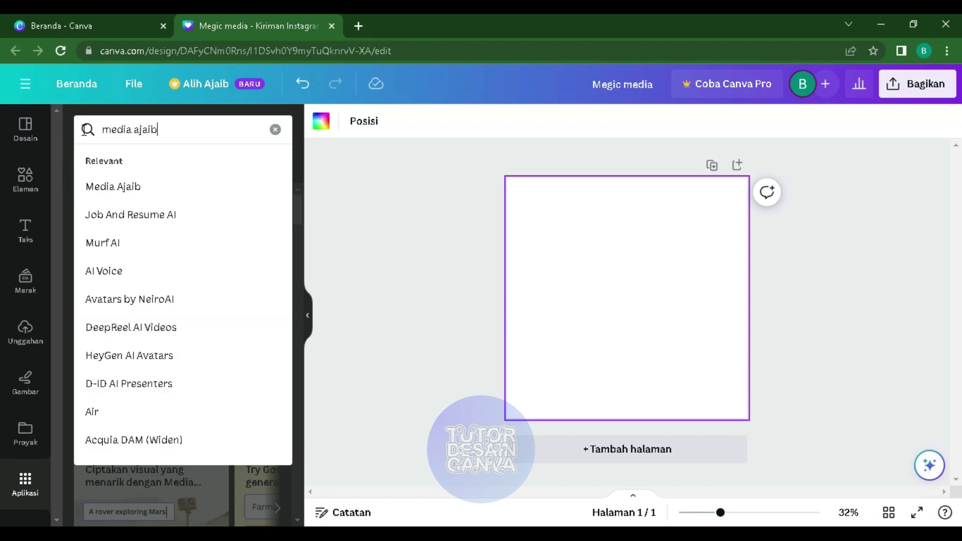
{"action": "key", "text": "Return"}
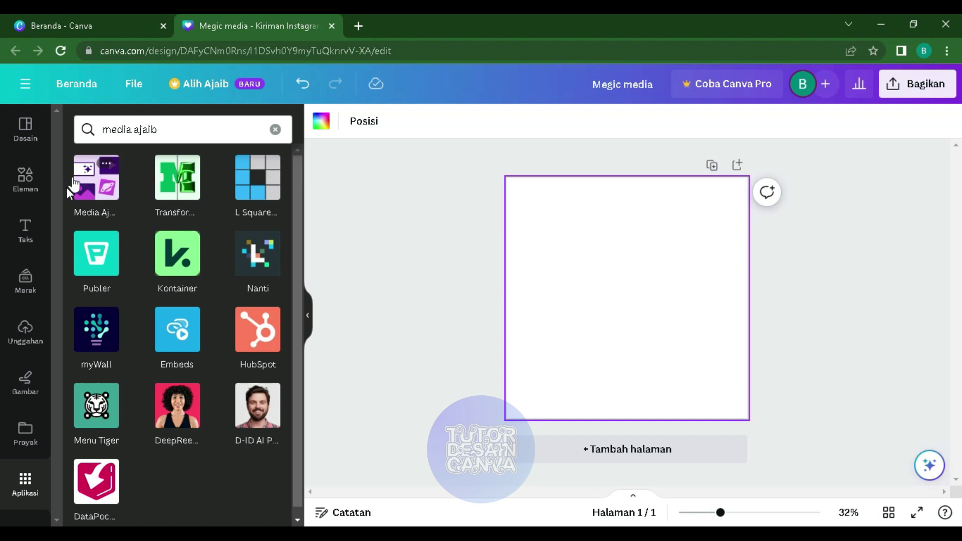
Open the Media Ajaib app, check its text-to-video mode and return to the text-to-image mode.
{"action": "left_click", "coordinate": [100, 198]}
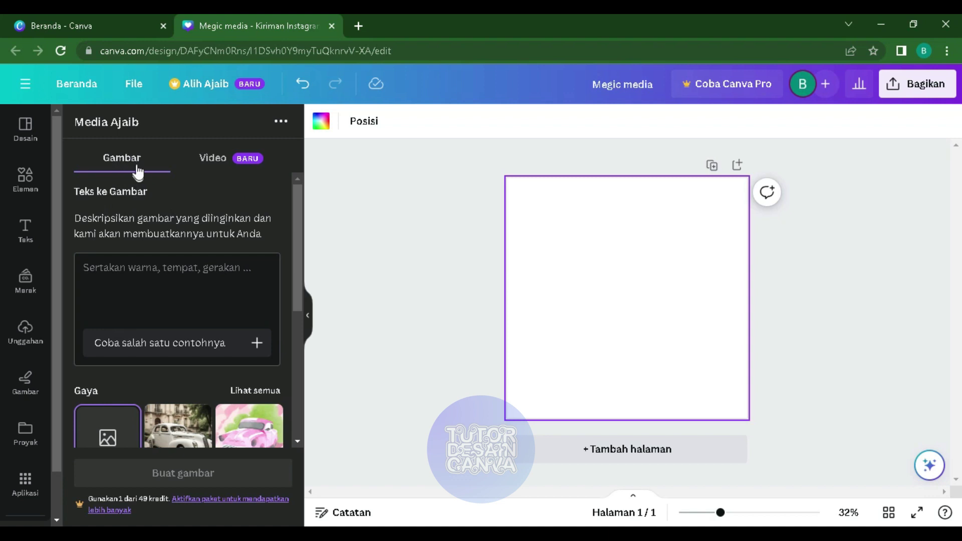
{"action": "left_click", "coordinate": [206, 160]}
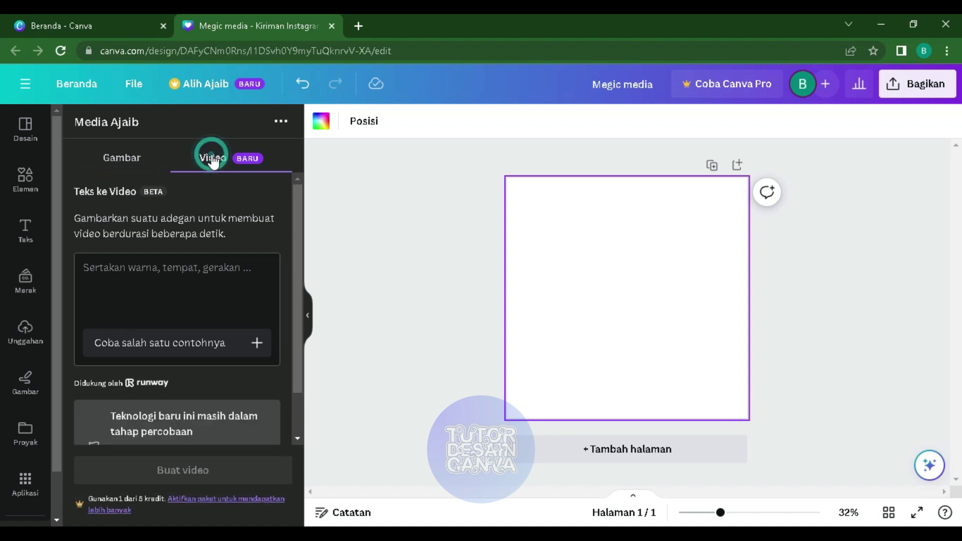
{"action": "left_click", "coordinate": [115, 166]}
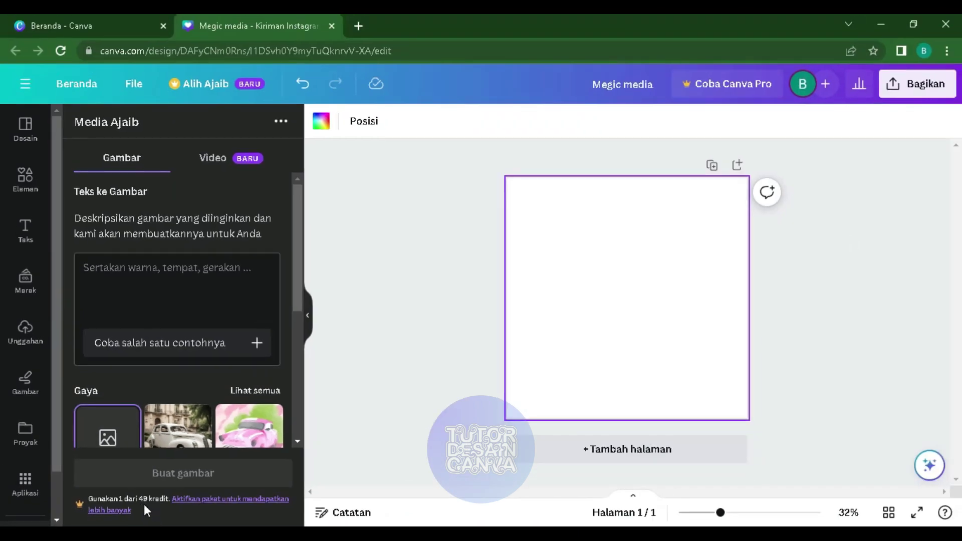
Compare the text-to-video and text-to-image modes, checking their credit allowances, prompt fields, styles and aspect ratios, and return to text-to-image.
{"action": "left_click", "coordinate": [213, 159]}
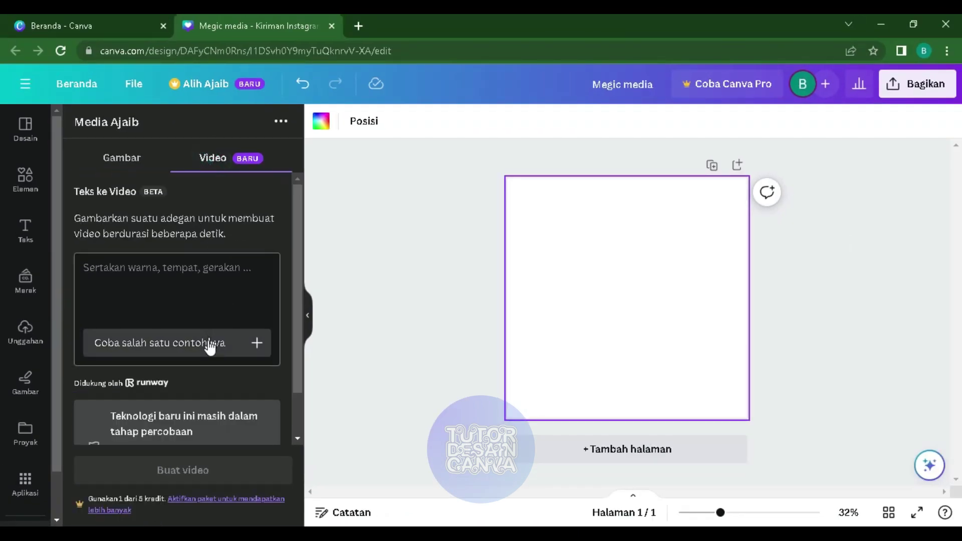
{"action": "scroll", "coordinate": [191, 391], "scroll_direction": "down", "scroll_amount": 1}
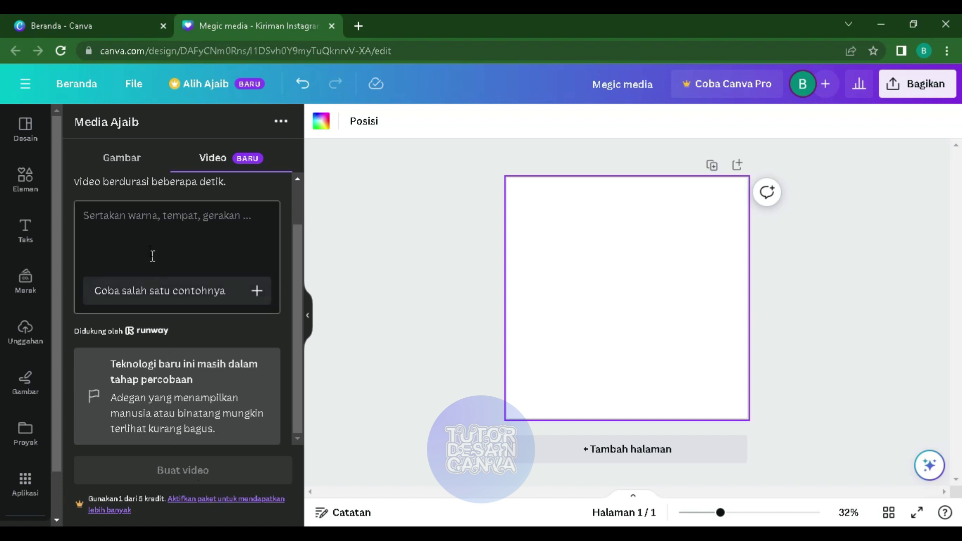
{"action": "left_click", "coordinate": [123, 160]}
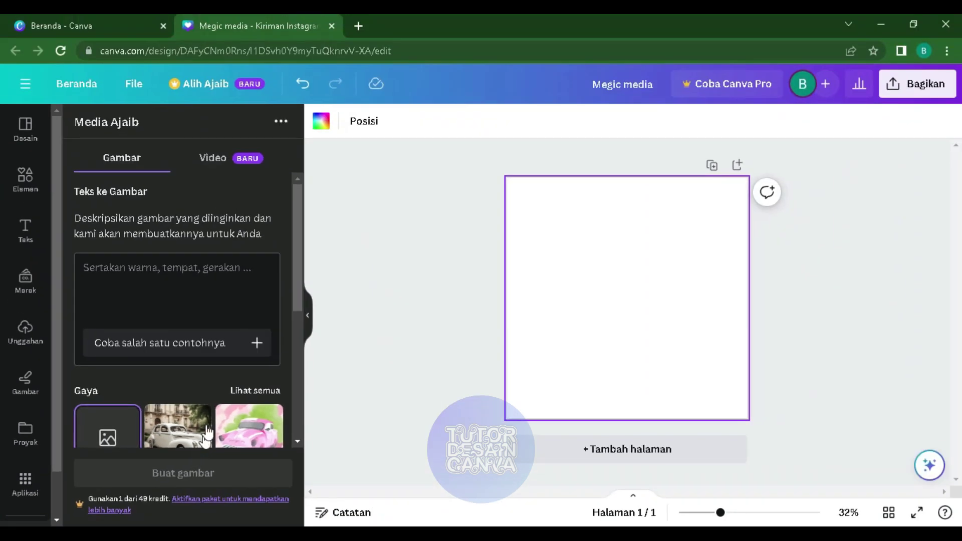
{"action": "left_click", "coordinate": [213, 158]}
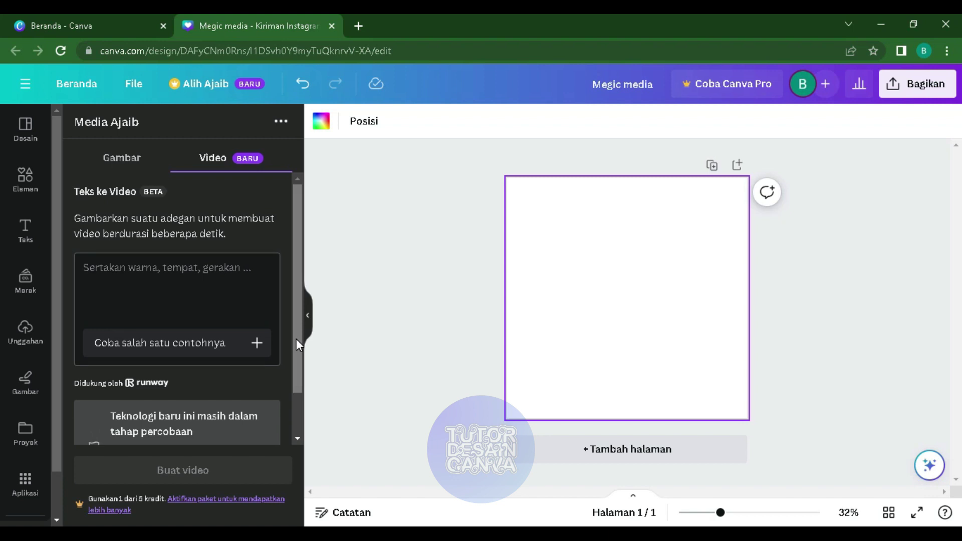
{"action": "left_click", "coordinate": [112, 166]}
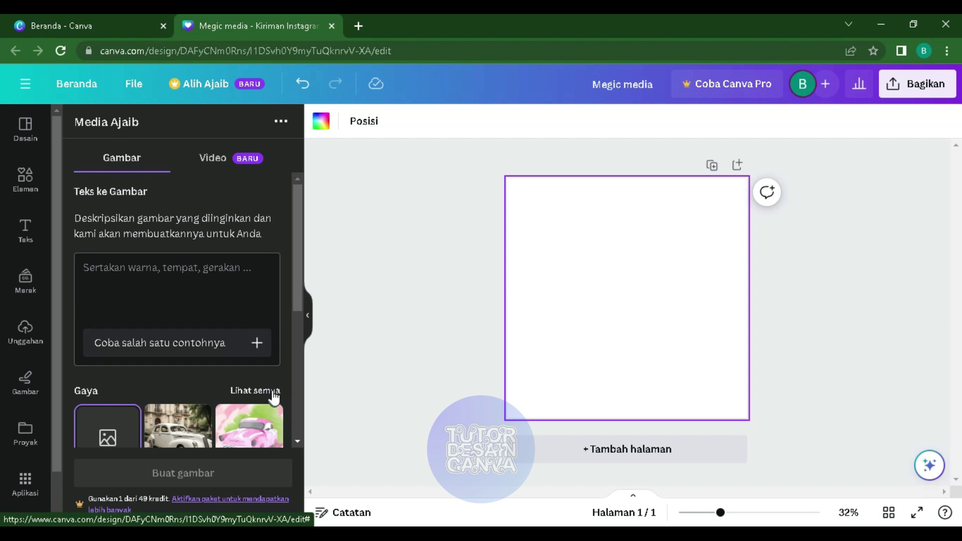
{"action": "left_click_drag", "start_coordinate": [297, 244], "coordinate": [242, 453]}
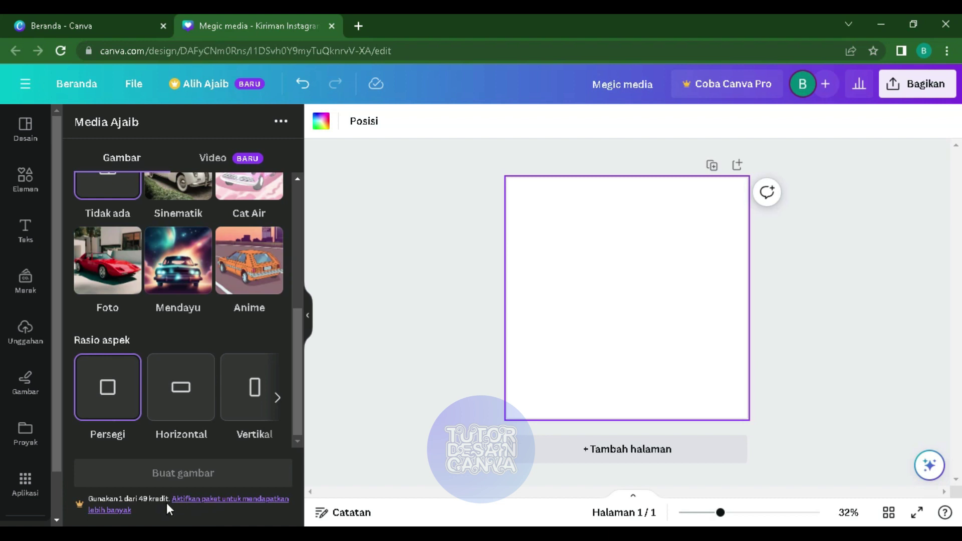
{"action": "scroll", "coordinate": [181, 441], "scroll_direction": "up", "scroll_amount": 1}
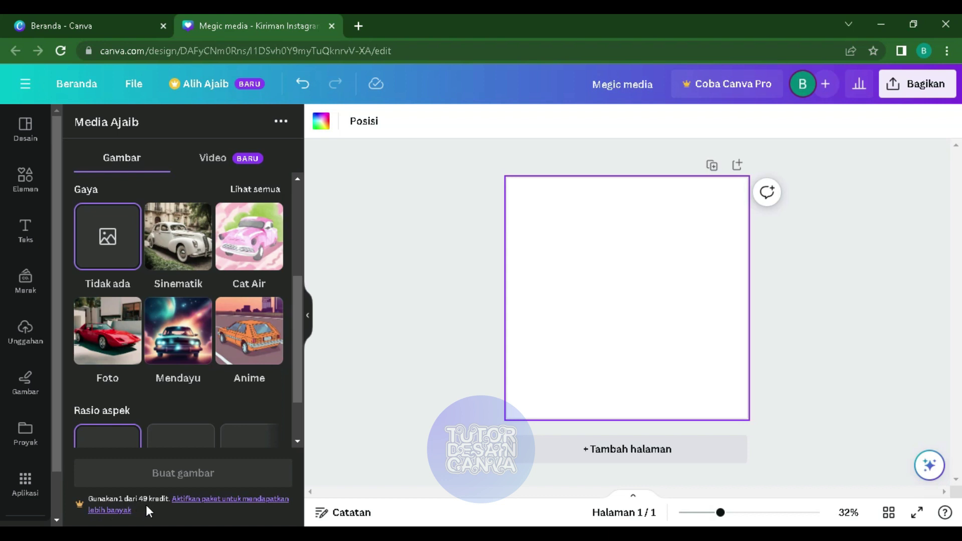
{"action": "left_click", "coordinate": [228, 151]}
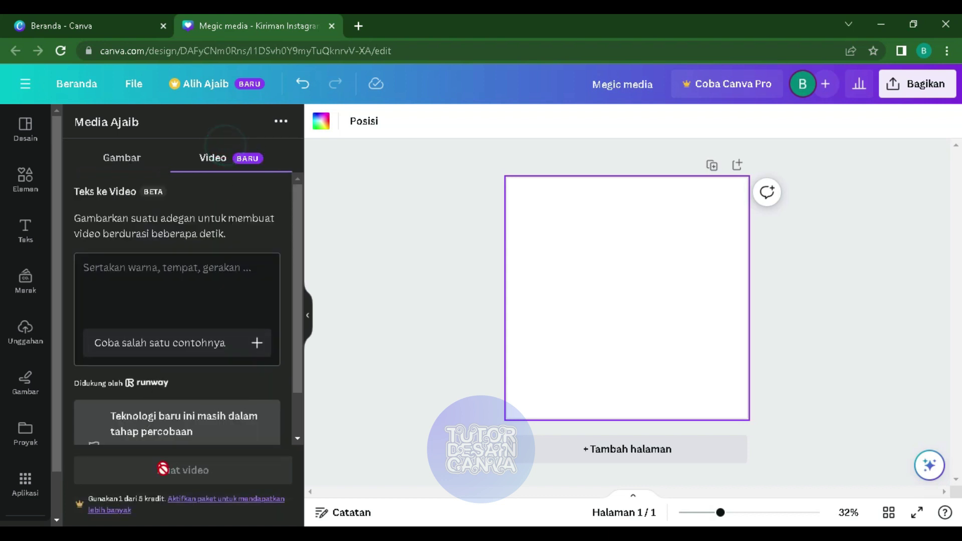
{"action": "left_click", "coordinate": [114, 160]}
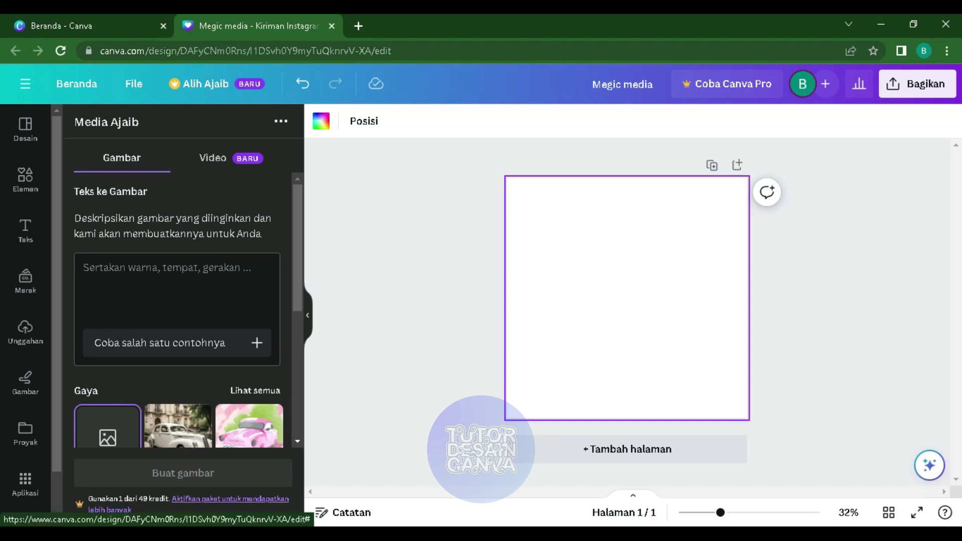
{"action": "scroll", "coordinate": [214, 408], "scroll_direction": "down", "scroll_amount": 3}
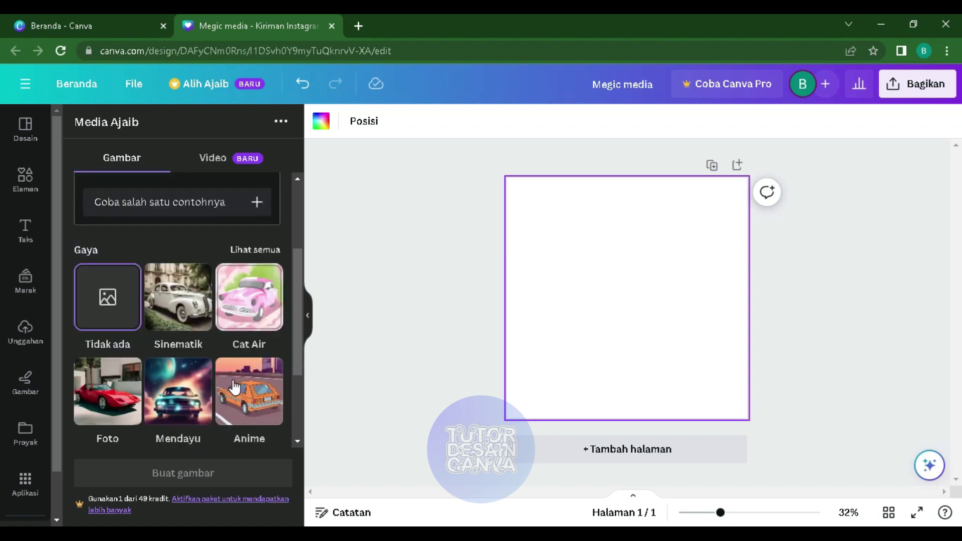
{"action": "scroll", "coordinate": [187, 351], "scroll_direction": "up", "scroll_amount": 3}
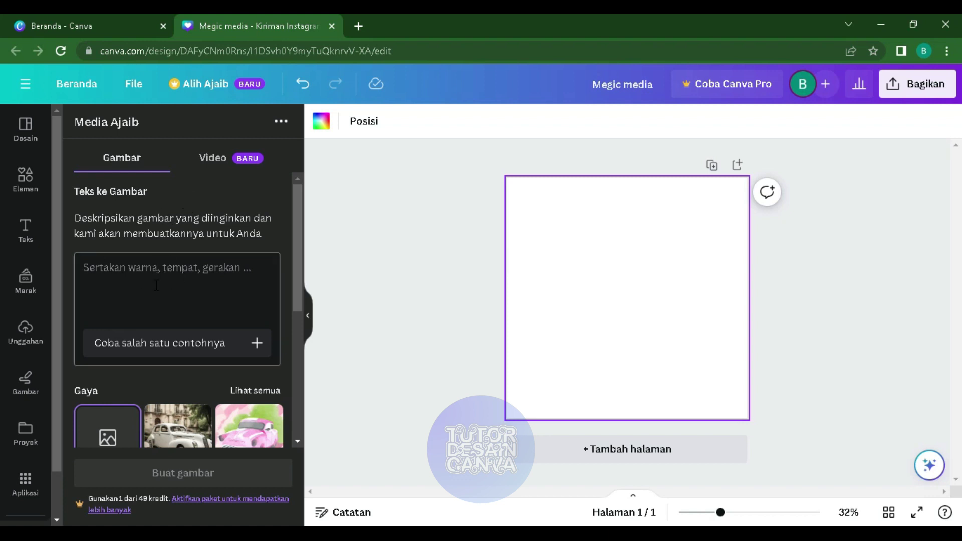
Fill the image description with a suggested example, cycling through the prompts to "Potret astronaut chibi imut yang sangat detail".
{"action": "left_click", "coordinate": [131, 281]}
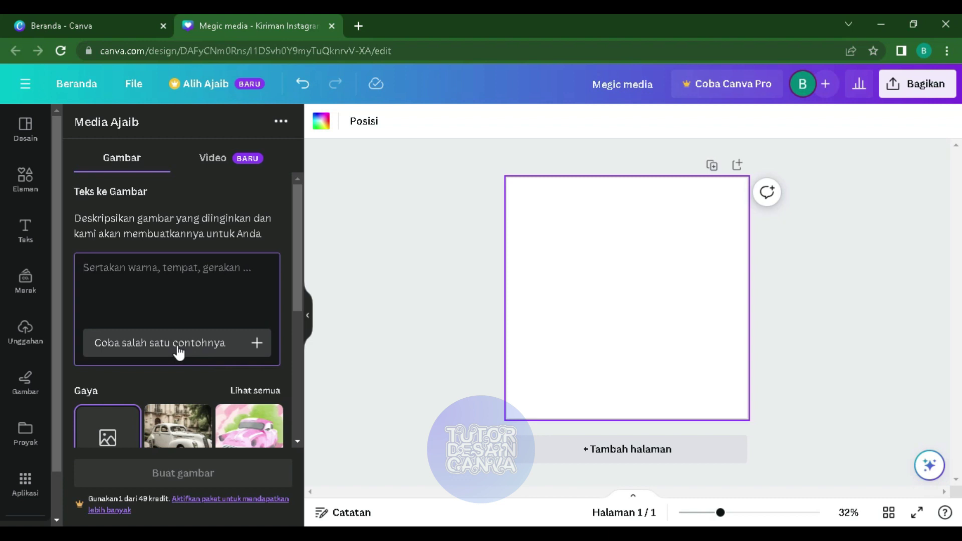
{"action": "left_click", "coordinate": [179, 351]}
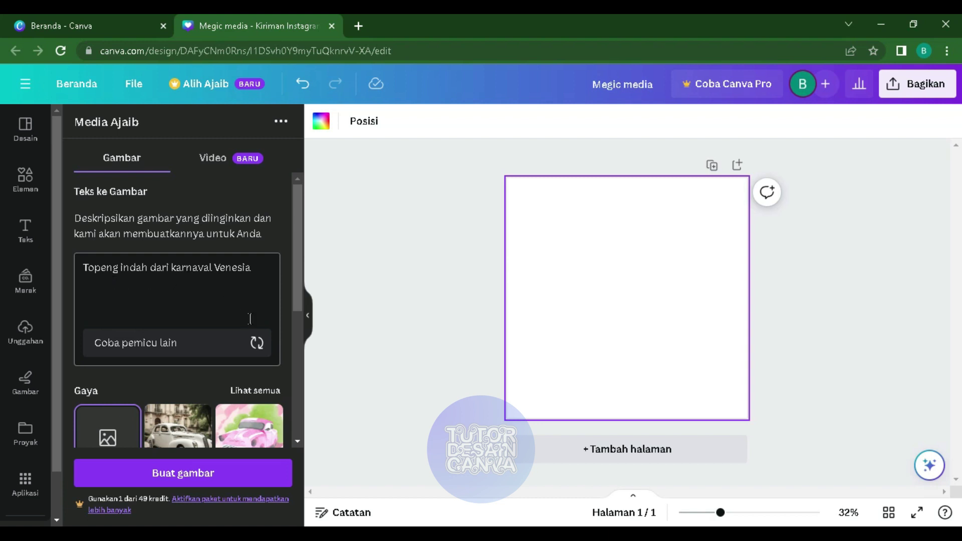
{"action": "left_click", "coordinate": [257, 343]}
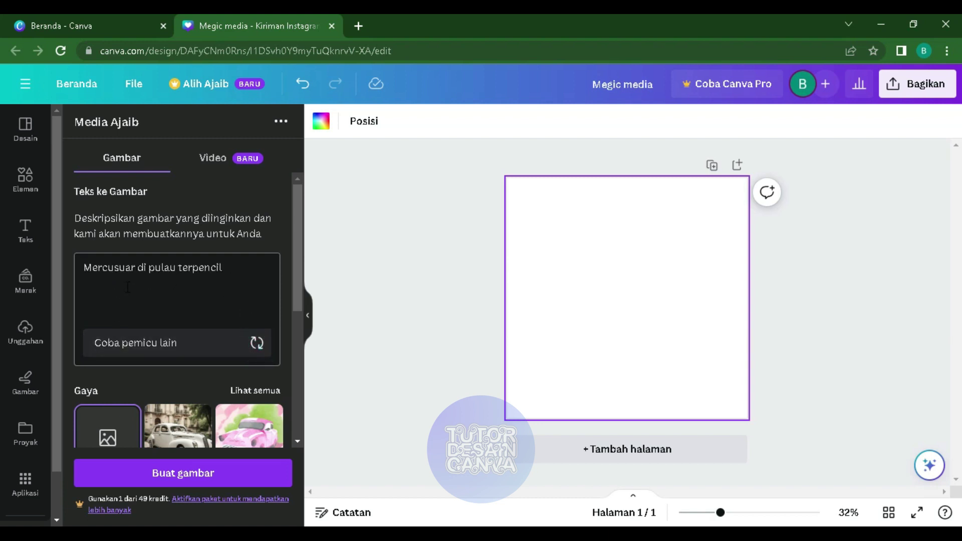
{"action": "left_click", "coordinate": [257, 343]}
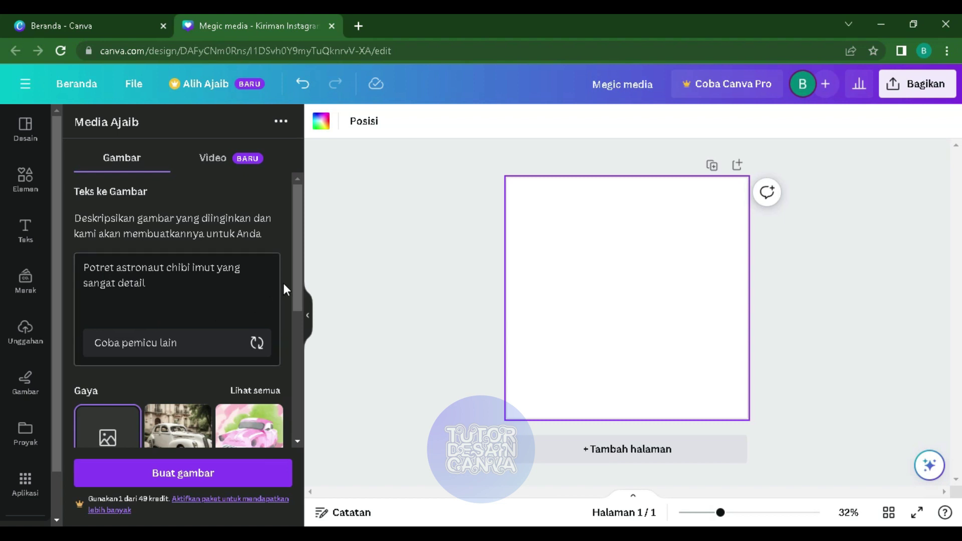
Choose the Retrowave style under Karya seni digital from the full list of image styles.
{"action": "left_click_drag", "start_coordinate": [295, 271], "coordinate": [301, 319]}
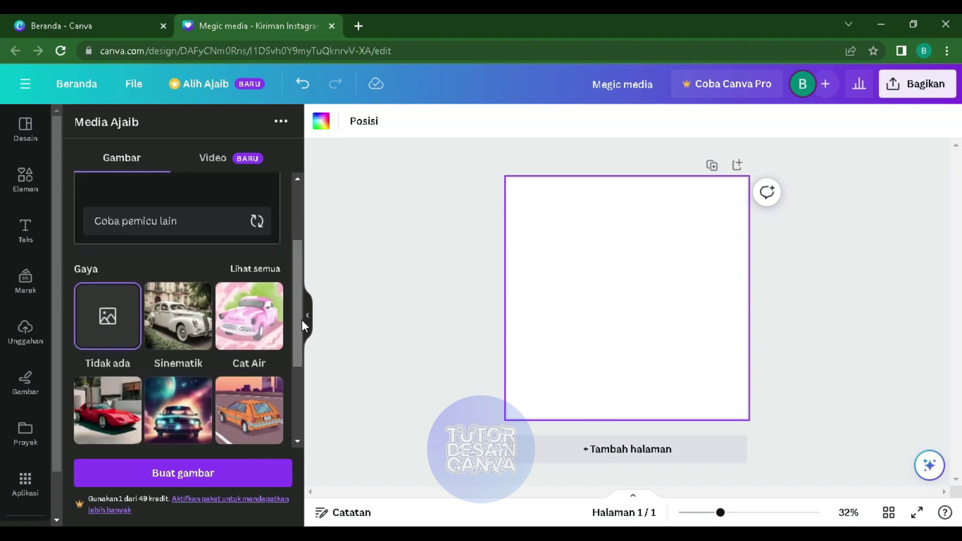
{"action": "left_click", "coordinate": [254, 270]}
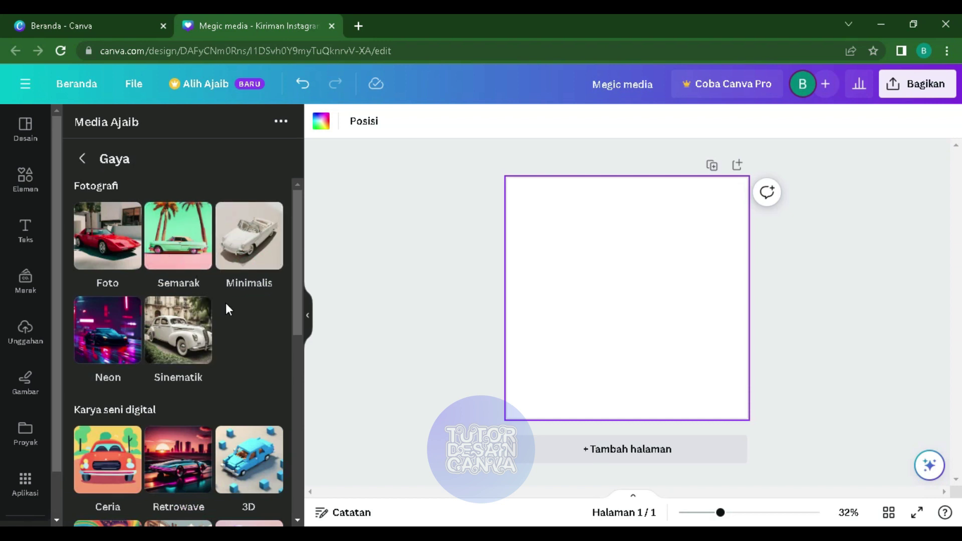
{"action": "scroll", "coordinate": [241, 331], "scroll_direction": "down", "scroll_amount": 3}
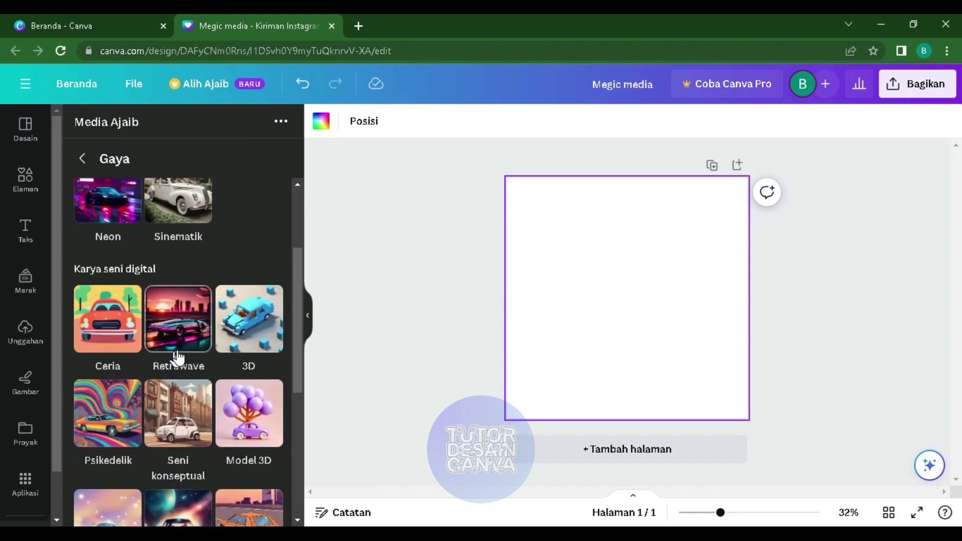
{"action": "left_click", "coordinate": [171, 324]}
{"action": "scroll", "coordinate": [227, 365], "scroll_direction": "down", "scroll_amount": 3}
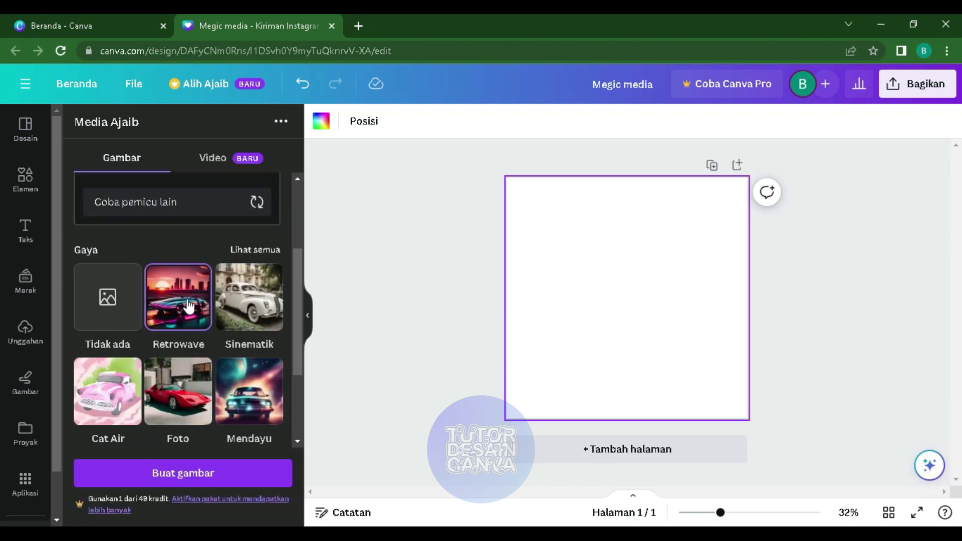
Review the aspect ratio options and the full style list, and return to the image settings without choosing another style.
{"action": "scroll", "coordinate": [189, 306], "scroll_direction": "down", "scroll_amount": 3}
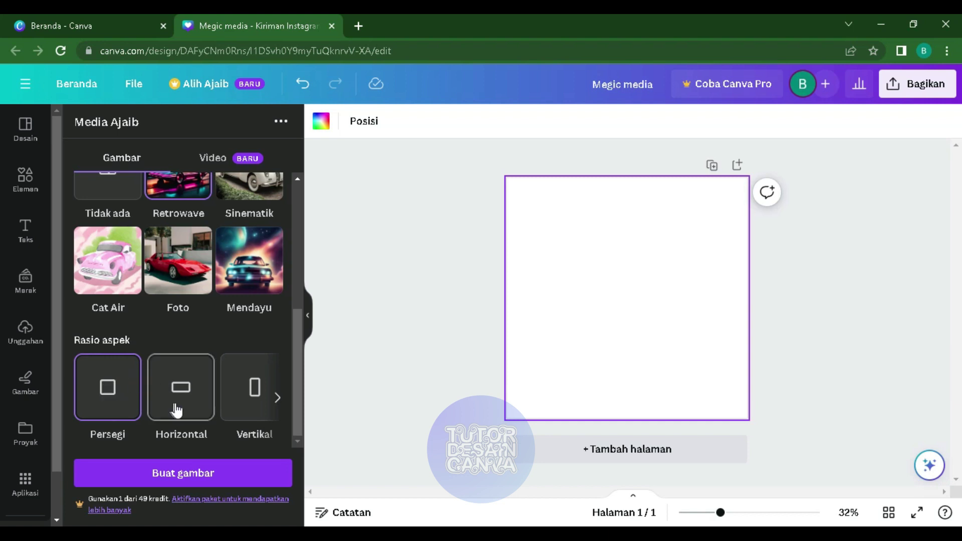
{"action": "left_click", "coordinate": [277, 397]}
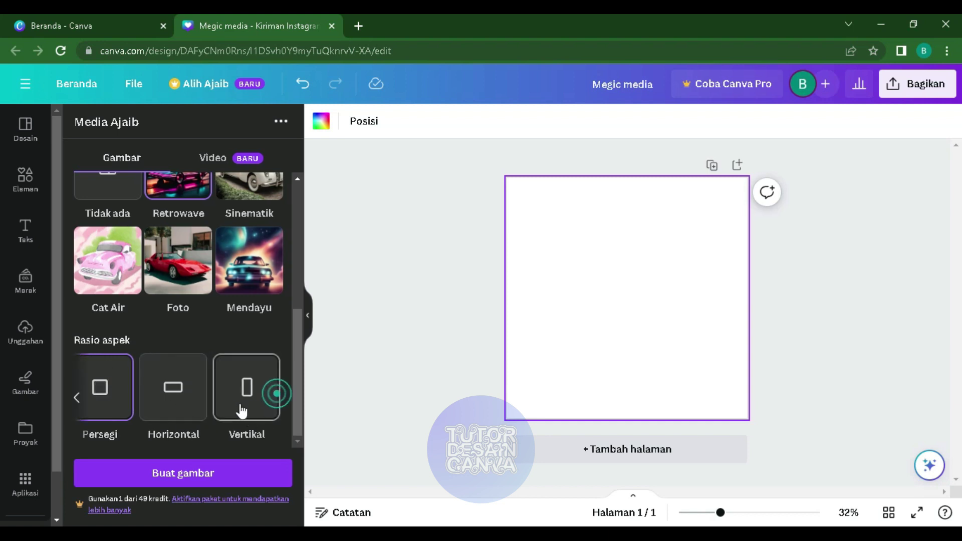
{"action": "left_click", "coordinate": [76, 397]}
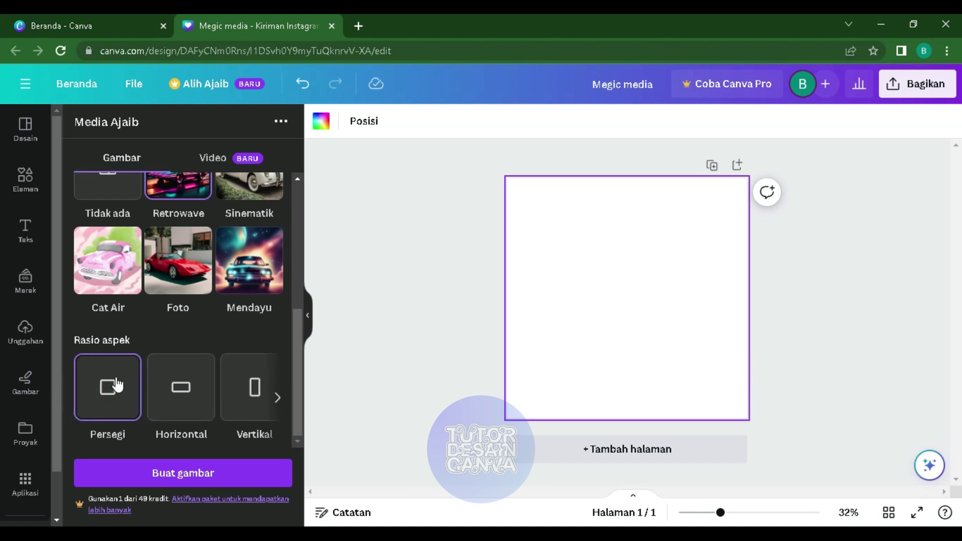
{"action": "scroll", "coordinate": [196, 321], "scroll_direction": "up", "scroll_amount": 5}
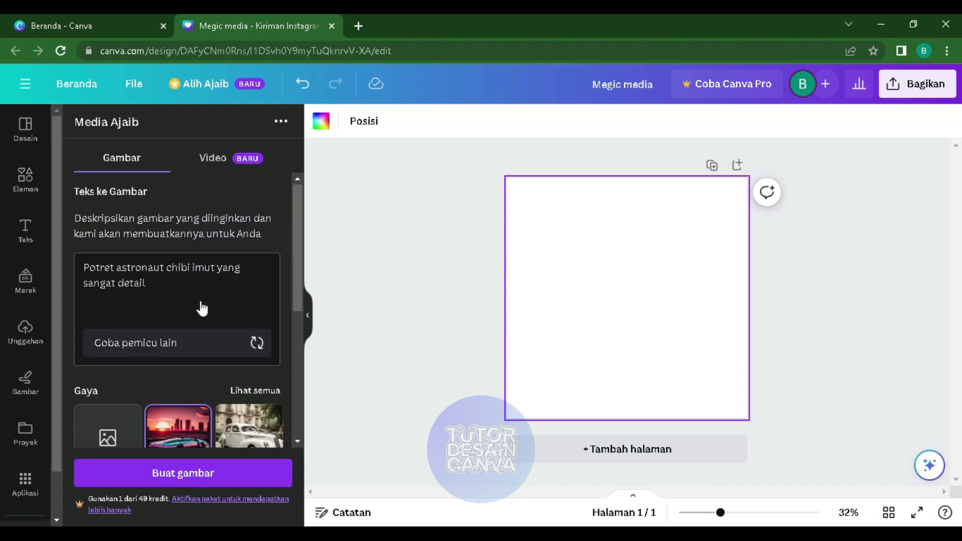
{"action": "scroll", "coordinate": [136, 285], "scroll_direction": "down", "scroll_amount": 3}
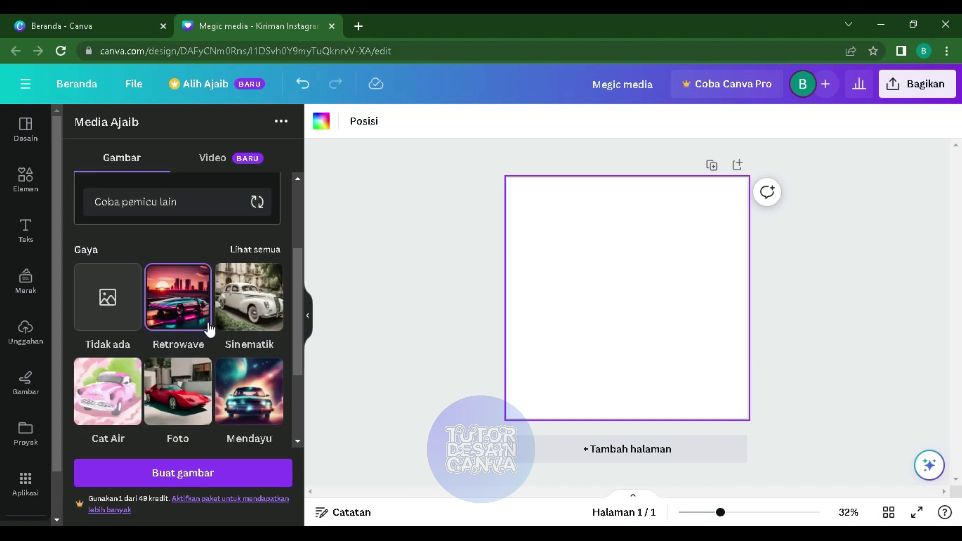
{"action": "left_click", "coordinate": [231, 249]}
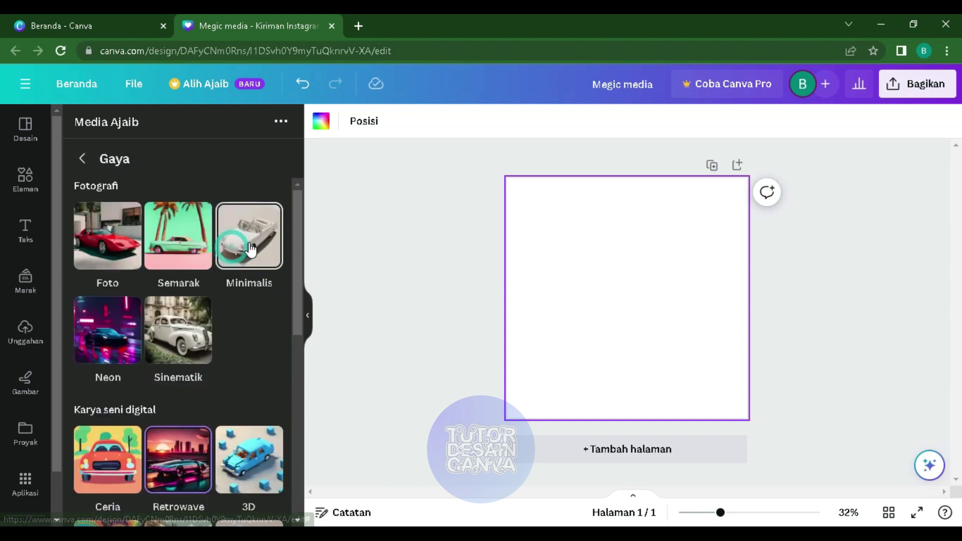
{"action": "scroll", "coordinate": [250, 274], "scroll_direction": "down", "scroll_amount": 3}
{"action": "scroll", "coordinate": [180, 401], "scroll_direction": "down", "scroll_amount": 5}
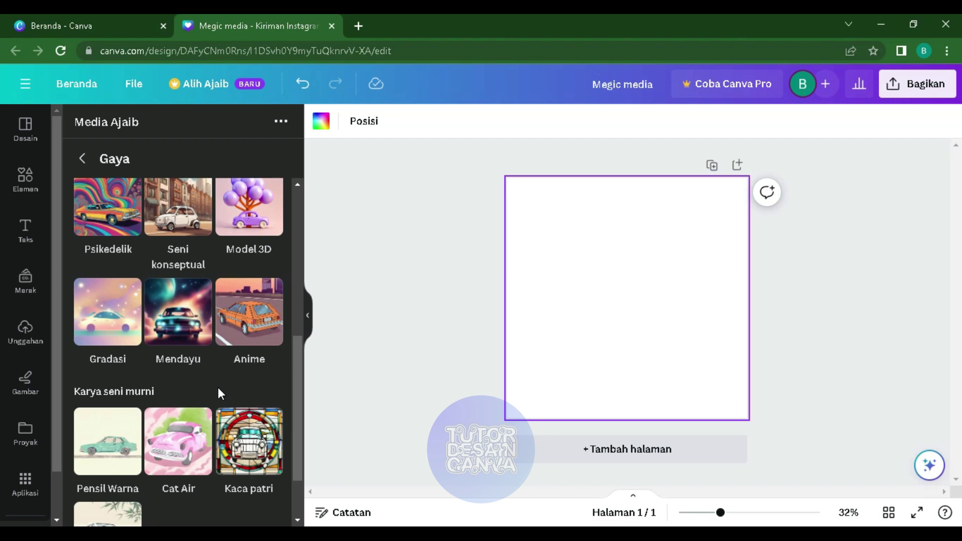
{"action": "scroll", "coordinate": [220, 384], "scroll_direction": "down", "scroll_amount": 1}
{"action": "scroll", "coordinate": [260, 338], "scroll_direction": "up", "scroll_amount": 2}
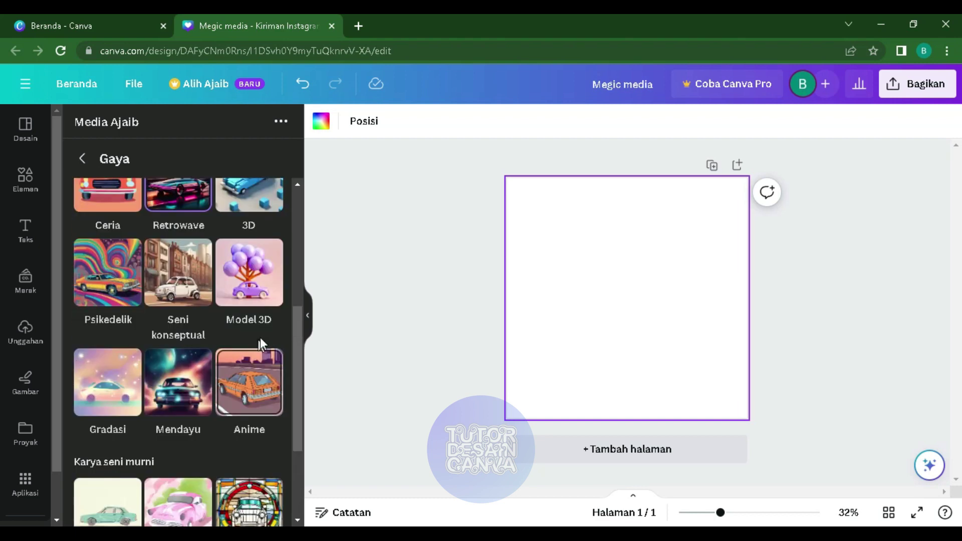
{"action": "scroll", "coordinate": [250, 296], "scroll_direction": "up", "scroll_amount": 2}
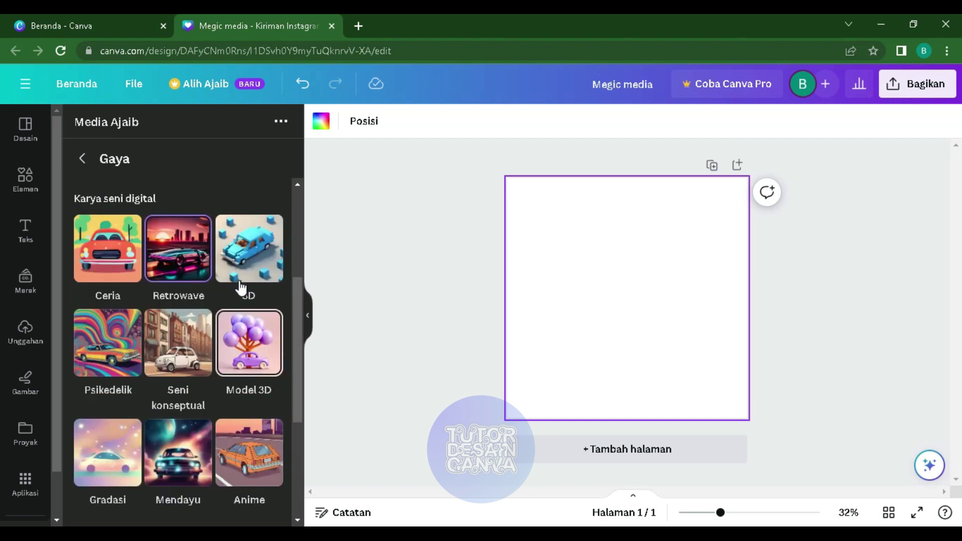
{"action": "left_click", "coordinate": [83, 160]}
Generate the Retrowave images in the Persegi aspect ratio from the astronaut prompt and look through the results.
{"action": "scroll", "coordinate": [194, 352], "scroll_direction": "down", "scroll_amount": 4}
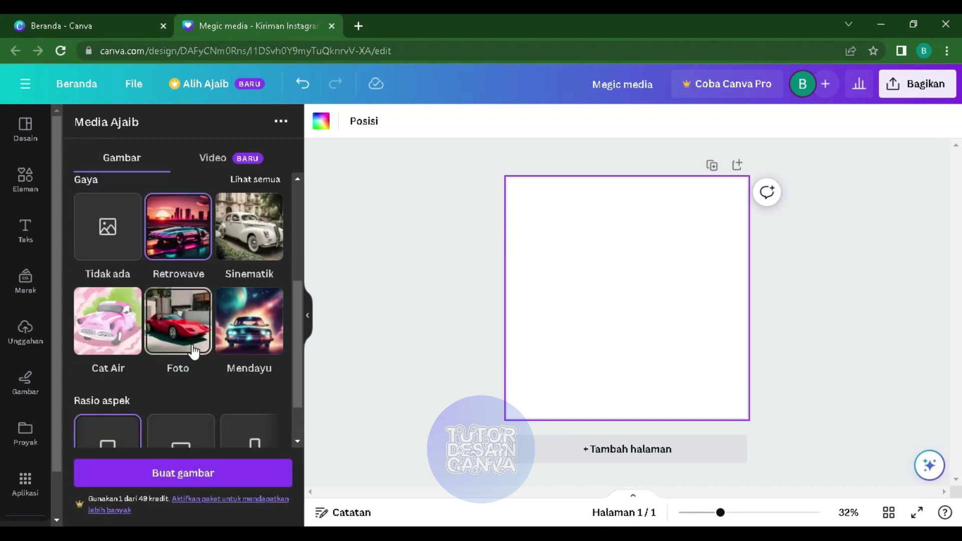
{"action": "scroll", "coordinate": [194, 352], "scroll_direction": "down", "scroll_amount": 1}
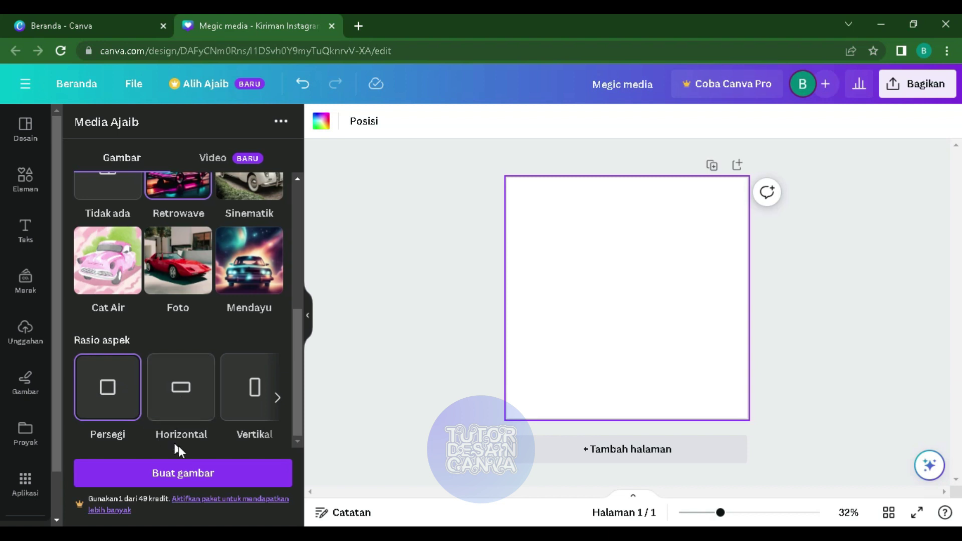
{"action": "left_click", "coordinate": [182, 474]}
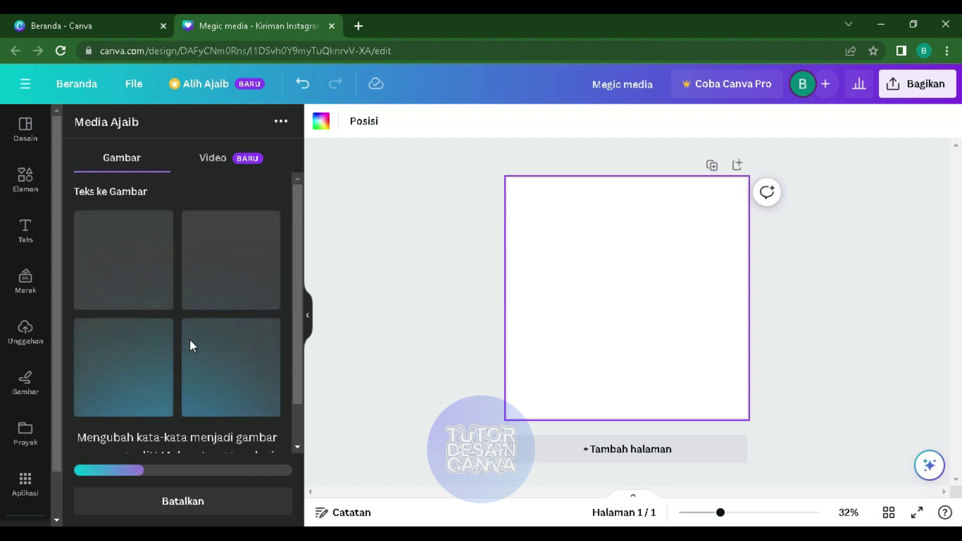
{"action": "scroll", "coordinate": [191, 342], "scroll_direction": "down", "scroll_amount": 1}
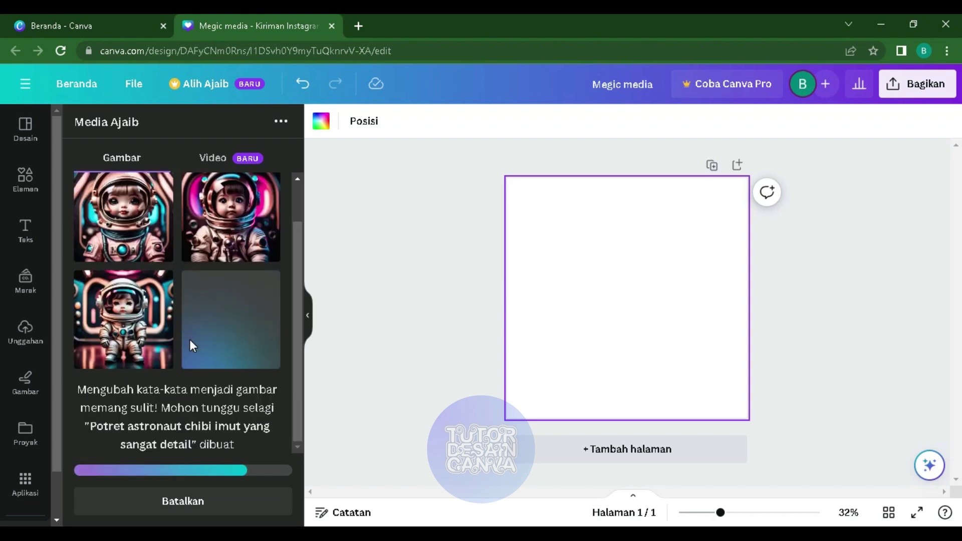
{"action": "scroll", "coordinate": [192, 338], "scroll_direction": "up", "scroll_amount": 1}
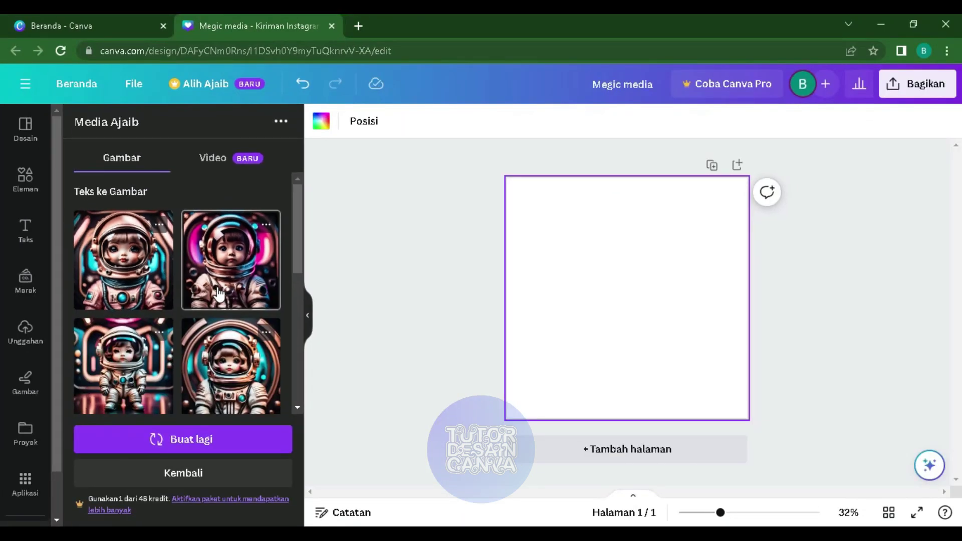
{"action": "scroll", "coordinate": [217, 293], "scroll_direction": "down", "scroll_amount": 4}
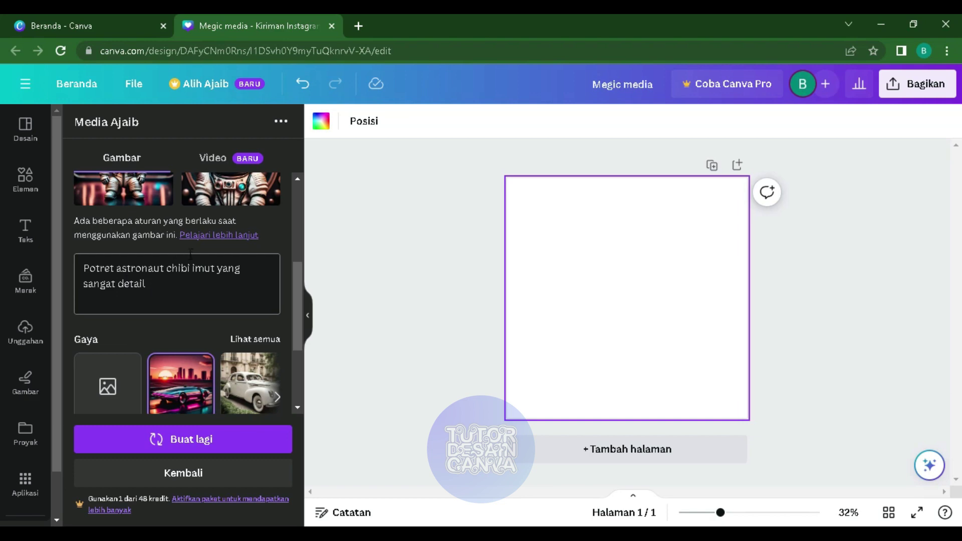
{"action": "scroll", "coordinate": [190, 253], "scroll_direction": "up", "scroll_amount": 4}
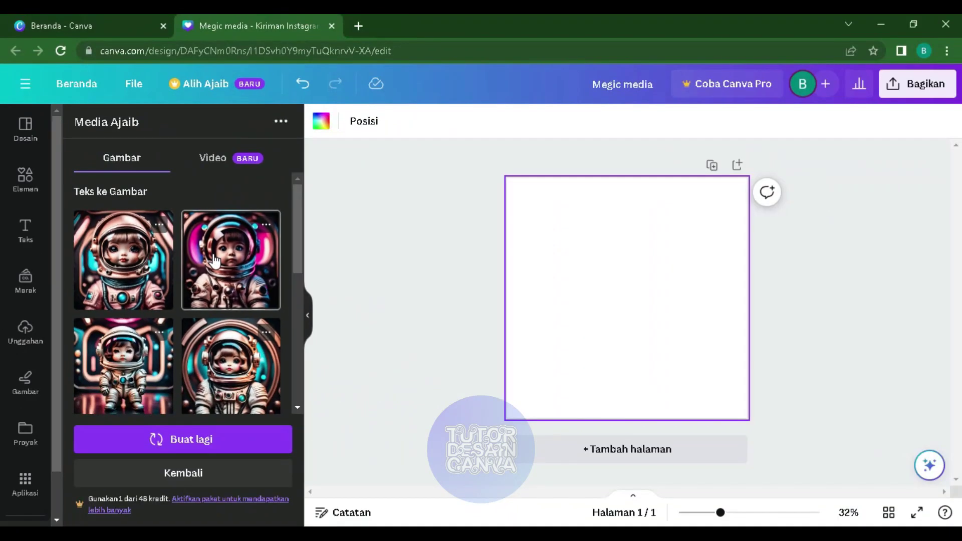
Place the second generated astronaut image, with the pink background glow, on the page and enlarge it to fill the whole canvas.
{"action": "scroll", "coordinate": [200, 329], "scroll_direction": "down", "scroll_amount": 3}
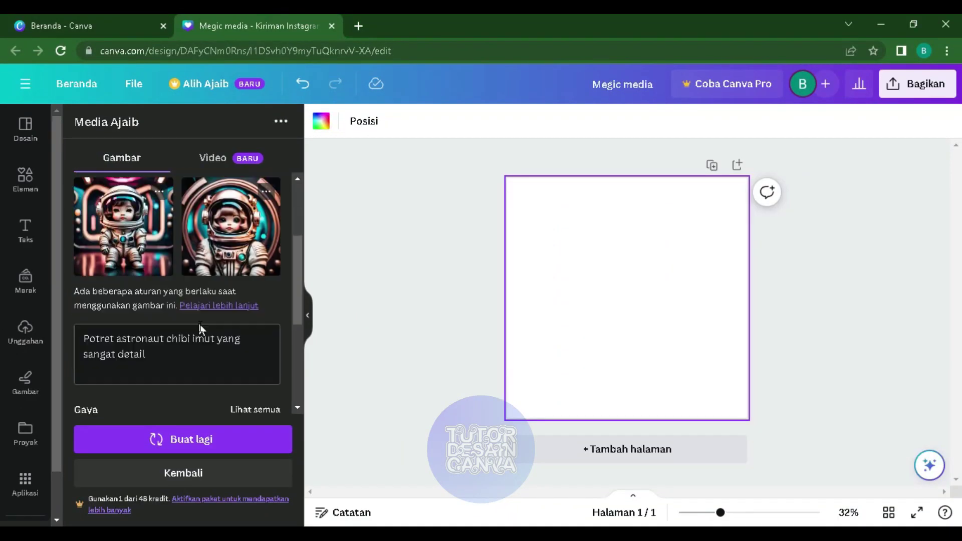
{"action": "scroll", "coordinate": [199, 329], "scroll_direction": "down", "scroll_amount": 3}
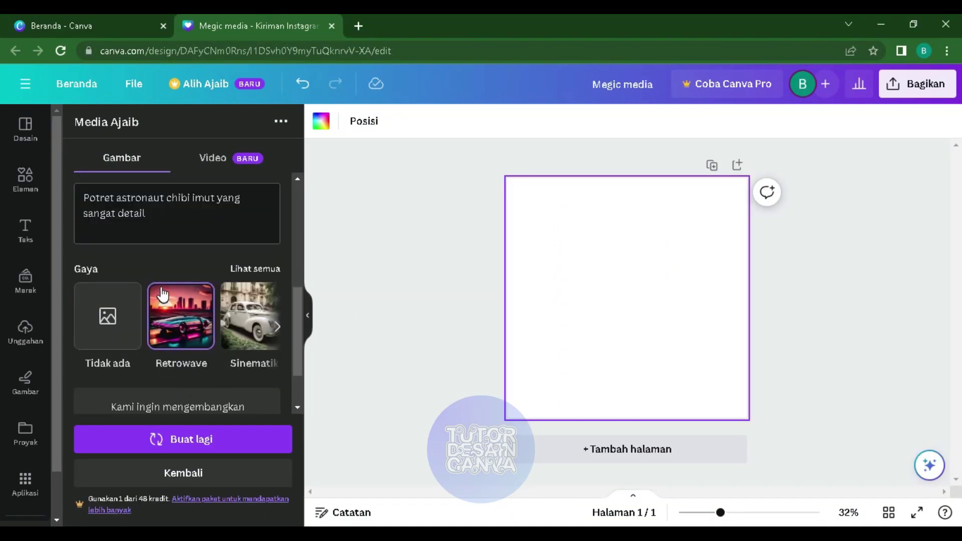
{"action": "scroll", "coordinate": [166, 281], "scroll_direction": "up", "scroll_amount": 1}
{"action": "scroll", "coordinate": [171, 262], "scroll_direction": "down", "scroll_amount": 1}
{"action": "scroll", "coordinate": [186, 276], "scroll_direction": "up", "scroll_amount": 5}
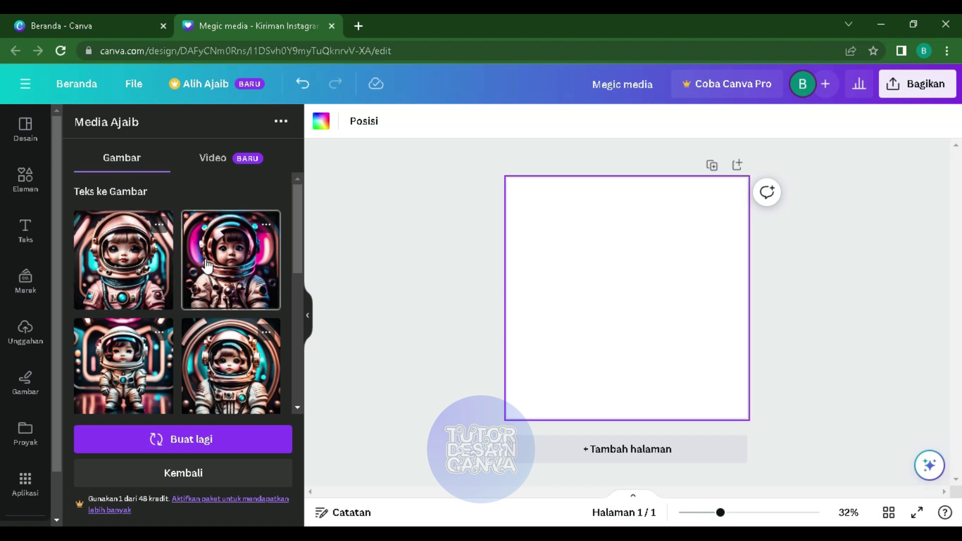
{"action": "left_click_drag", "start_coordinate": [207, 265], "coordinate": [624, 290]}
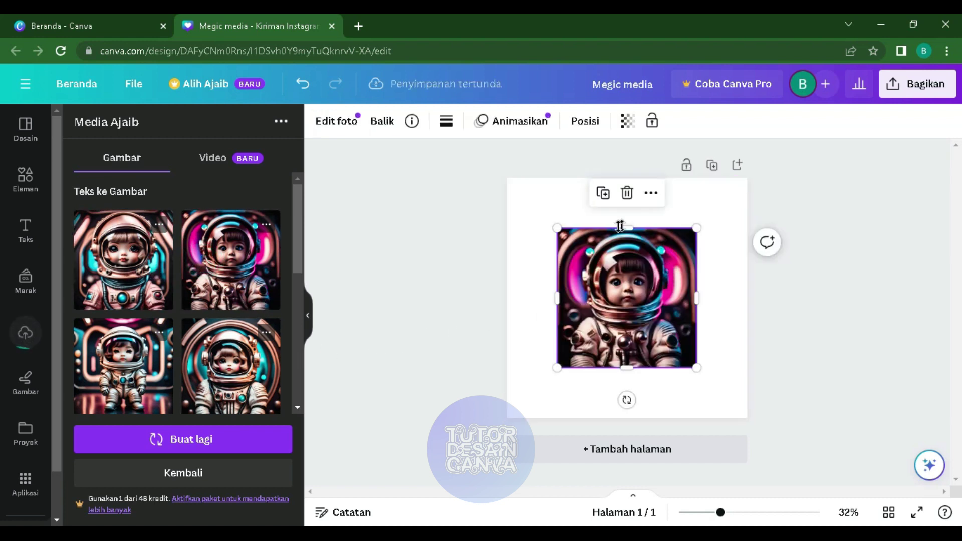
{"action": "left_click_drag", "start_coordinate": [555, 229], "coordinate": [508, 178]}
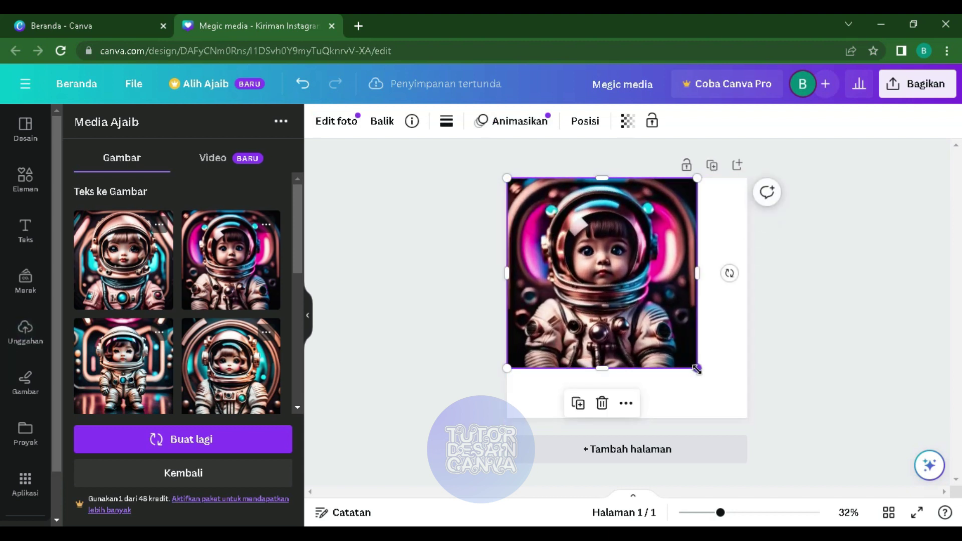
{"action": "left_click_drag", "start_coordinate": [697, 368], "coordinate": [749, 418]}
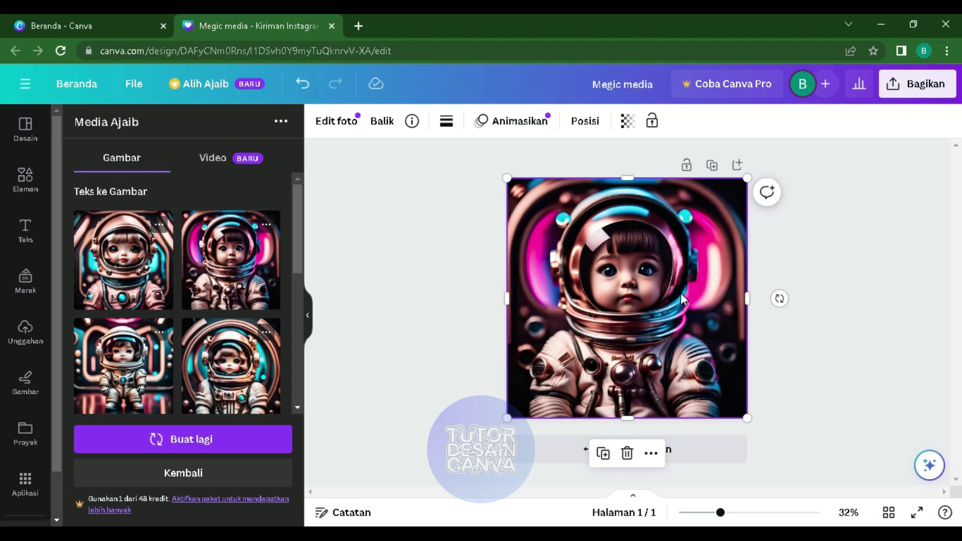
Check the uploads for the placed image, glance at the design templates, and return to the Media Ajaib image results.
{"action": "left_click", "coordinate": [32, 340]}
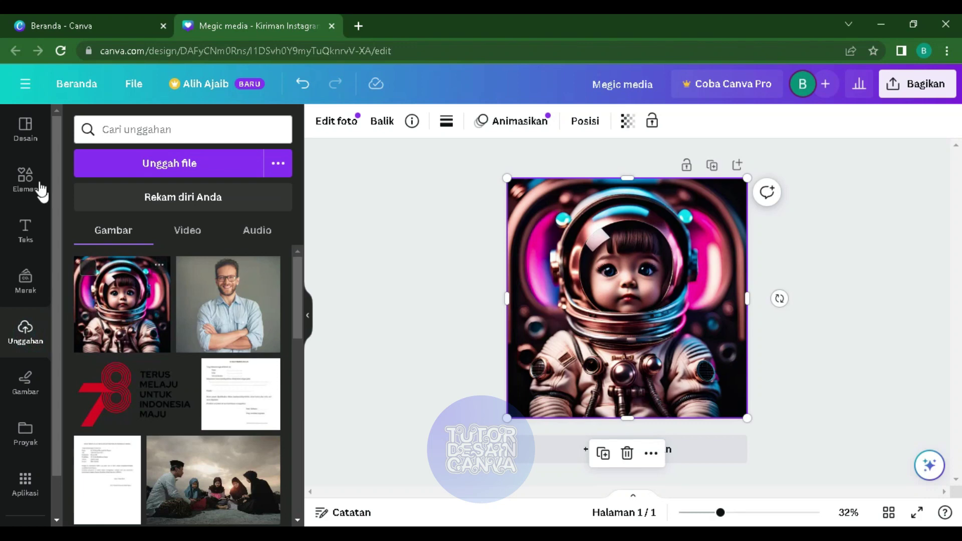
{"action": "left_click", "coordinate": [20, 133]}
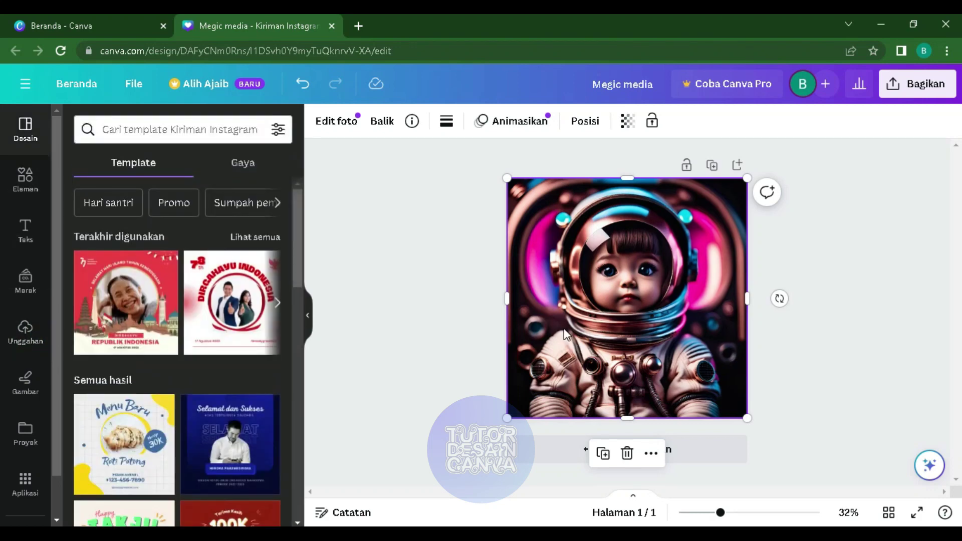
{"action": "scroll", "coordinate": [28, 489], "scroll_direction": "down", "scroll_amount": 1}
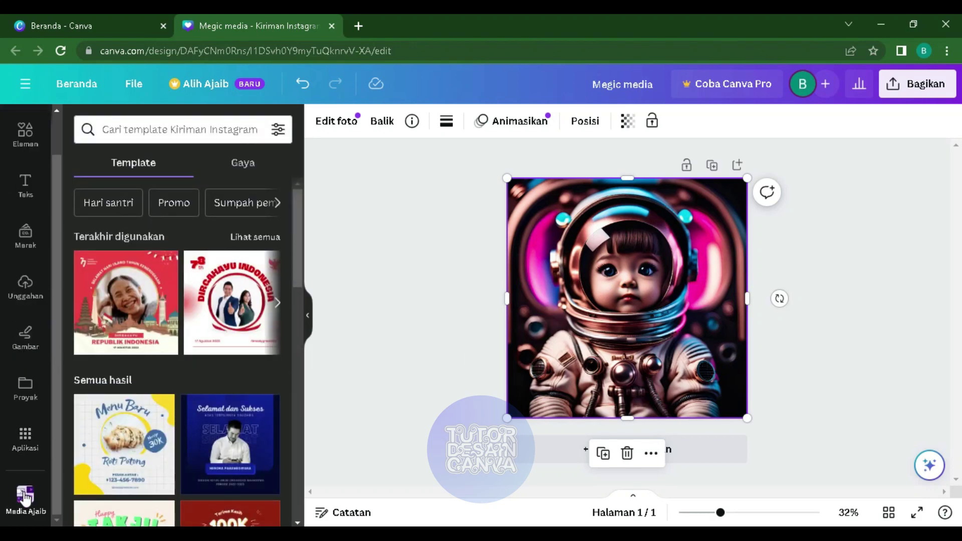
{"action": "left_click", "coordinate": [25, 495]}
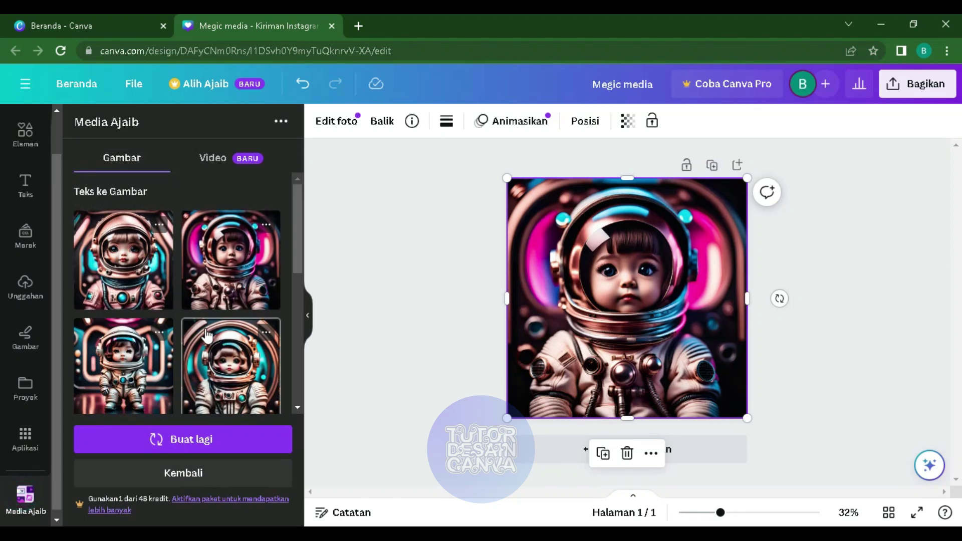
{"action": "scroll", "coordinate": [207, 334], "scroll_direction": "down", "scroll_amount": 3}
{"action": "scroll", "coordinate": [196, 384], "scroll_direction": "up", "scroll_amount": 3}
{"action": "scroll", "coordinate": [196, 383], "scroll_direction": "down", "scroll_amount": 3}
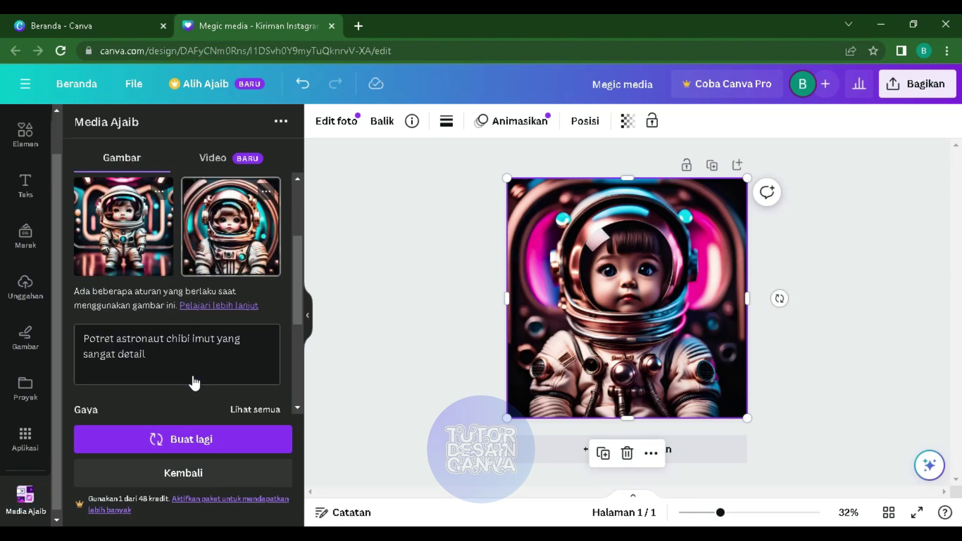
{"action": "scroll", "coordinate": [151, 376], "scroll_direction": "up", "scroll_amount": 3}
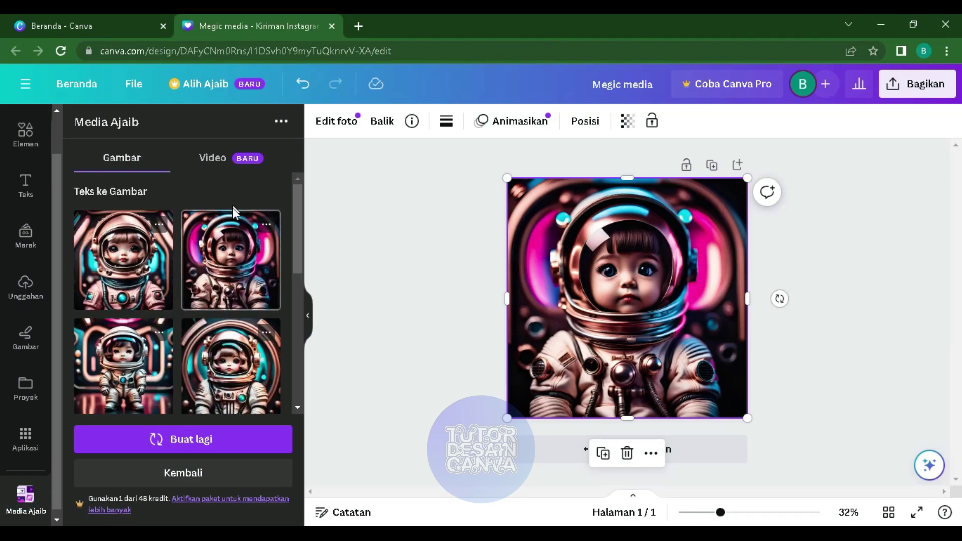
Generate a text-to-video clip from the suggested example "Gambar bunga teratai terapung di kolam dengan sudut lebar" and preview it.
{"action": "left_click", "coordinate": [215, 158]}
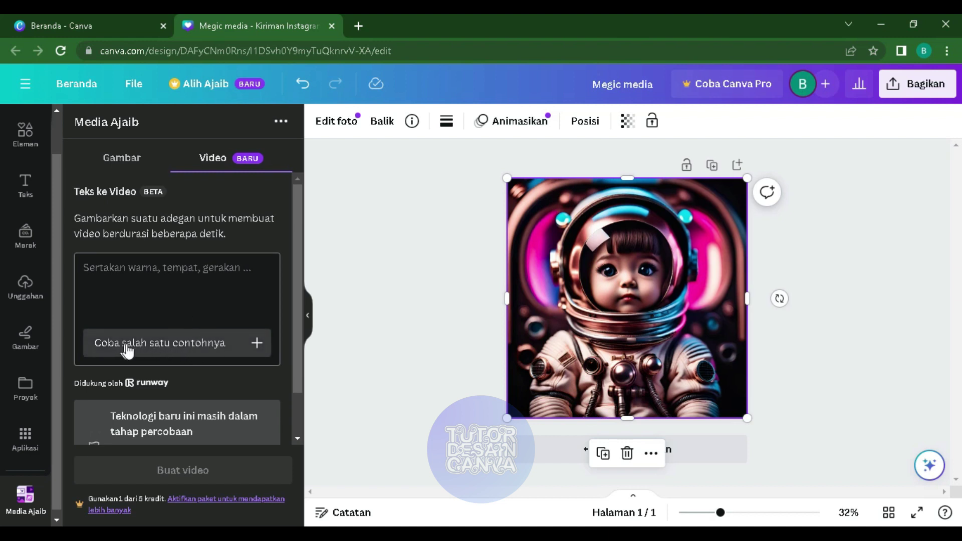
{"action": "left_click", "coordinate": [142, 344]}
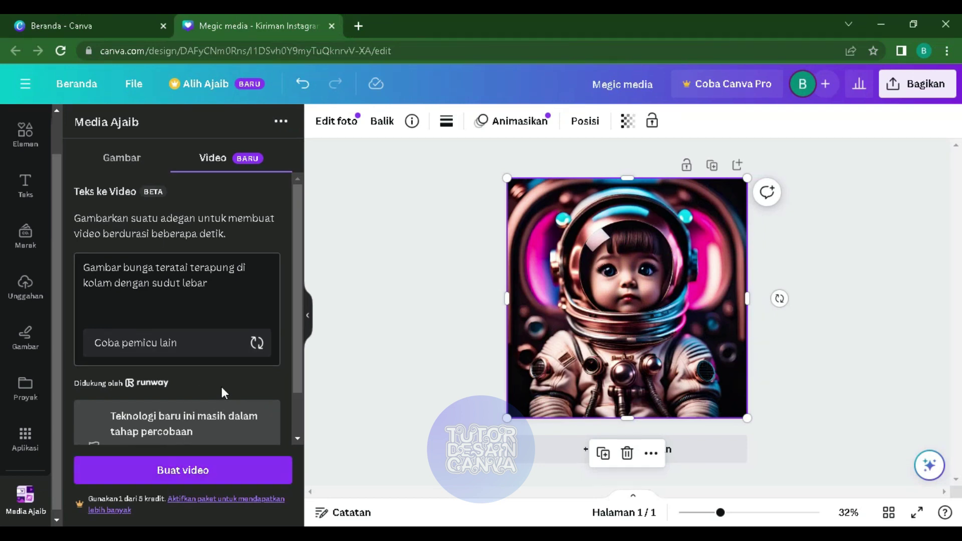
{"action": "scroll", "coordinate": [211, 383], "scroll_direction": "down", "scroll_amount": 1}
{"action": "scroll", "coordinate": [201, 386], "scroll_direction": "up", "scroll_amount": 1}
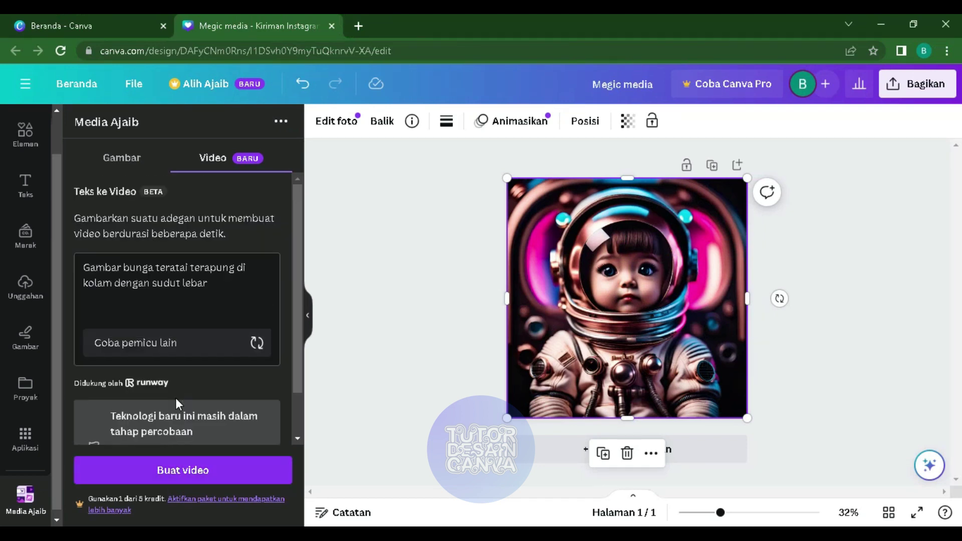
{"action": "left_click", "coordinate": [179, 472]}
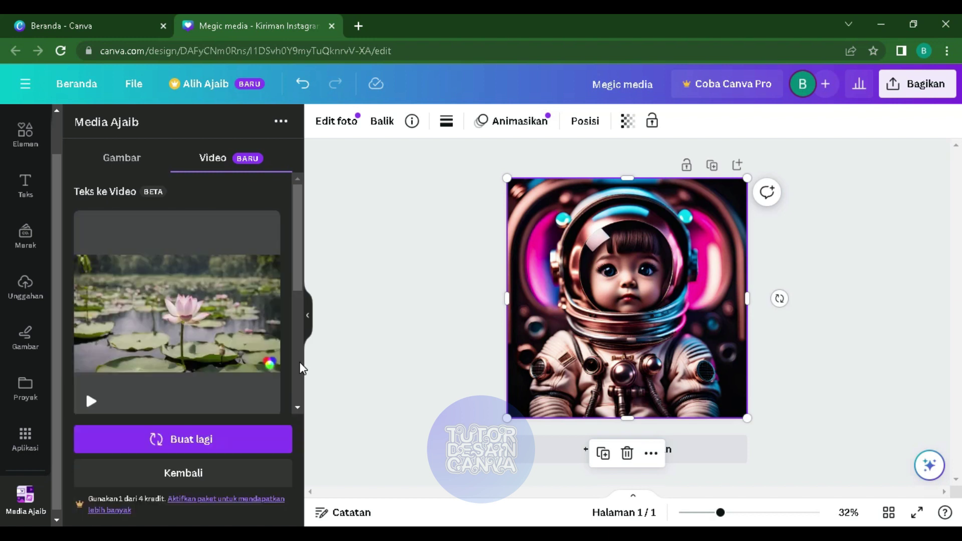
{"action": "mouse_move", "coordinate": [242, 361]}
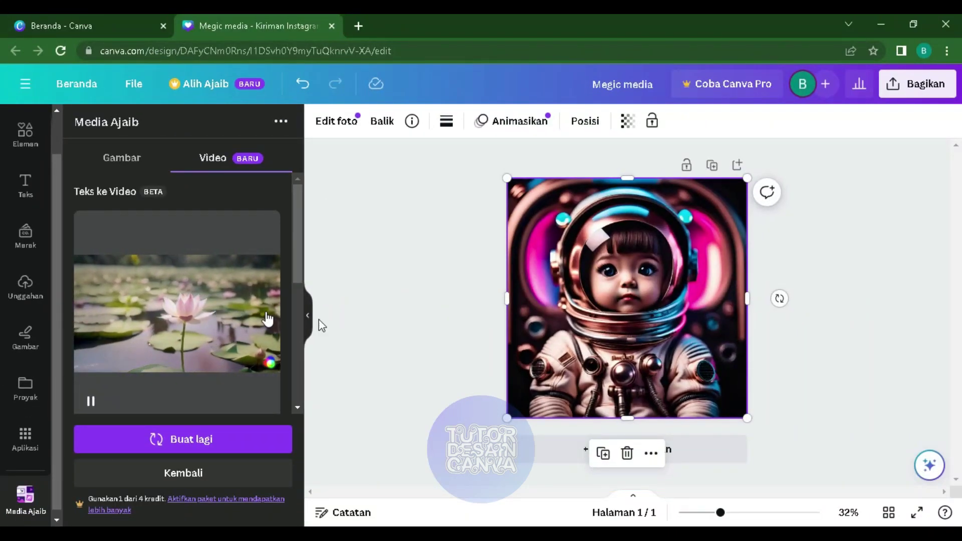
Place the generated lotus video on a new second page, scaled to the full page width and aligned with the page's upper edge.
{"action": "left_click", "coordinate": [546, 456]}
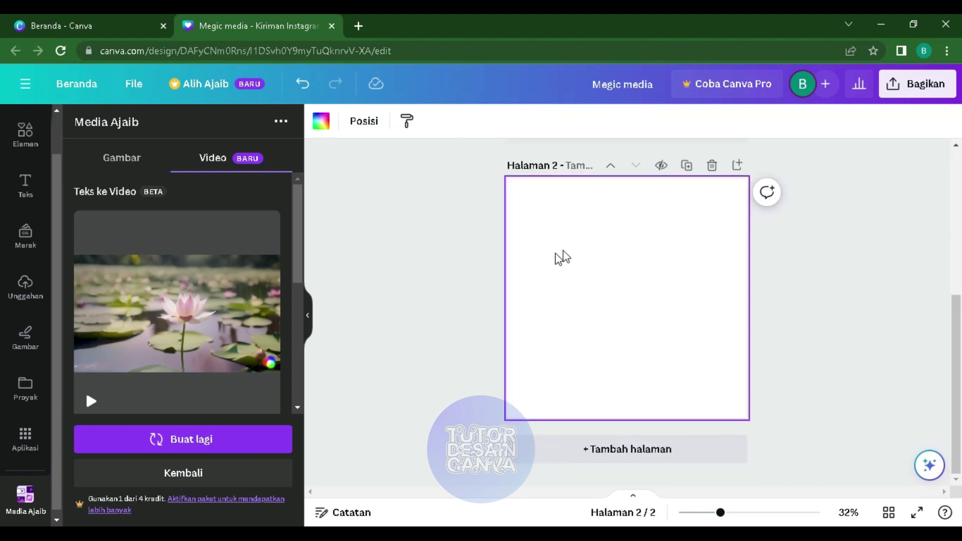
{"action": "left_click", "coordinate": [155, 307]}
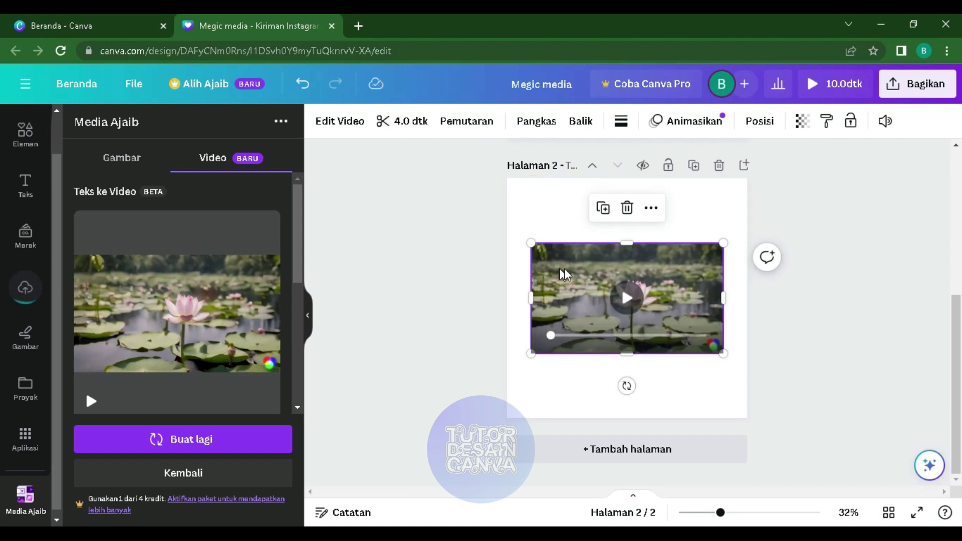
{"action": "left_click_drag", "start_coordinate": [530, 243], "coordinate": [506, 230]}
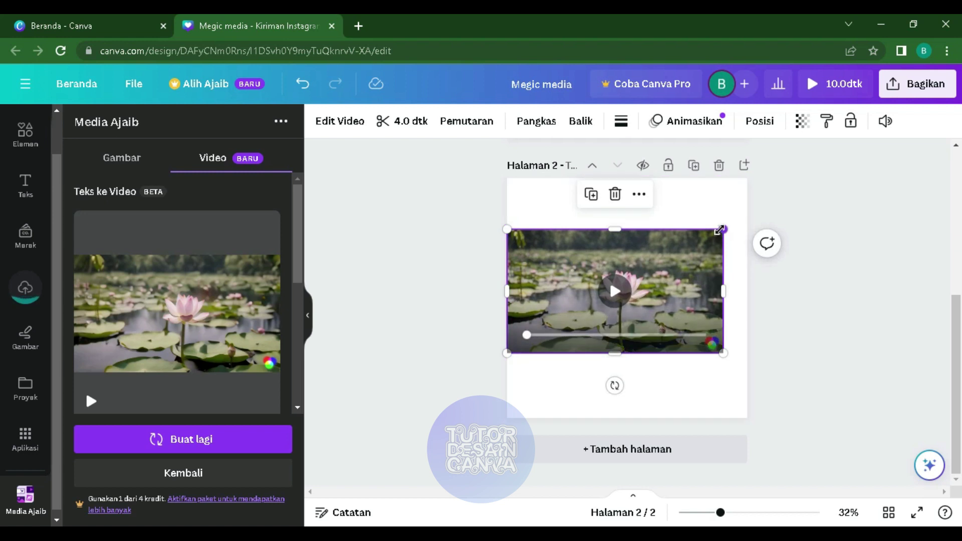
{"action": "left_click_drag", "start_coordinate": [721, 230], "coordinate": [747, 216]}
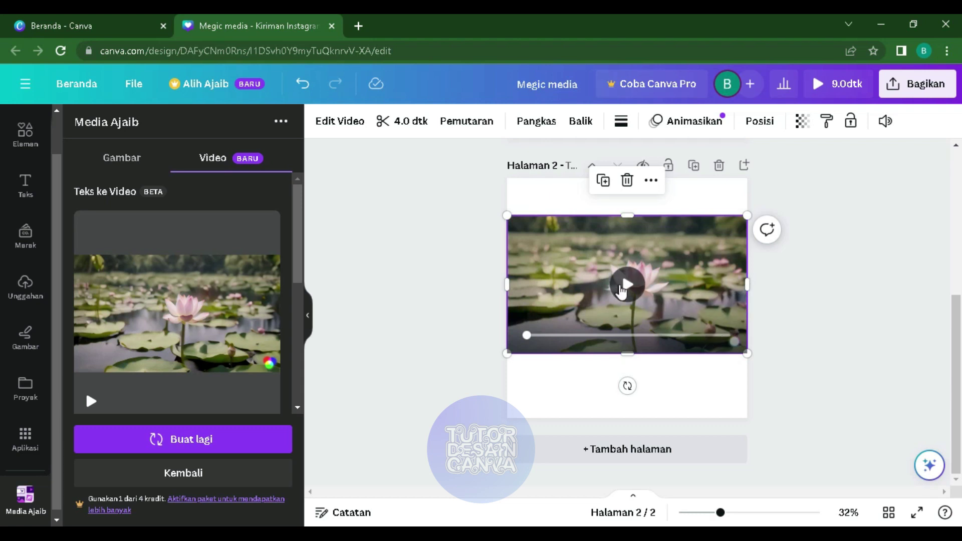
{"action": "left_click", "coordinate": [628, 286]}
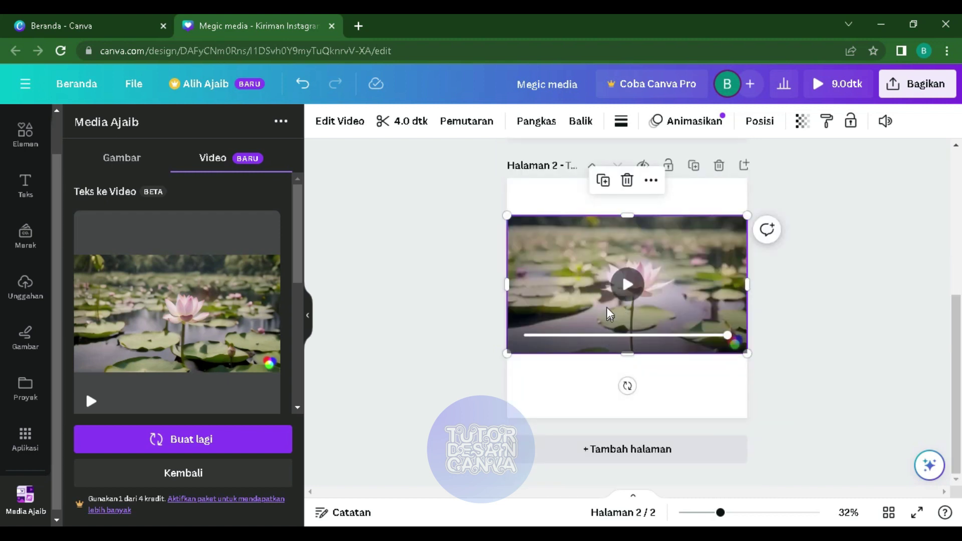
{"action": "left_click_drag", "start_coordinate": [562, 292], "coordinate": [559, 254]}
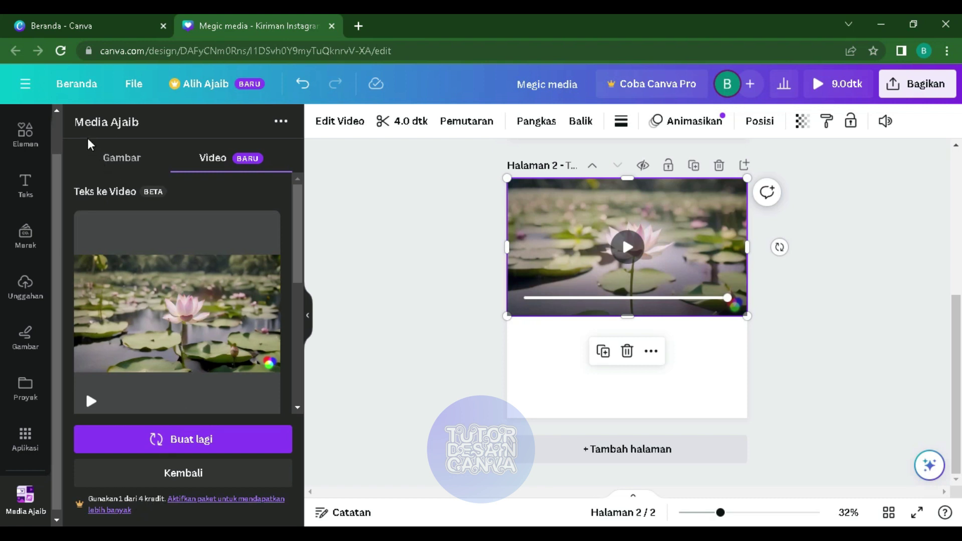
Leave the generated results of both the video and image generators, returning to the empty Teks ke Gambar description form.
{"action": "left_click", "coordinate": [99, 159]}
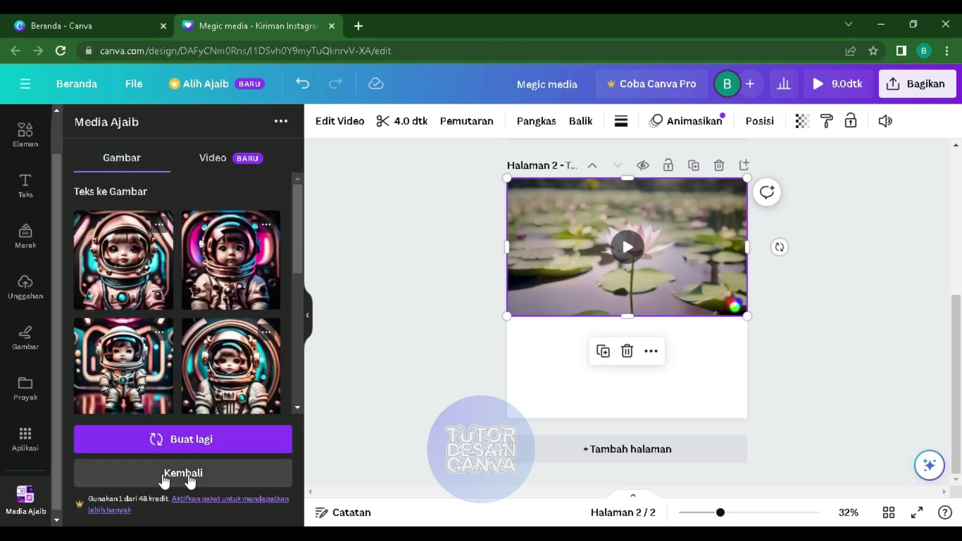
{"action": "left_click", "coordinate": [224, 156]}
{"action": "scroll", "coordinate": [188, 299], "scroll_direction": "down", "scroll_amount": 5}
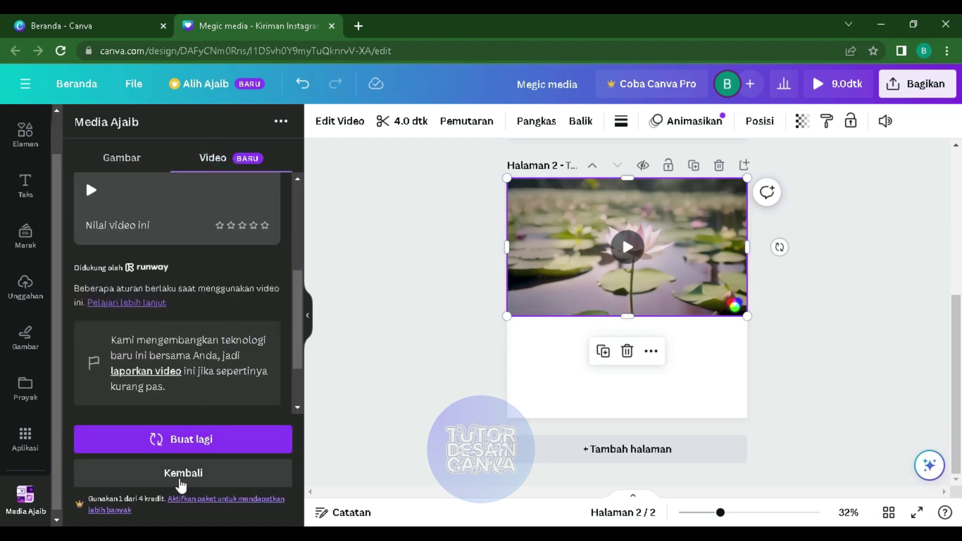
{"action": "left_click", "coordinate": [182, 474]}
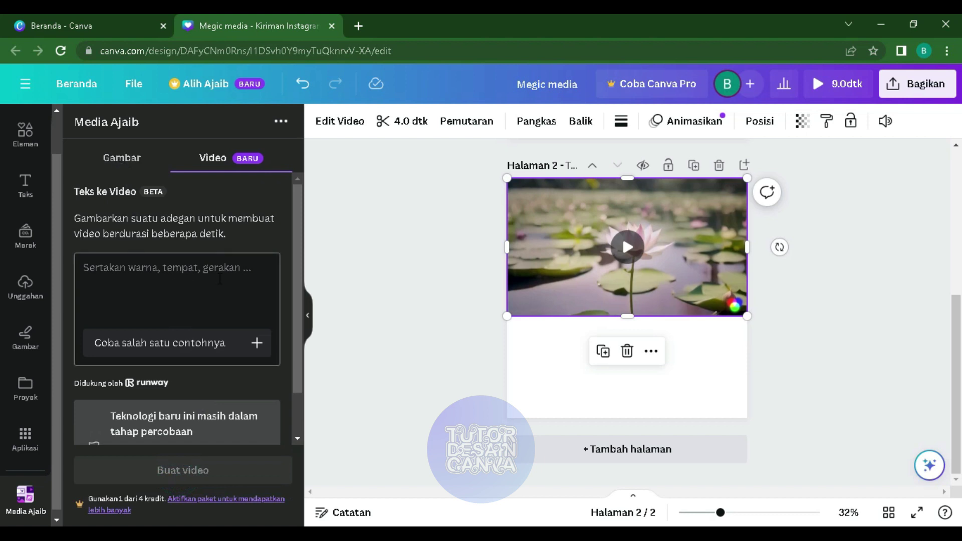
{"action": "left_click", "coordinate": [120, 151]}
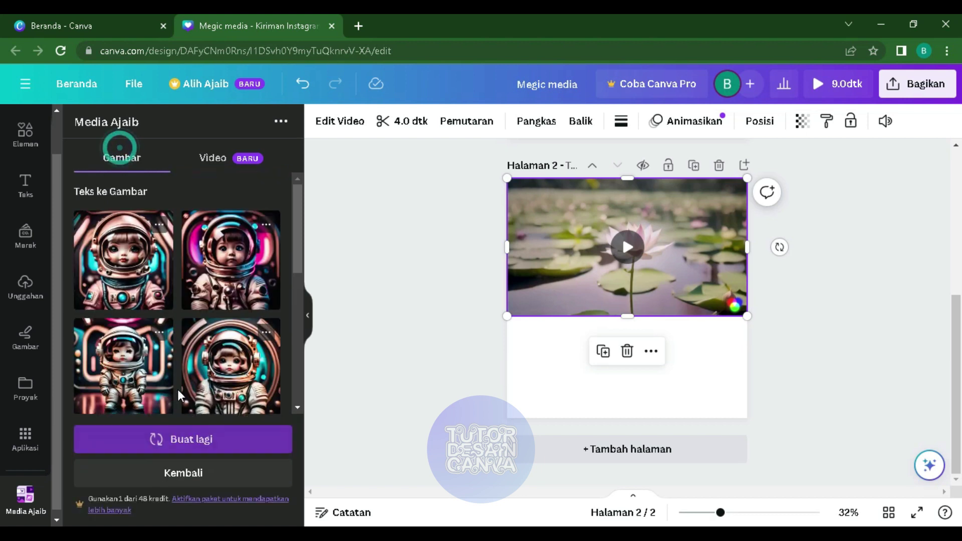
{"action": "left_click", "coordinate": [183, 473]}
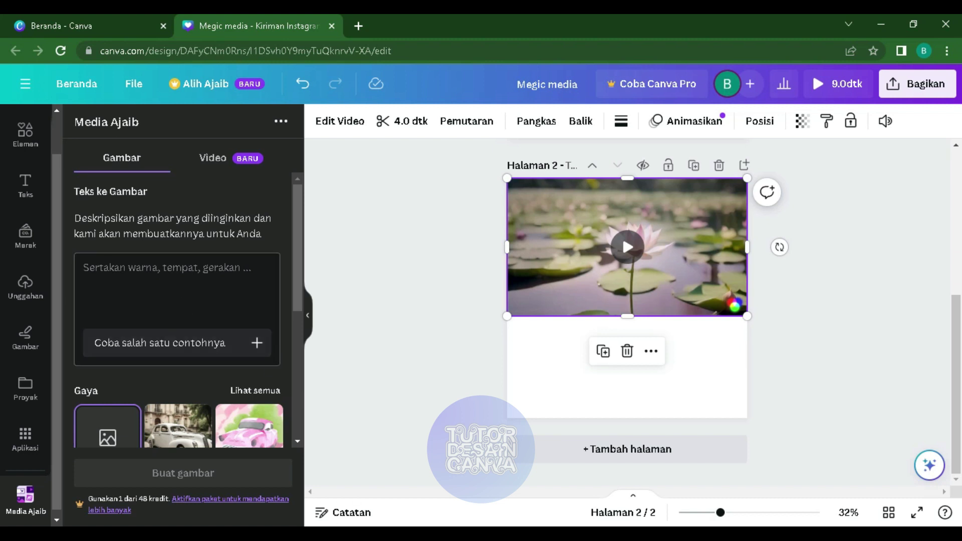
Copy the prompt "Guru sedang menjelaskan di depan kelas dengan latar belakang papan tulis" from Notepad into Canva's image description.
{"action": "key", "text": "alt+Tab"}
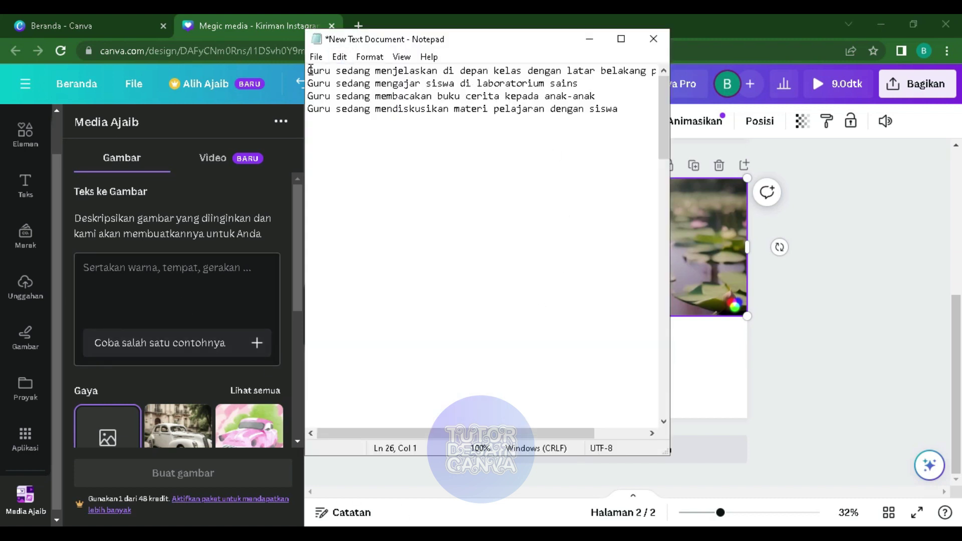
{"action": "left_click_drag", "start_coordinate": [308, 71], "coordinate": [662, 73]}
{"action": "key", "text": "ctrl+c"}
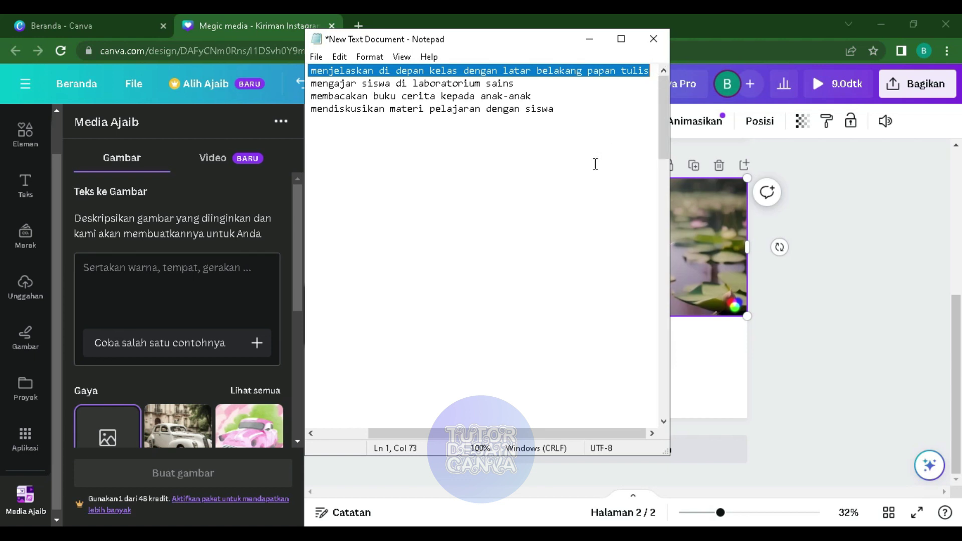
{"action": "left_click", "coordinate": [140, 290]}
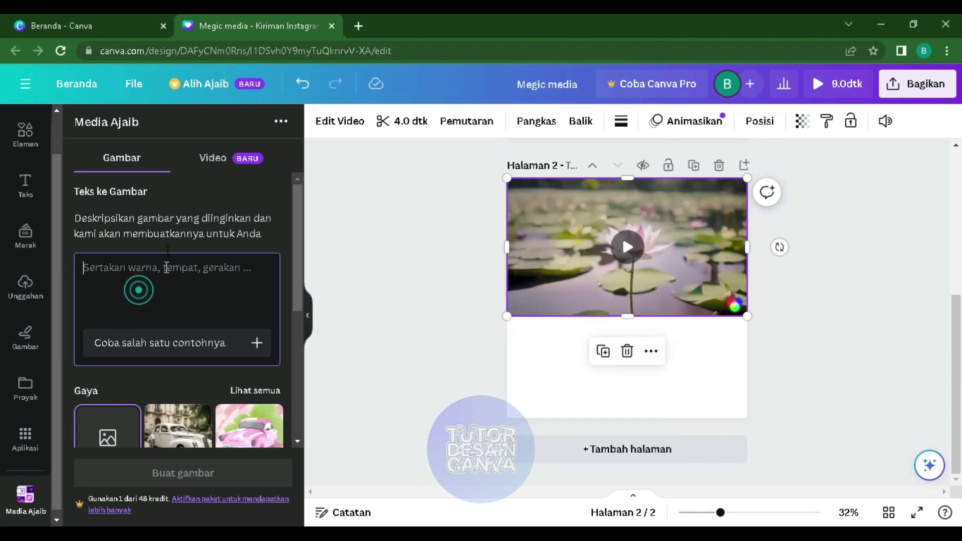
{"action": "type", "text": "Guru sedang"}
{"action": "key", "text": "ctrl+v"}
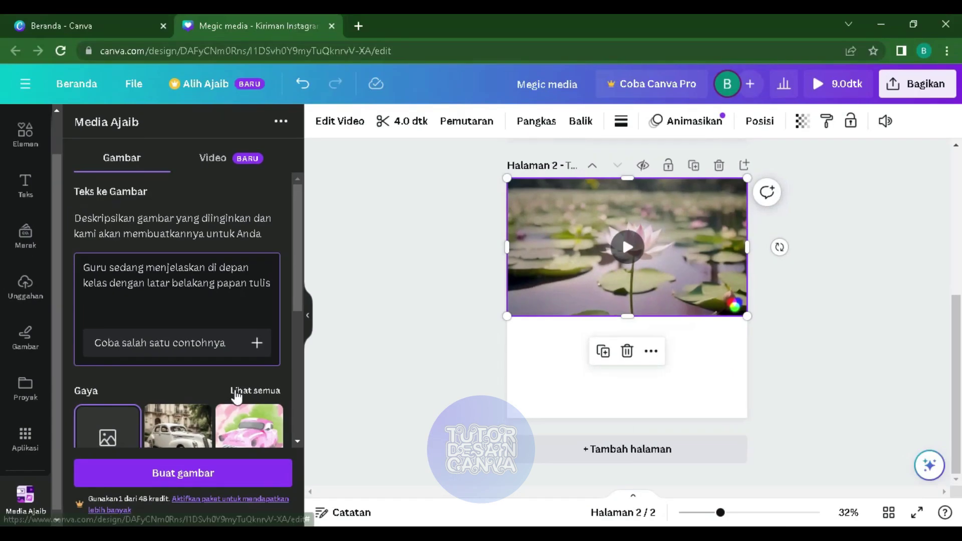
Generate images from the teacher description using the Model 3D style and the Persegi aspect ratio.
{"action": "scroll", "coordinate": [329, 449], "scroll_direction": "down", "scroll_amount": 3}
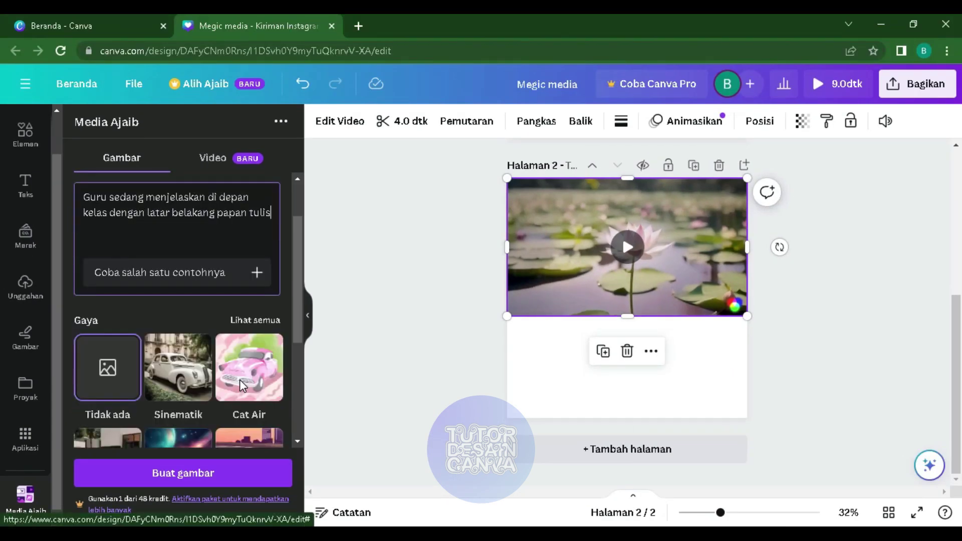
{"action": "left_click", "coordinate": [237, 251]}
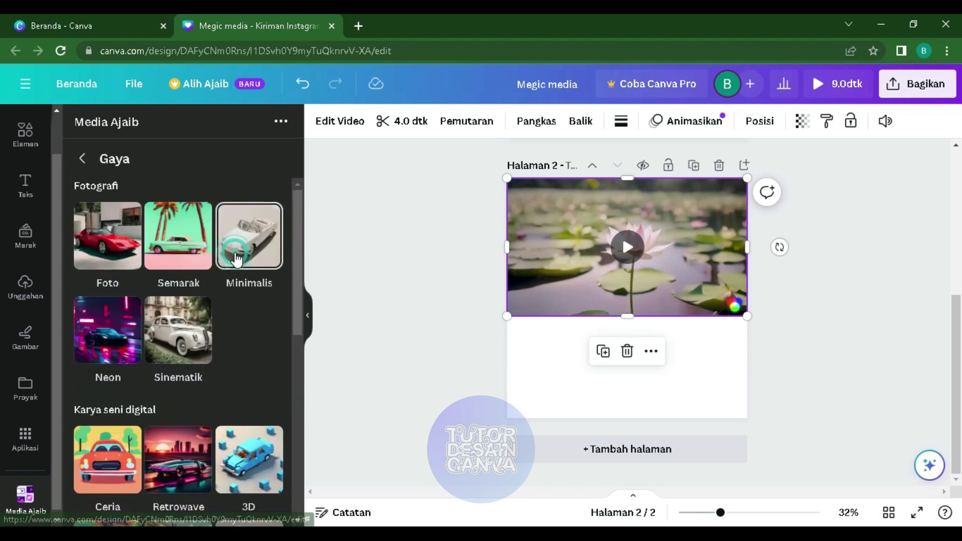
{"action": "scroll", "coordinate": [234, 273], "scroll_direction": "down", "scroll_amount": 2}
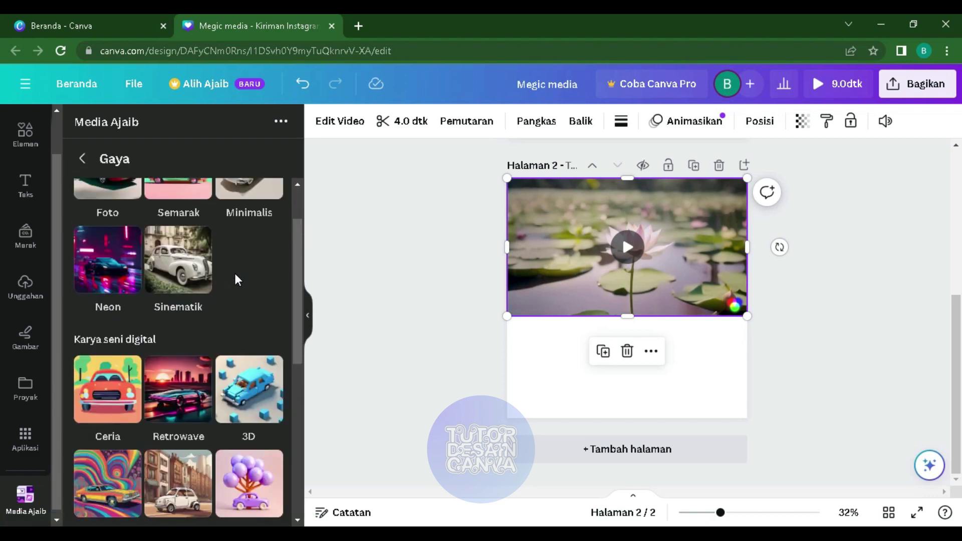
{"action": "scroll", "coordinate": [234, 273], "scroll_direction": "down", "scroll_amount": 2}
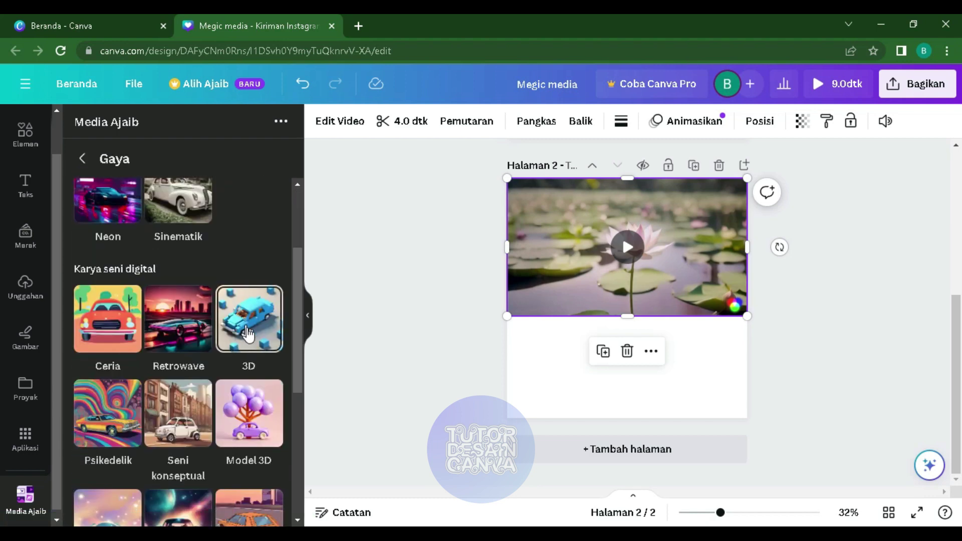
{"action": "left_click", "coordinate": [245, 409]}
{"action": "scroll", "coordinate": [239, 399], "scroll_direction": "down", "scroll_amount": 5}
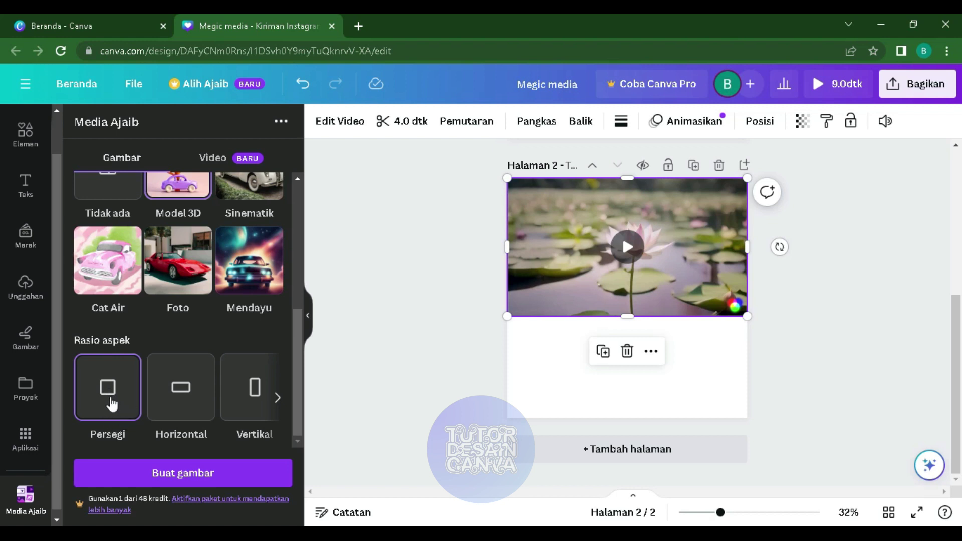
{"action": "left_click", "coordinate": [181, 476]}
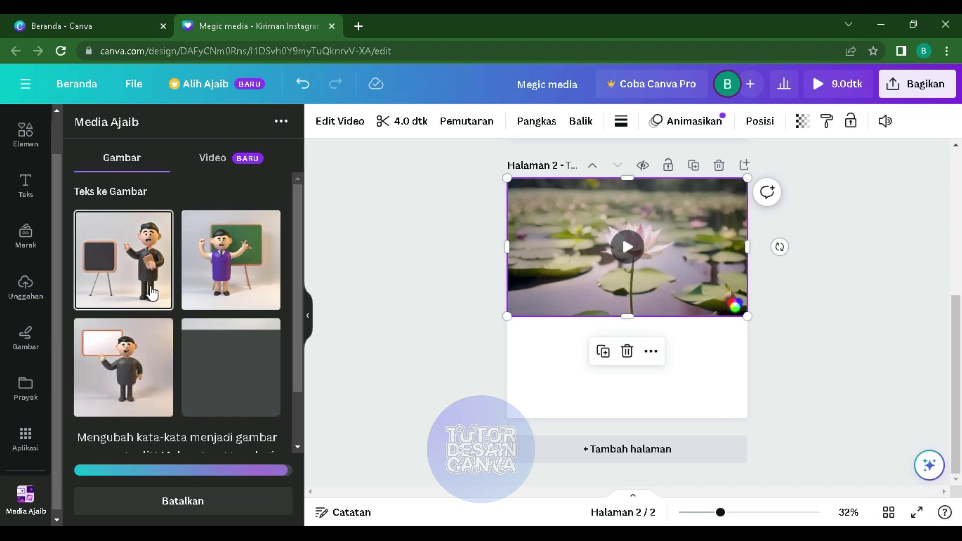
Place the generated image of the red-haired teacher at the blackboard on a new third page, scaled to fill the page.
{"action": "scroll", "coordinate": [205, 276], "scroll_direction": "down", "scroll_amount": 3}
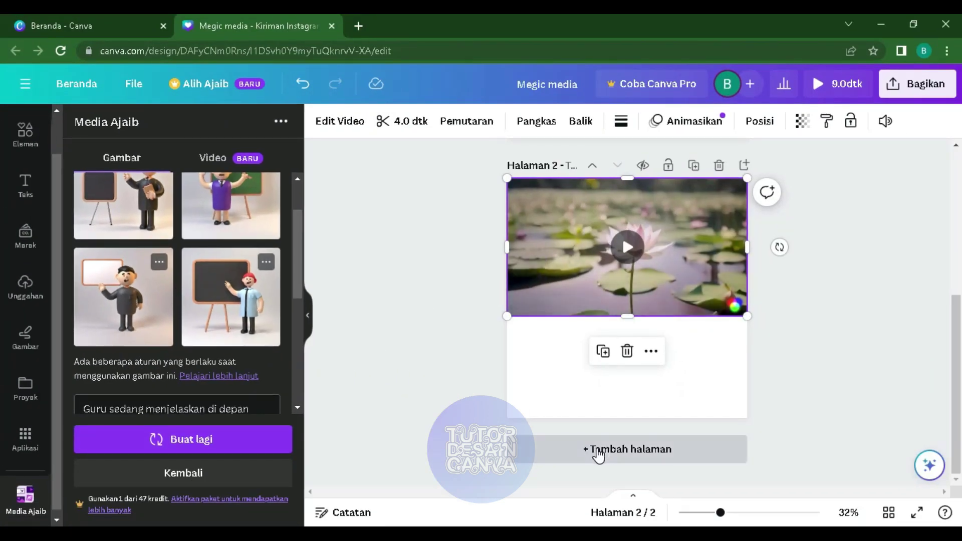
{"action": "left_click", "coordinate": [599, 454]}
{"action": "scroll", "coordinate": [188, 316], "scroll_direction": "up", "scroll_amount": 2}
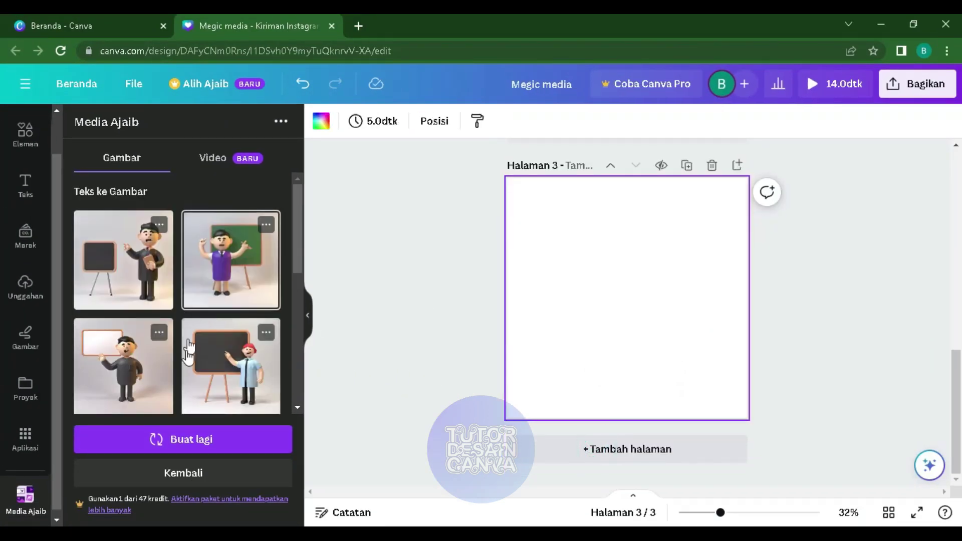
{"action": "left_click", "coordinate": [210, 368]}
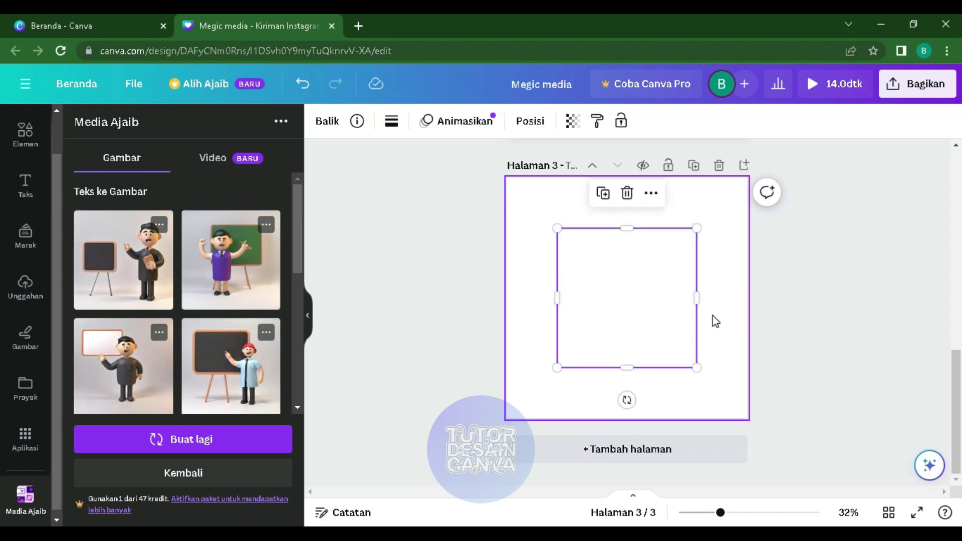
{"action": "left_click_drag", "start_coordinate": [648, 314], "coordinate": [600, 266]}
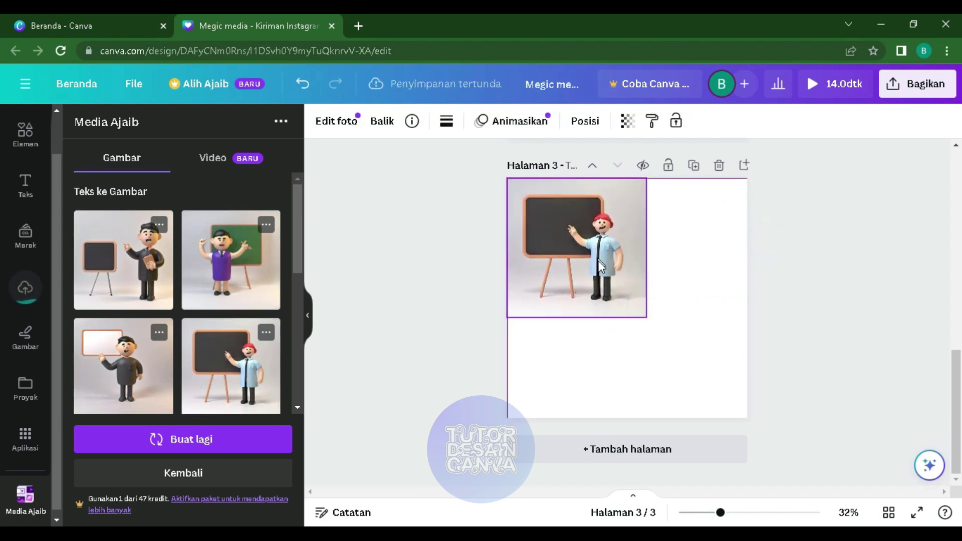
{"action": "left_click_drag", "start_coordinate": [647, 318], "coordinate": [764, 422]}
Examine the teacher image on page 3 up close and compare the four generated variants with their description.
{"action": "scroll", "coordinate": [699, 293], "scroll_direction": "up", "scroll_amount": 3}
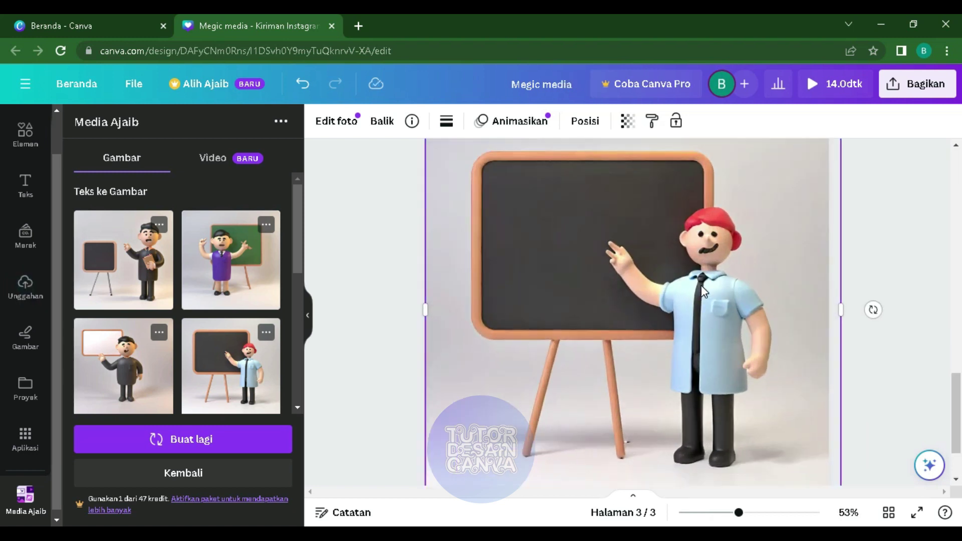
{"action": "scroll", "coordinate": [516, 276], "scroll_direction": "up", "scroll_amount": 1}
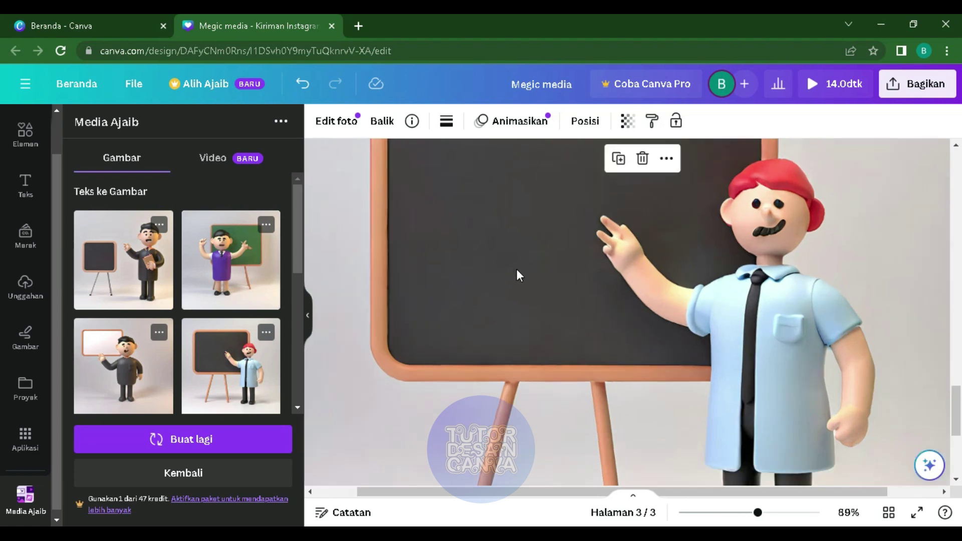
{"action": "scroll", "coordinate": [517, 275], "scroll_direction": "down", "scroll_amount": 4}
{"action": "scroll", "coordinate": [516, 269], "scroll_direction": "down", "scroll_amount": 1}
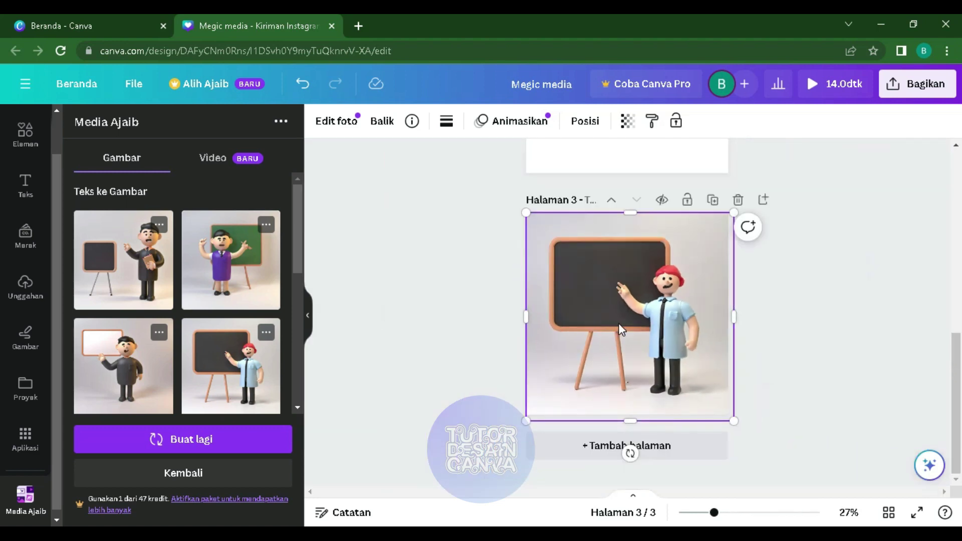
{"action": "scroll", "coordinate": [626, 318], "scroll_direction": "up", "scroll_amount": 3}
{"action": "scroll", "coordinate": [173, 397], "scroll_direction": "down", "scroll_amount": 3}
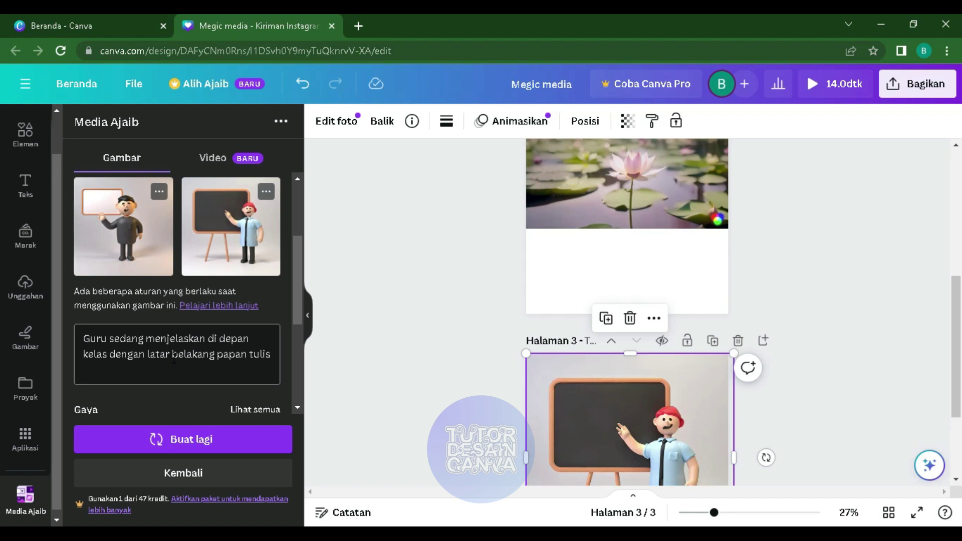
{"action": "scroll", "coordinate": [175, 358], "scroll_direction": "up", "scroll_amount": 3}
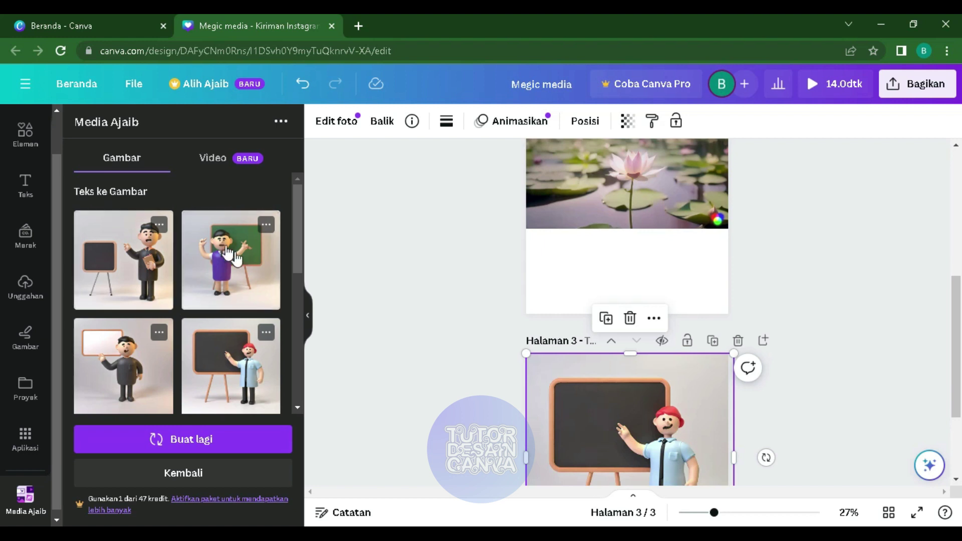
{"action": "scroll", "coordinate": [213, 315], "scroll_direction": "down", "scroll_amount": 3}
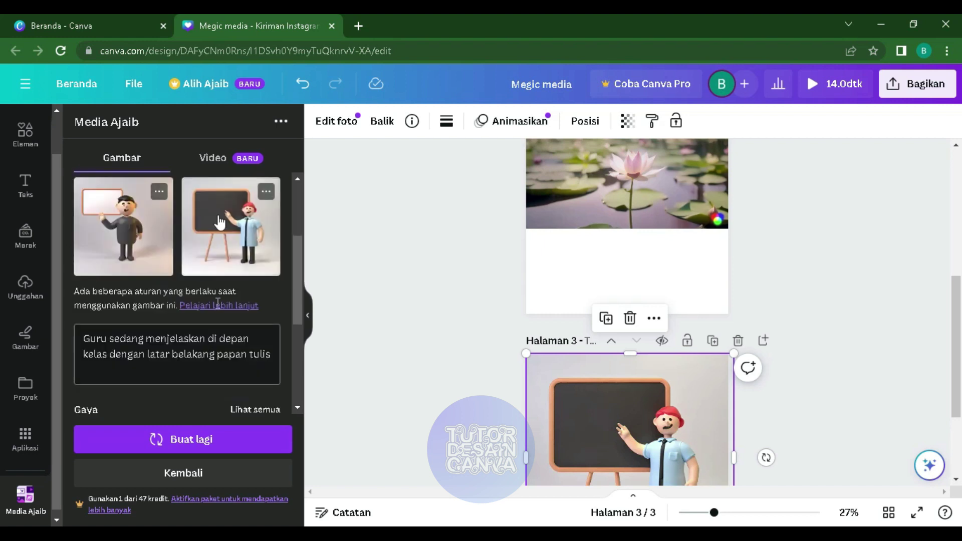
{"action": "left_click", "coordinate": [214, 157]}
{"action": "left_click", "coordinate": [105, 157]}
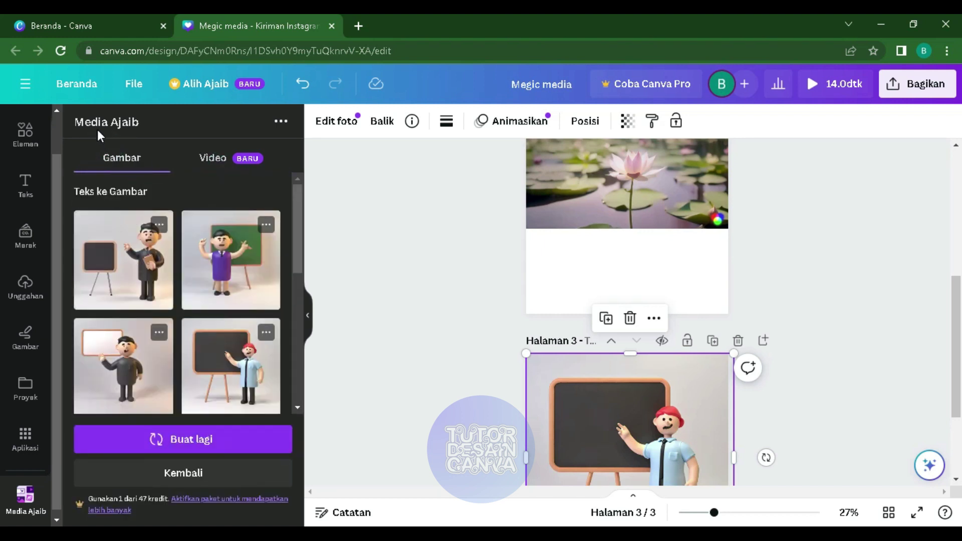
{"action": "scroll", "coordinate": [218, 354], "scroll_direction": "down", "scroll_amount": 3}
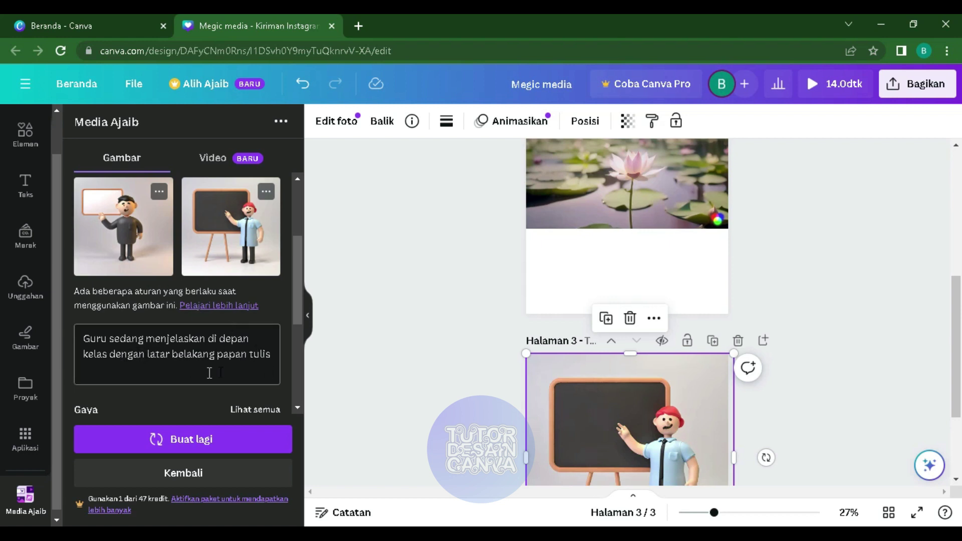
{"action": "scroll", "coordinate": [283, 338], "scroll_direction": "up", "scroll_amount": 3}
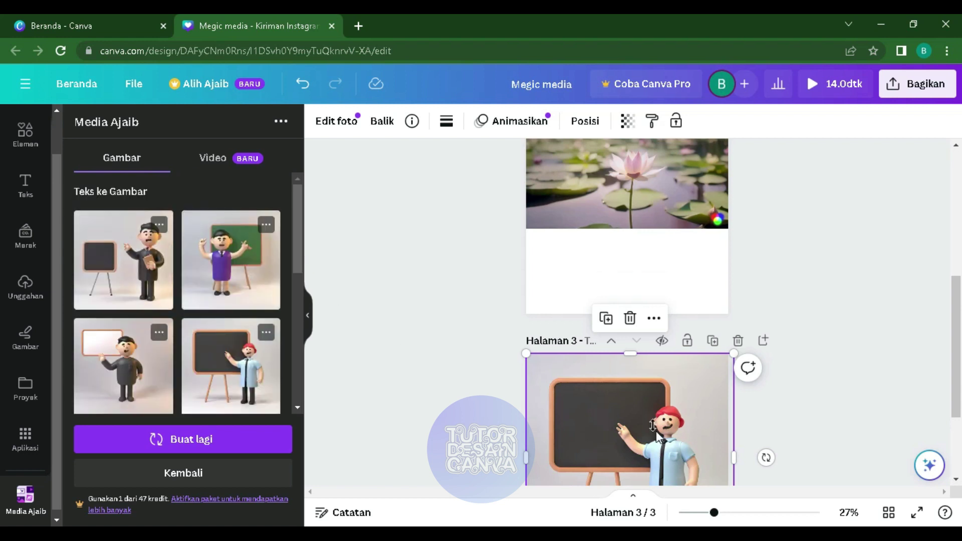
{"action": "scroll", "coordinate": [657, 436], "scroll_direction": "down", "scroll_amount": 3}
{"action": "scroll", "coordinate": [182, 323], "scroll_direction": "down", "scroll_amount": 4}
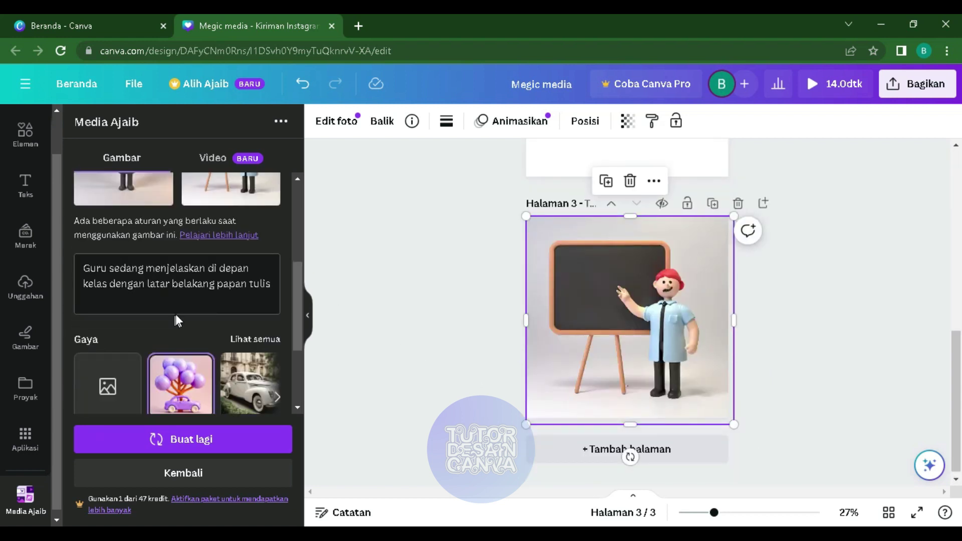
Copy the description "Guru sedang menjelaskan di depan kelas dengan latar belakang papan tulis" into Teks ke Video and generate the video.
{"action": "left_click", "coordinate": [185, 295]}
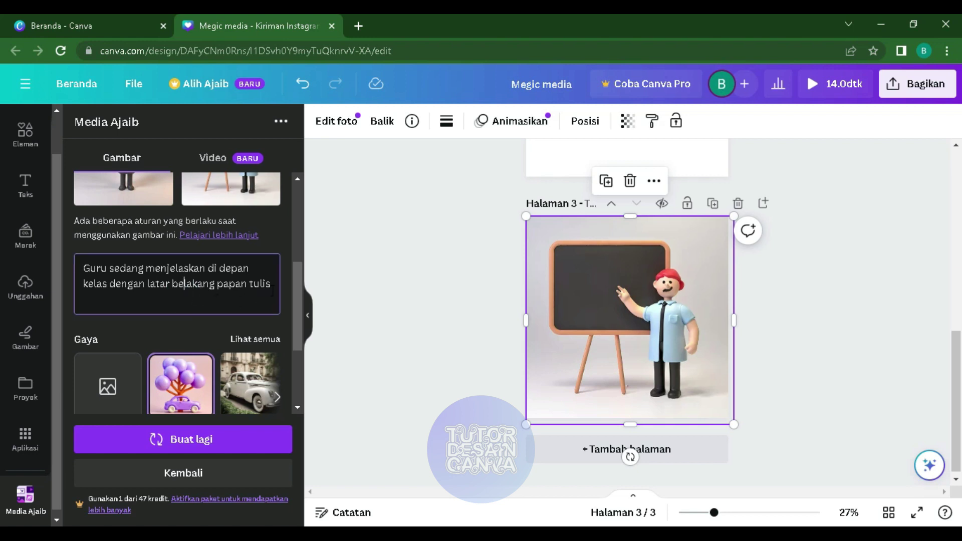
{"action": "scroll", "coordinate": [153, 299], "scroll_direction": "up", "scroll_amount": 3}
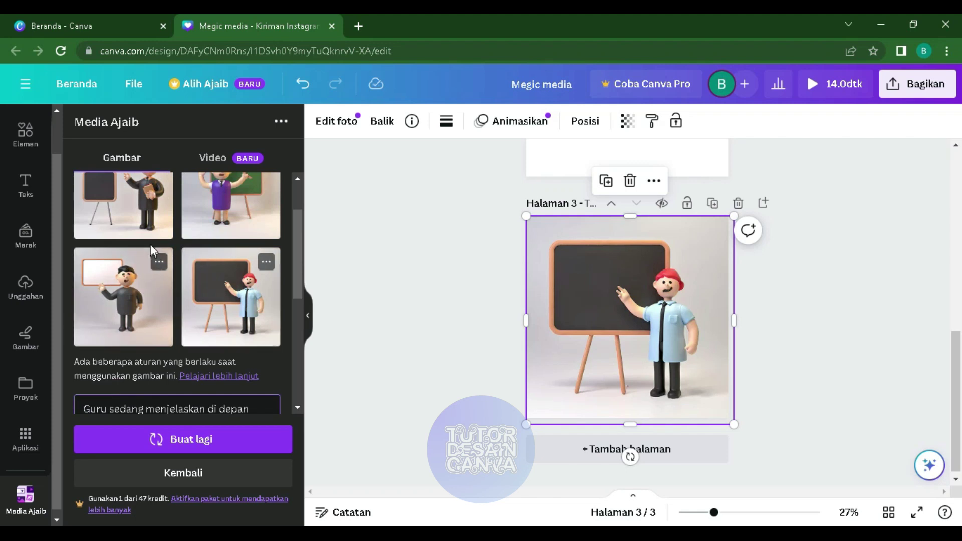
{"action": "scroll", "coordinate": [162, 341], "scroll_direction": "down", "scroll_amount": 3}
{"action": "left_click", "coordinate": [117, 281]}
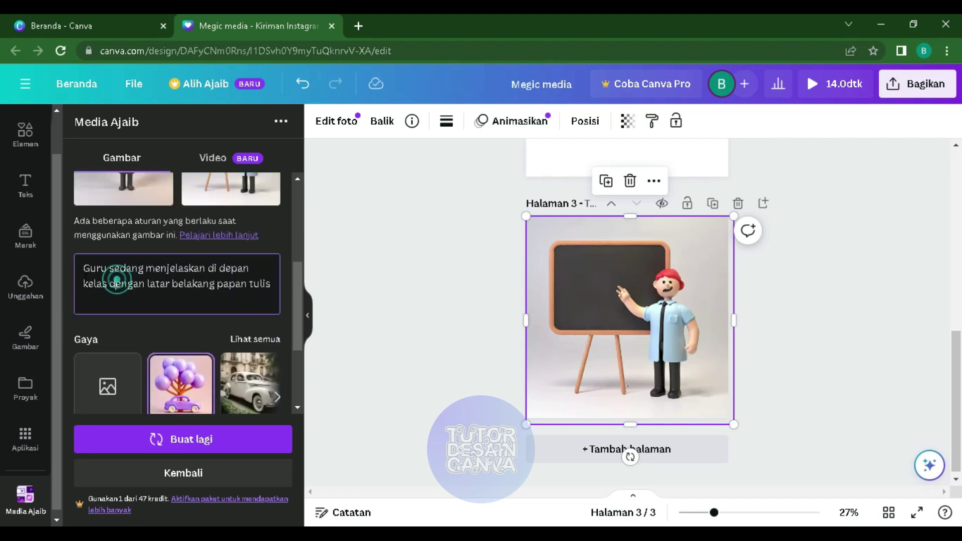
{"action": "left_click_drag", "start_coordinate": [83, 272], "coordinate": [279, 292]}
{"action": "key", "text": "ctrl+c"}
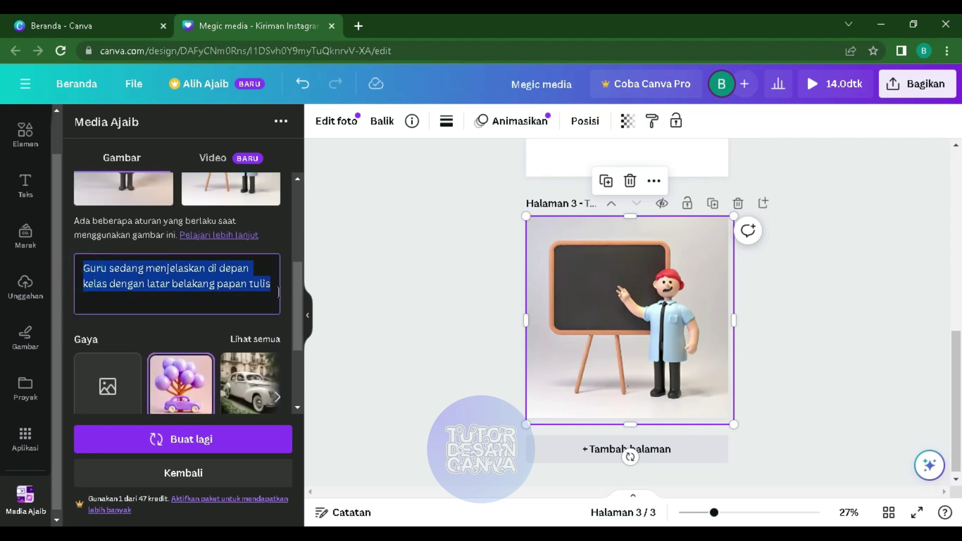
{"action": "left_click", "coordinate": [237, 291]}
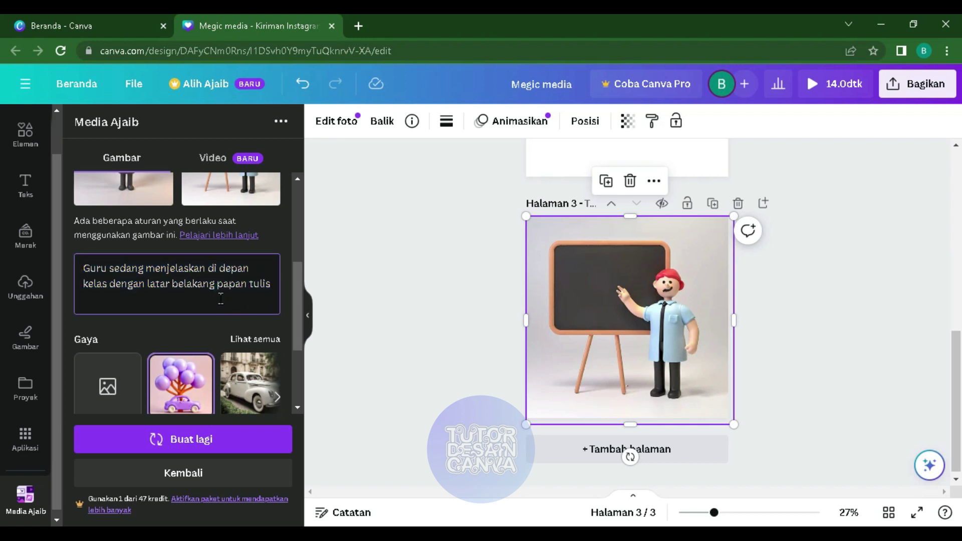
{"action": "left_click", "coordinate": [215, 160]}
{"action": "left_click", "coordinate": [185, 279]}
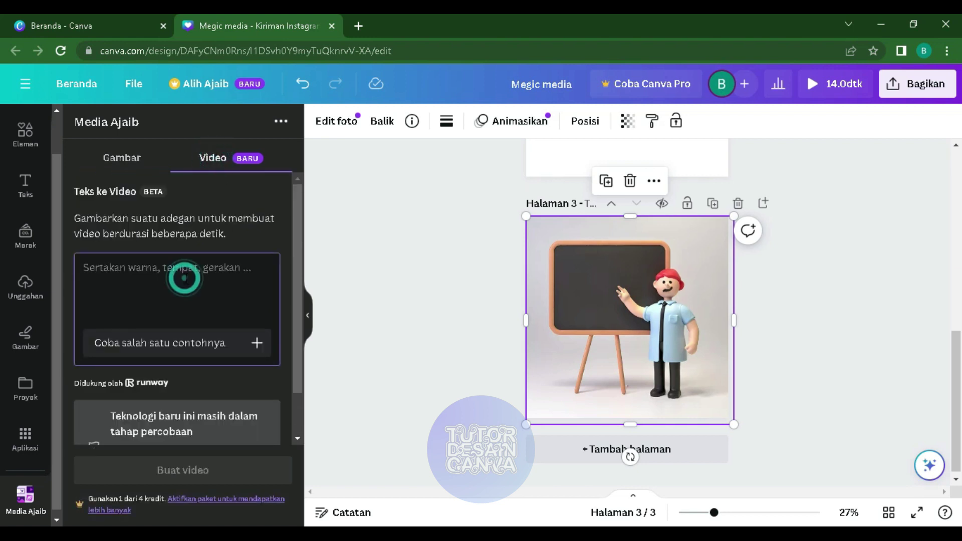
{"action": "key", "text": "ctrl+v"}
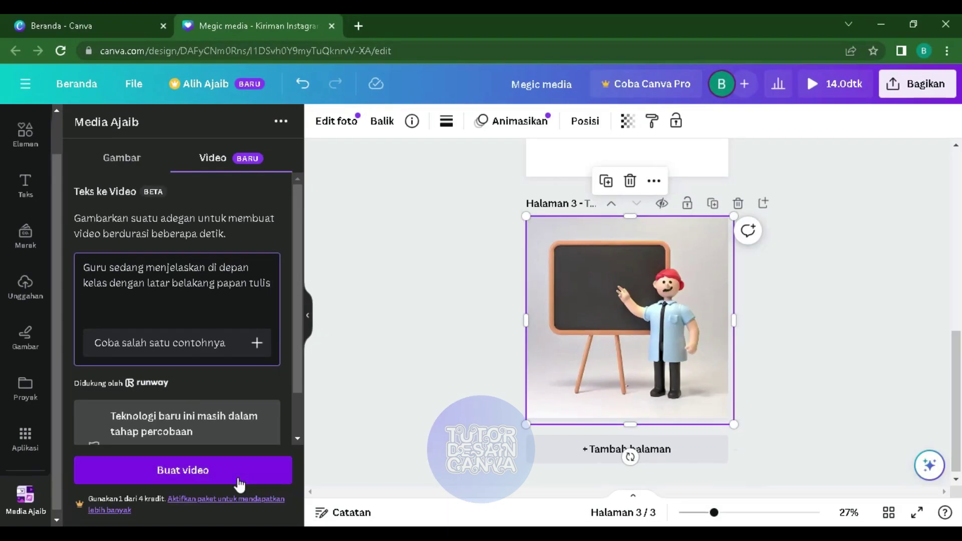
{"action": "left_click", "coordinate": [217, 474]}
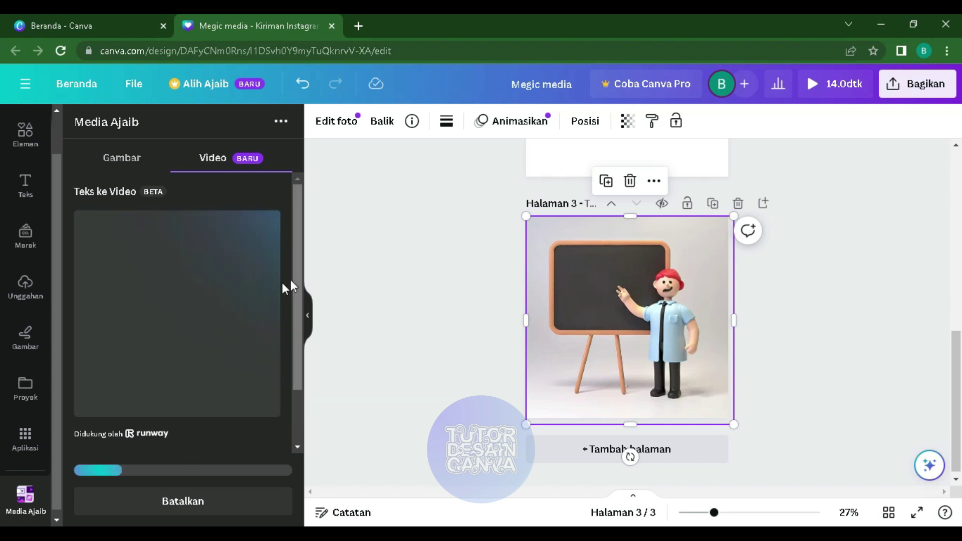
Review the three design pages, the image results and the remaining image credits while the teacher video is generating.
{"action": "scroll", "coordinate": [516, 321], "scroll_direction": "up", "scroll_amount": 10}
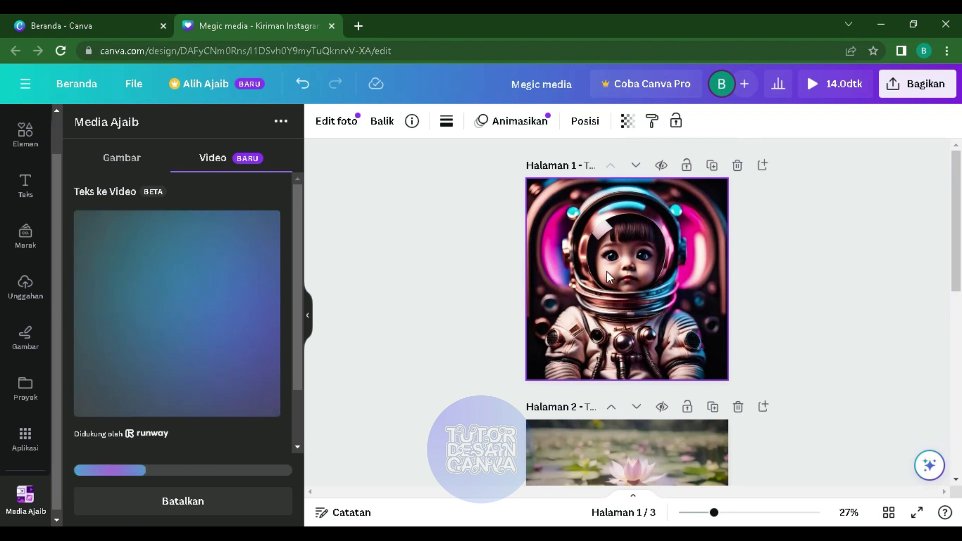
{"action": "scroll", "coordinate": [594, 272], "scroll_direction": "down", "scroll_amount": 4}
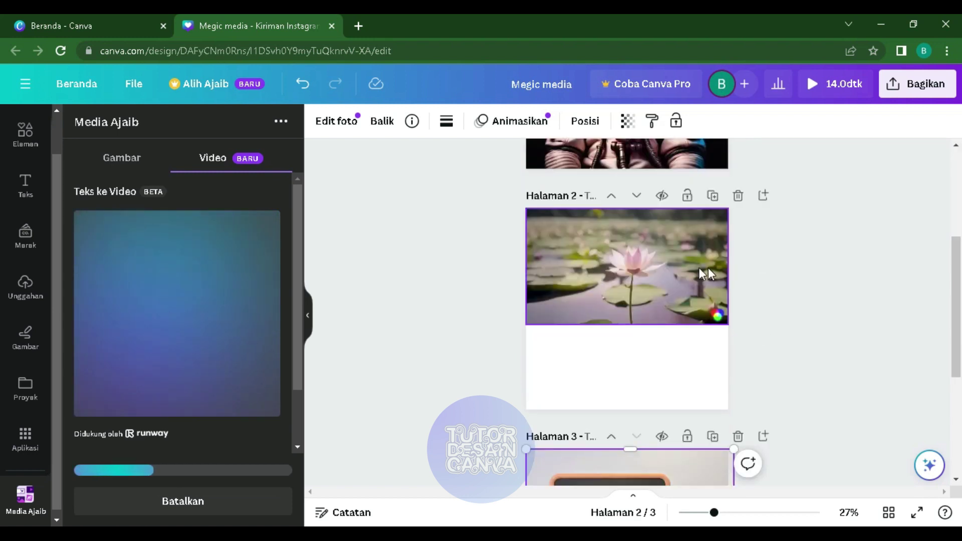
{"action": "scroll", "coordinate": [654, 258], "scroll_direction": "down", "scroll_amount": 5}
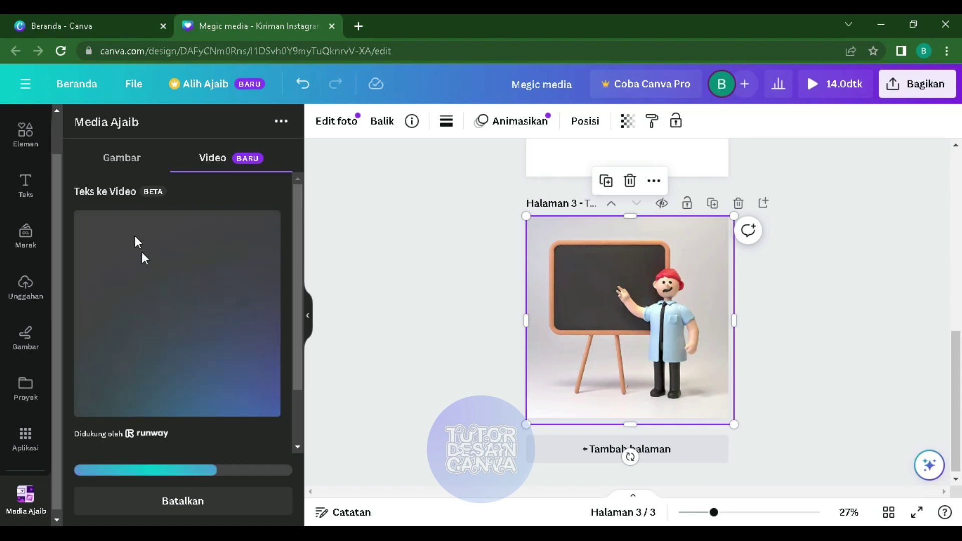
{"action": "scroll", "coordinate": [233, 356], "scroll_direction": "down", "scroll_amount": 2}
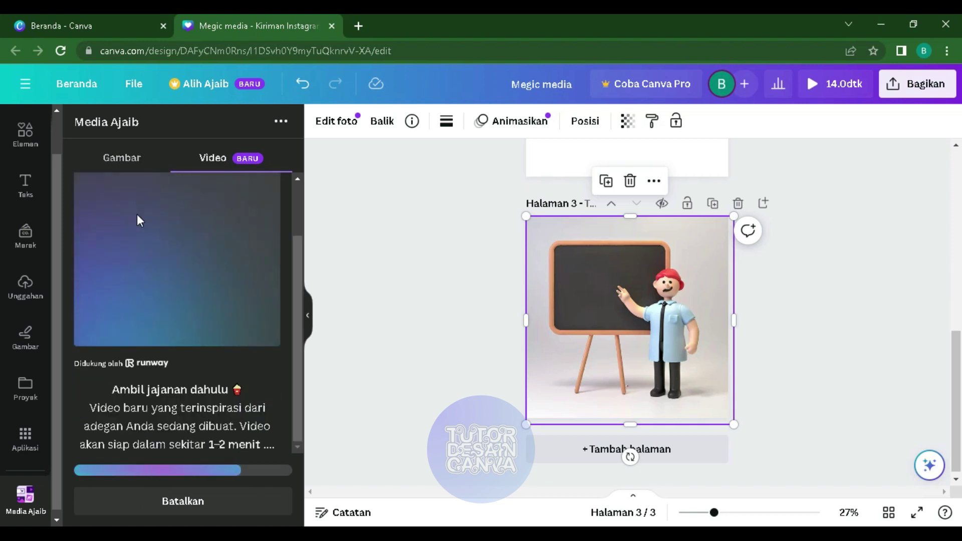
{"action": "left_click", "coordinate": [121, 162]}
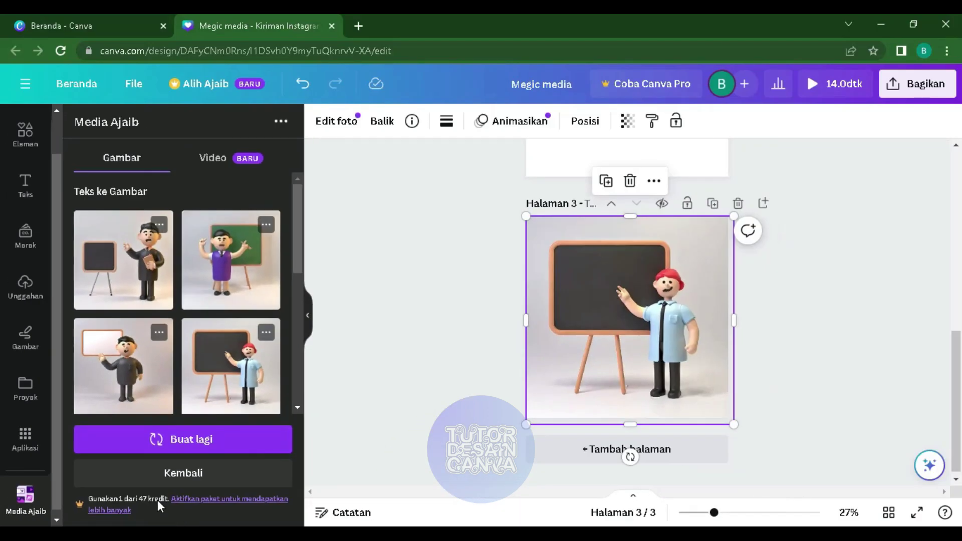
{"action": "left_click", "coordinate": [226, 158]}
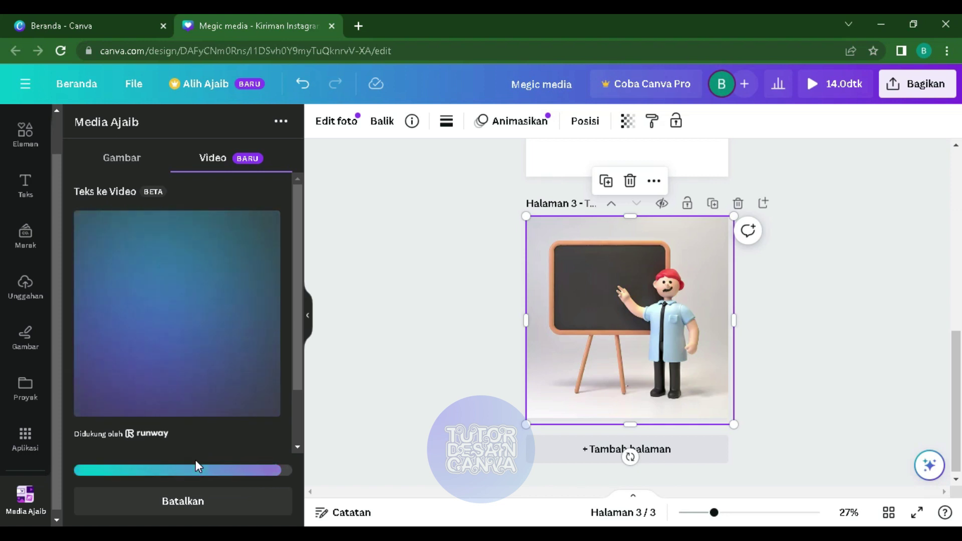
{"action": "scroll", "coordinate": [228, 411], "scroll_direction": "down", "scroll_amount": 2}
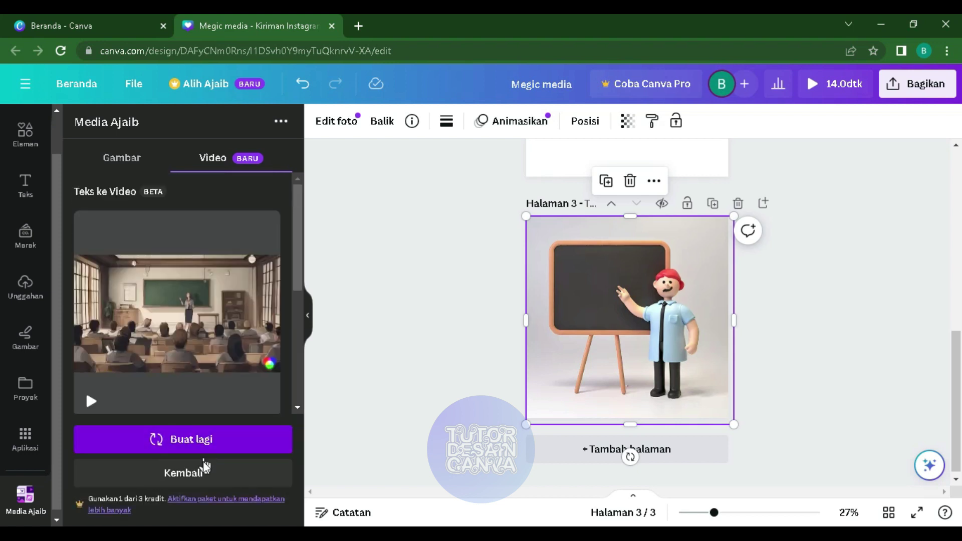
Place the generated classroom video on a new fourth page and scale it to the full page width.
{"action": "scroll", "coordinate": [200, 353], "scroll_direction": "down", "scroll_amount": 3}
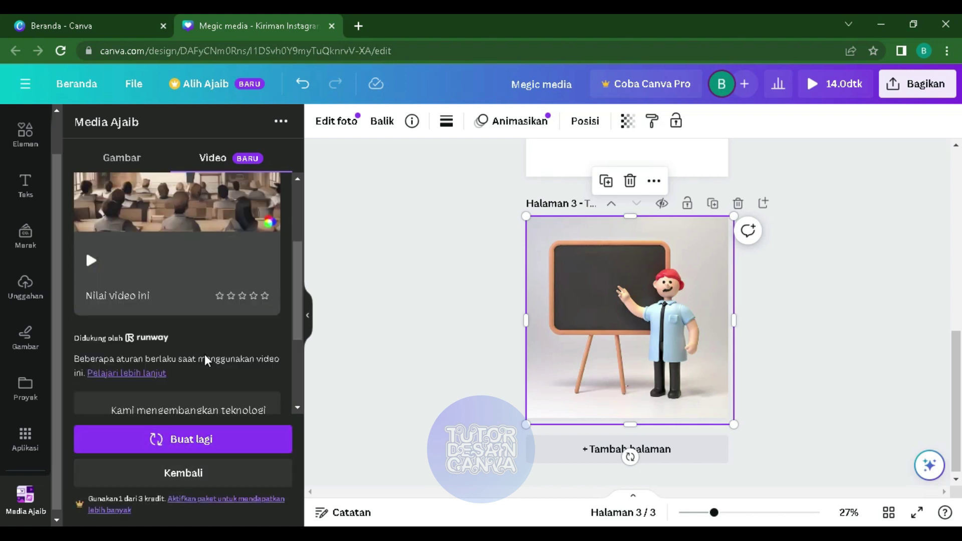
{"action": "scroll", "coordinate": [205, 354], "scroll_direction": "down", "scroll_amount": 5}
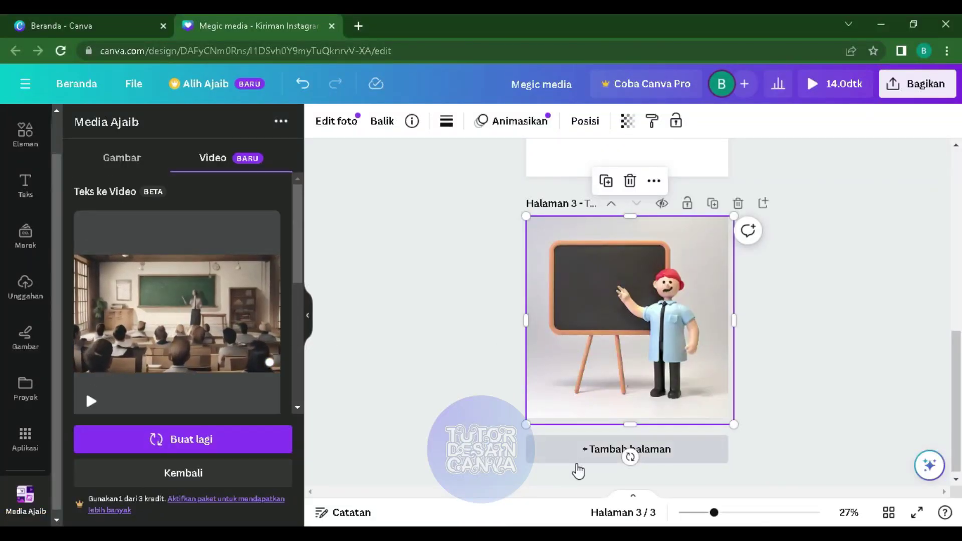
{"action": "left_click", "coordinate": [540, 466]}
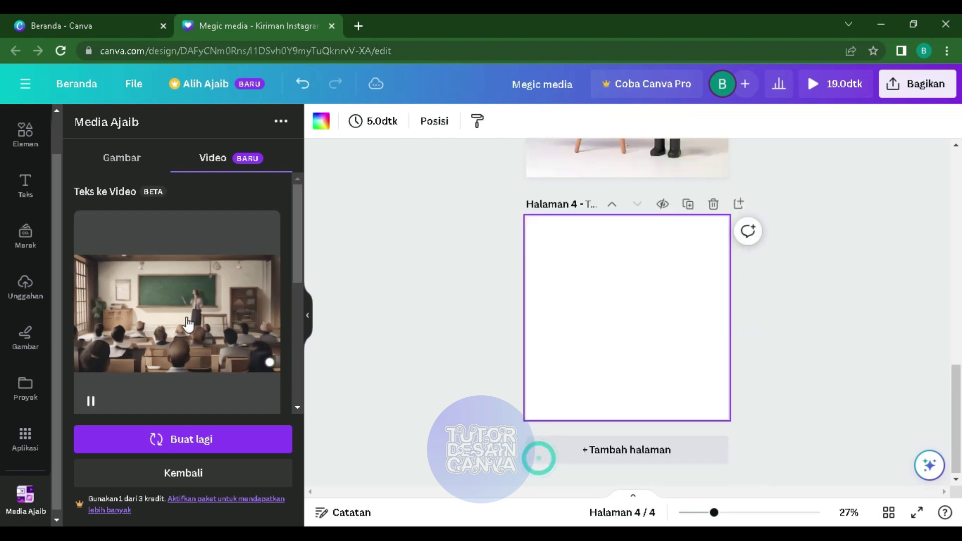
{"action": "left_click", "coordinate": [161, 328]}
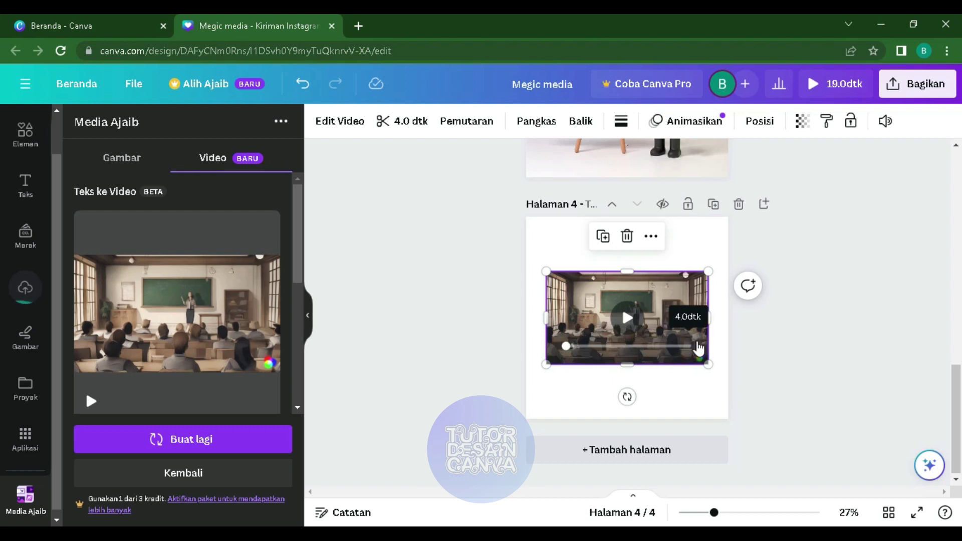
{"action": "left_click_drag", "start_coordinate": [654, 341], "coordinate": [634, 306]}
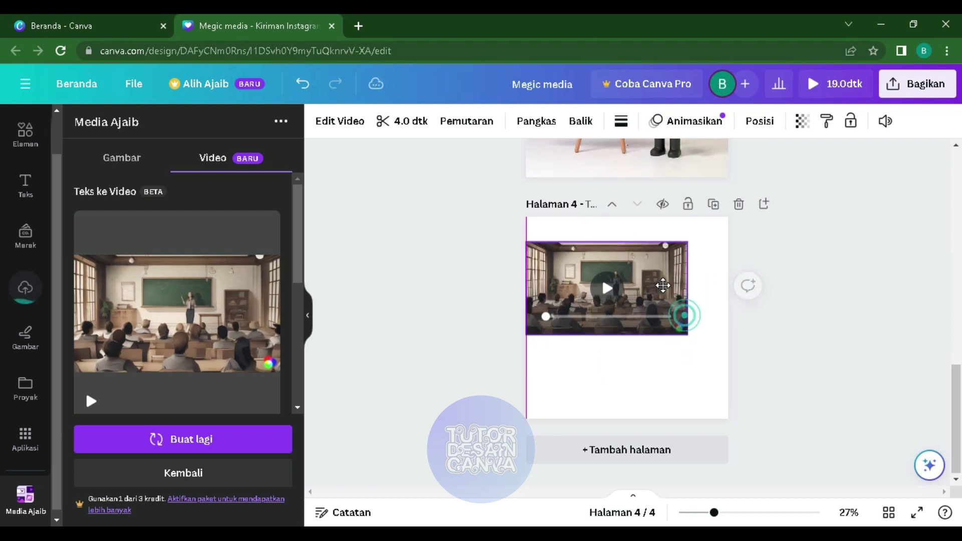
{"action": "left_click_drag", "start_coordinate": [689, 331], "coordinate": [730, 353]}
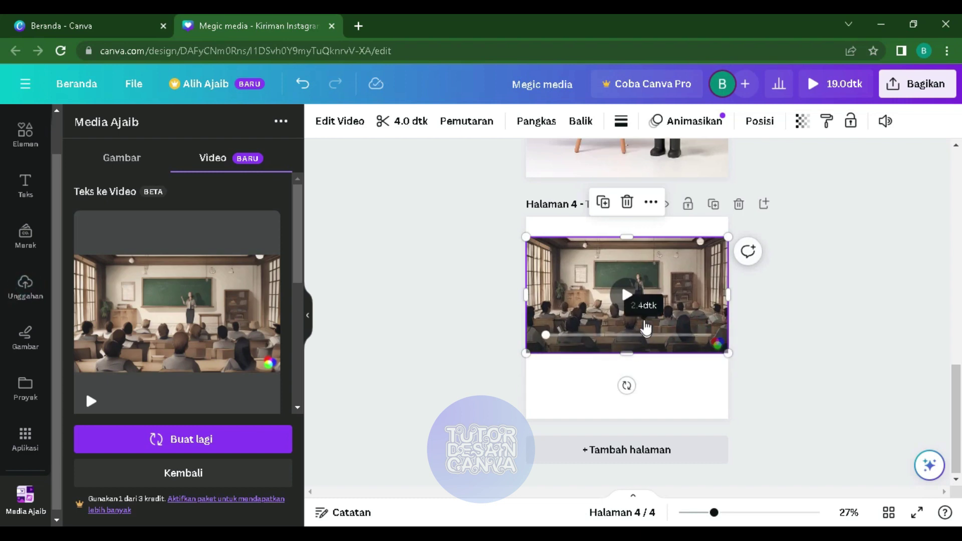
Preview the design with the classroom video in full screen and move the video to the upper edge of page 4.
{"action": "left_click", "coordinate": [917, 513]}
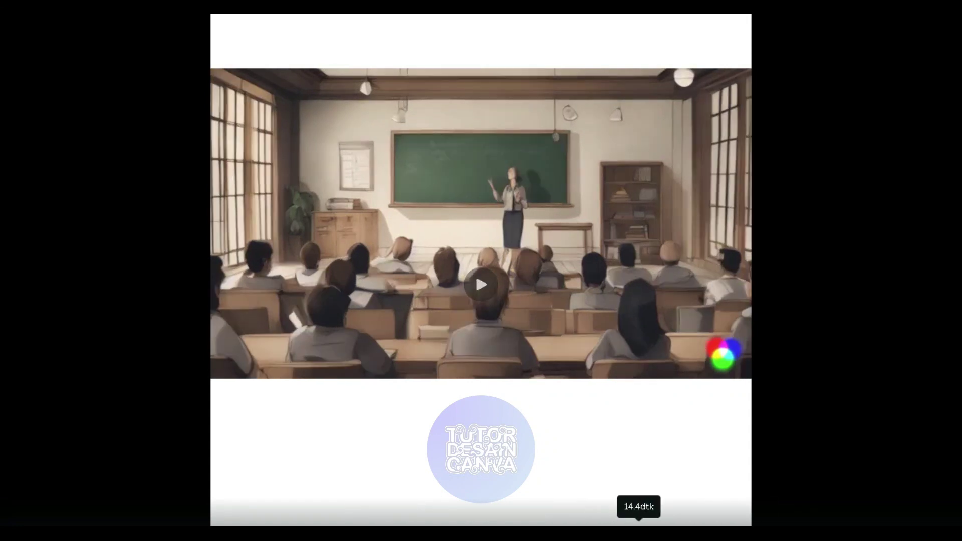
{"action": "left_click", "coordinate": [492, 288]}
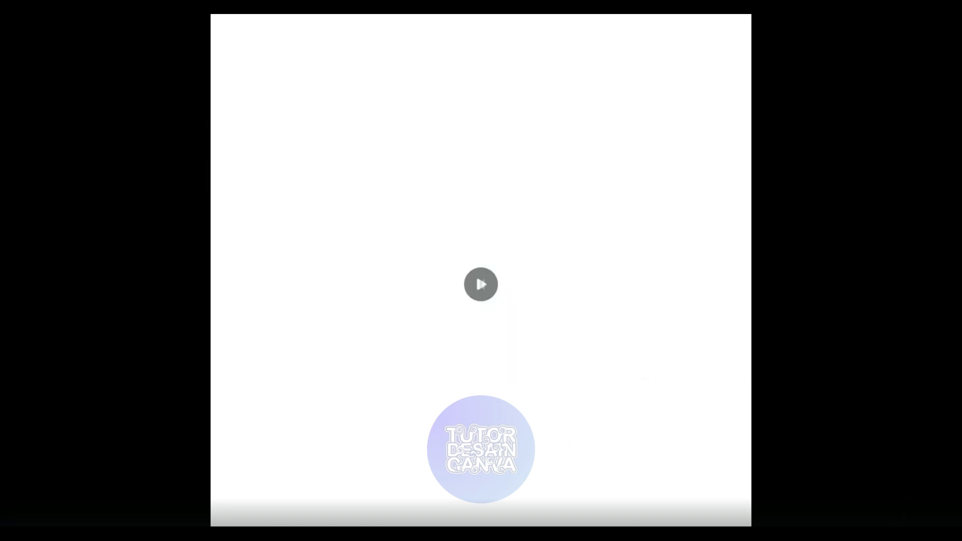
{"action": "key", "text": "Escape"}
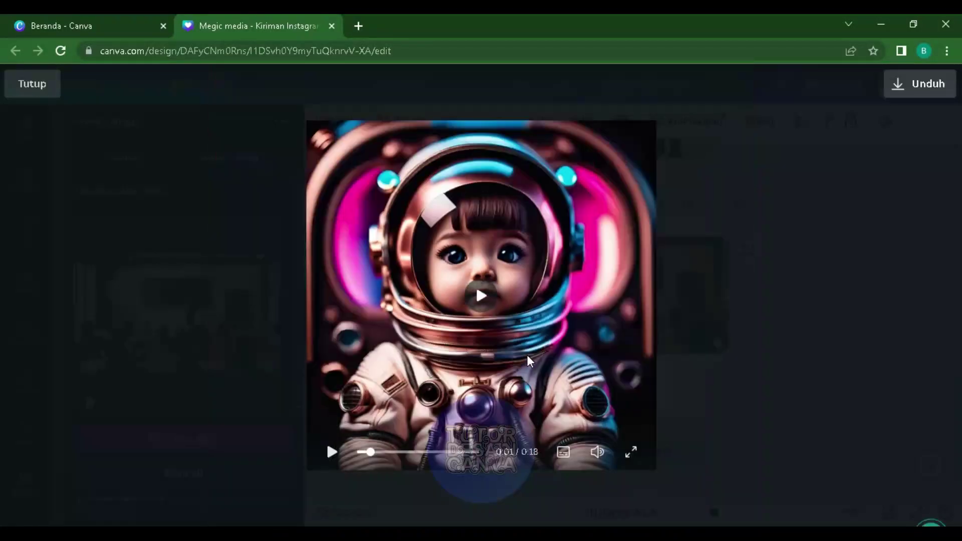
{"action": "left_click", "coordinate": [863, 340]}
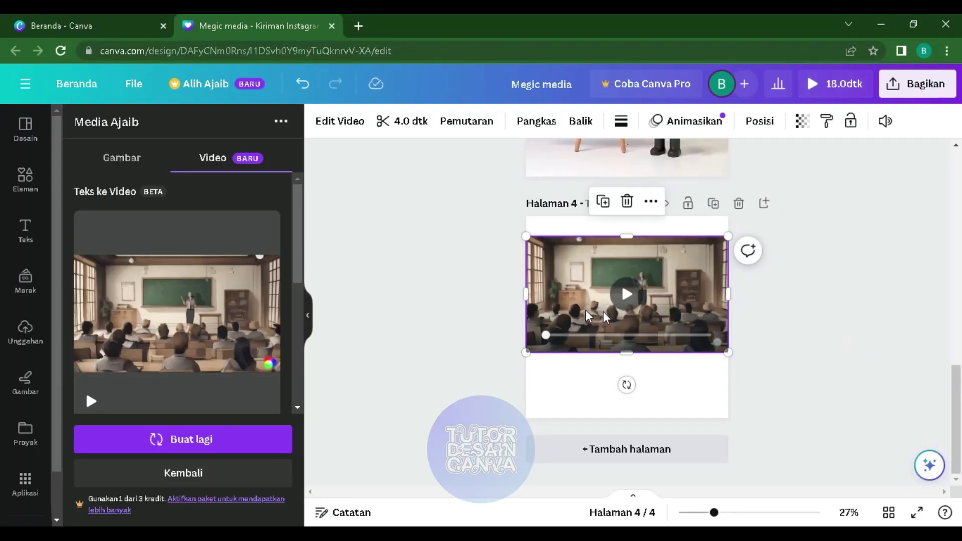
{"action": "left_click_drag", "start_coordinate": [592, 310], "coordinate": [591, 289]}
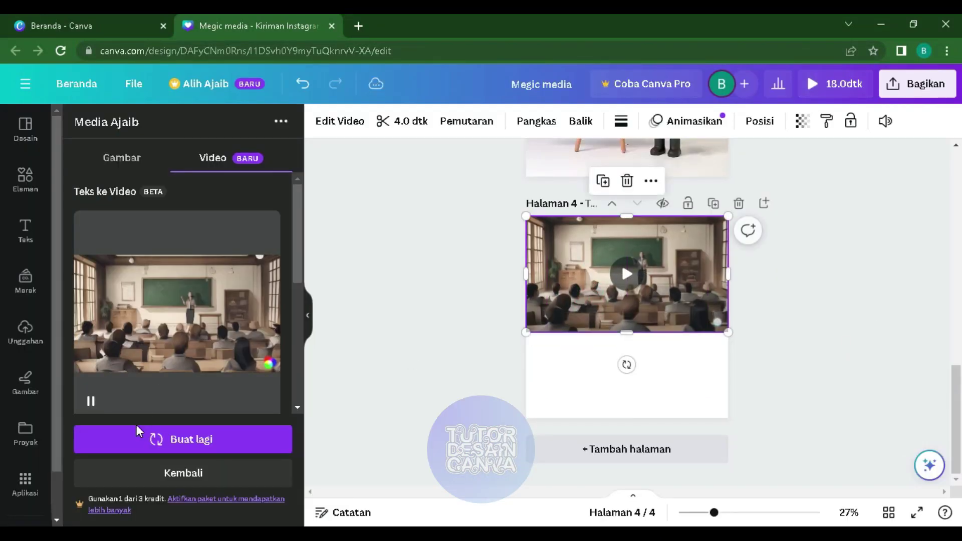
Compare the generated classroom video with its description and review the design pages from page 4 back to page 1.
{"action": "scroll", "coordinate": [209, 399], "scroll_direction": "down", "scroll_amount": 5}
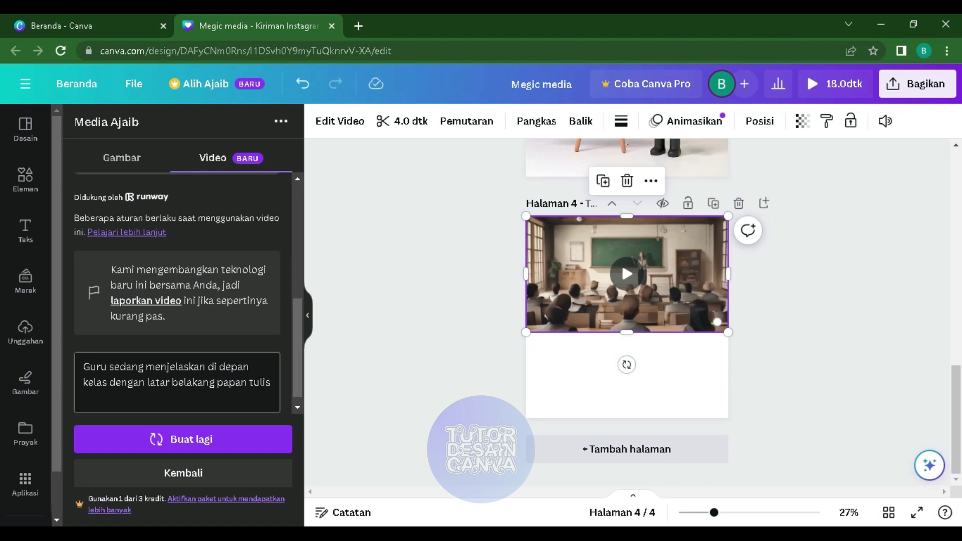
{"action": "scroll", "coordinate": [166, 386], "scroll_direction": "up", "scroll_amount": 5}
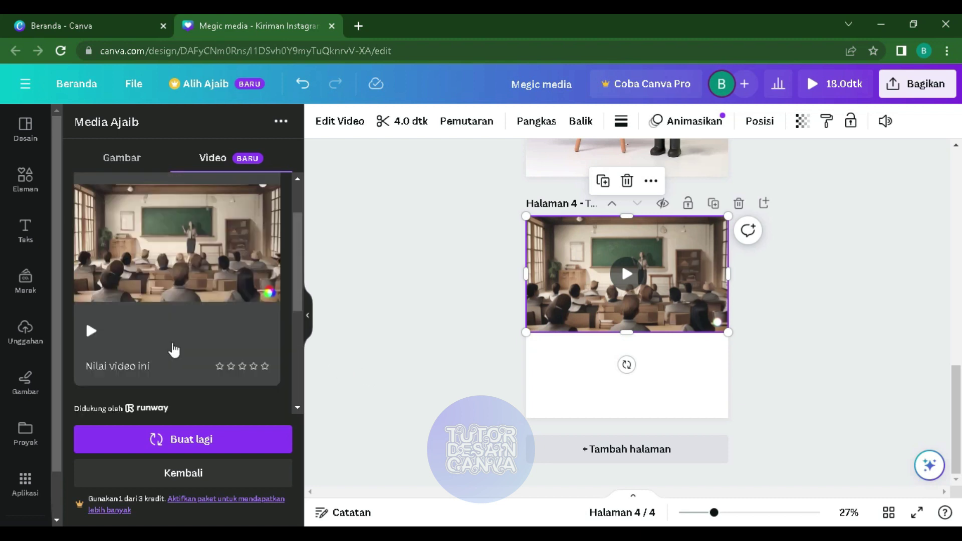
{"action": "scroll", "coordinate": [194, 274], "scroll_direction": "down", "scroll_amount": 5}
{"action": "scroll", "coordinate": [194, 275], "scroll_direction": "down", "scroll_amount": 1}
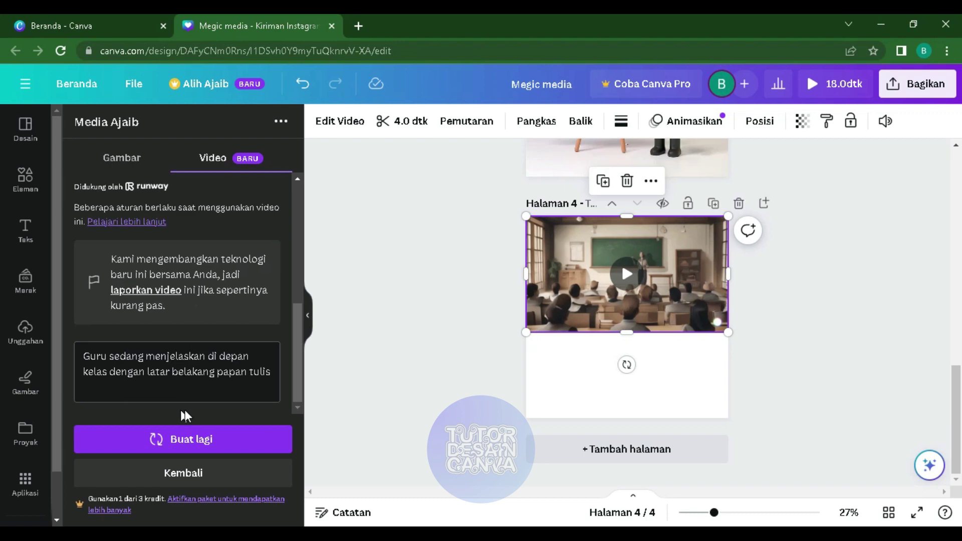
{"action": "scroll", "coordinate": [702, 365], "scroll_direction": "up", "scroll_amount": 15}
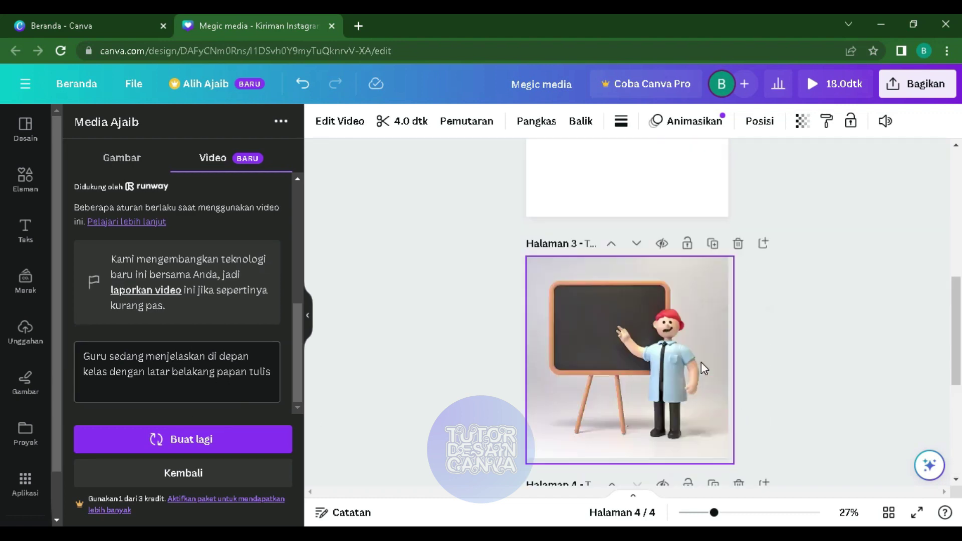
{"action": "scroll", "coordinate": [702, 362], "scroll_direction": "down", "scroll_amount": 15}
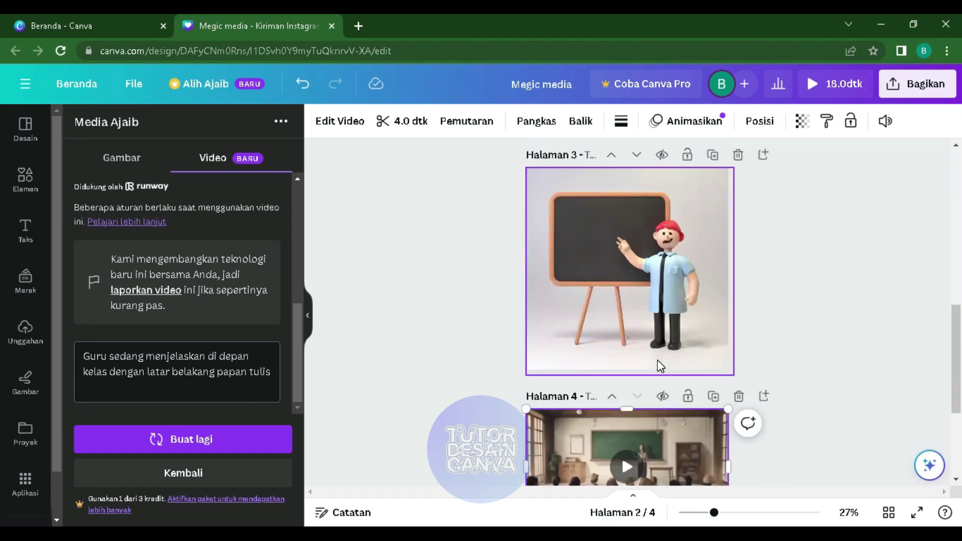
{"action": "scroll", "coordinate": [658, 361], "scroll_direction": "up", "scroll_amount": 15}
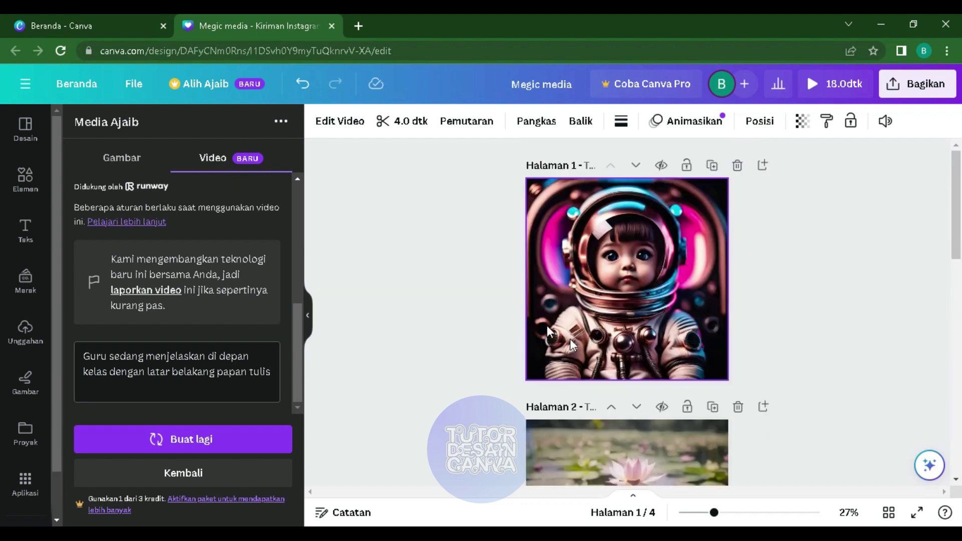
Look through the sharing and download options available for the design.
{"action": "left_click", "coordinate": [917, 84]}
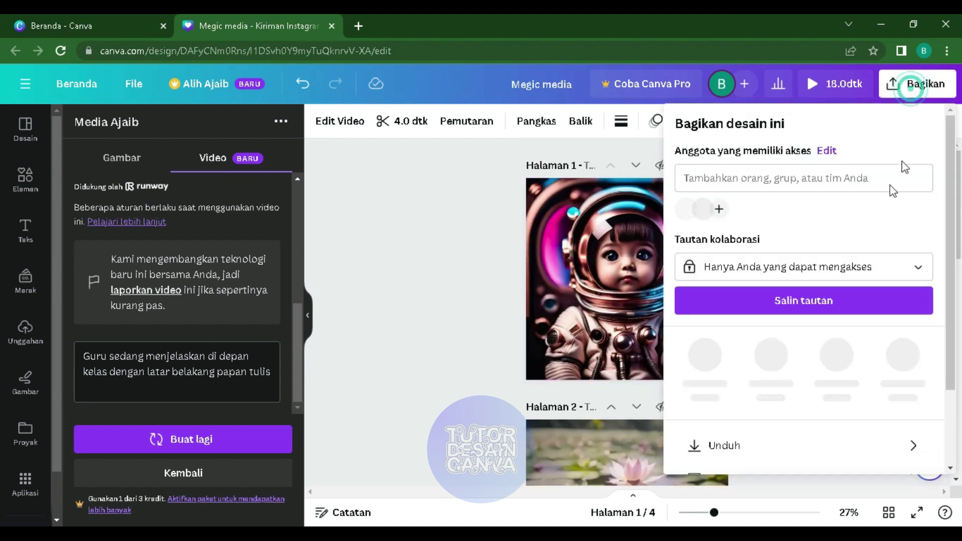
{"action": "scroll", "coordinate": [791, 381], "scroll_direction": "down", "scroll_amount": 2}
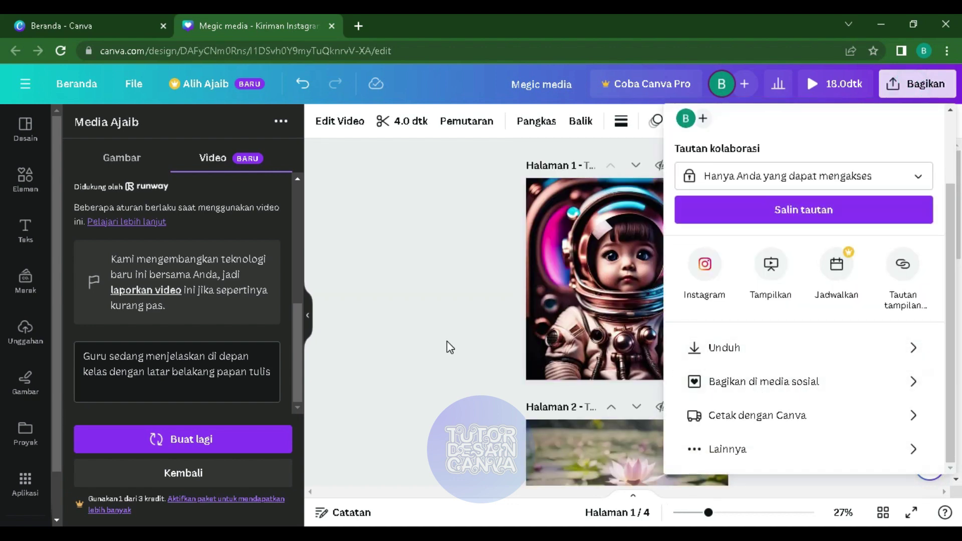
{"action": "left_click", "coordinate": [446, 342]}
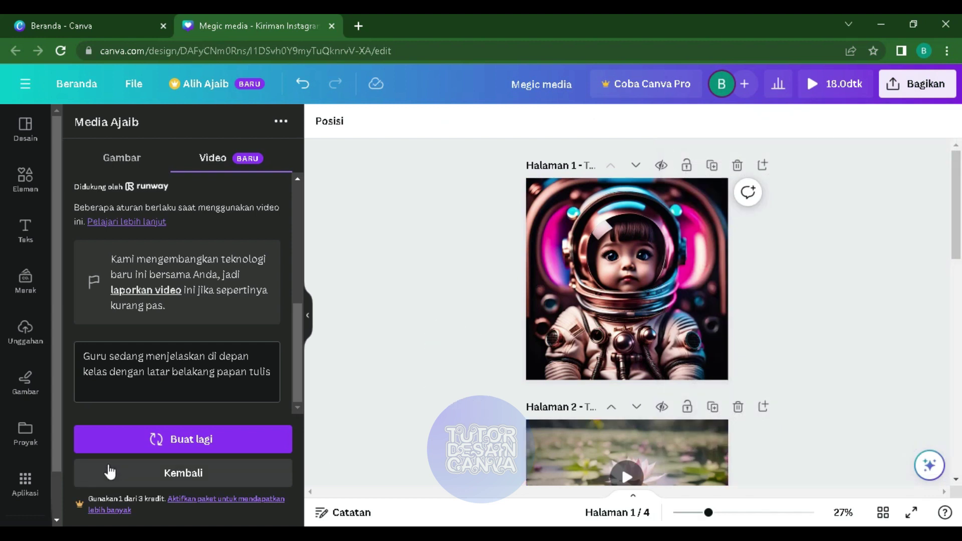
Review the video and image results in Media Ajaib and browse the full list of image styles.
{"action": "scroll", "coordinate": [233, 392], "scroll_direction": "up", "scroll_amount": 2}
{"action": "scroll", "coordinate": [234, 392], "scroll_direction": "up", "scroll_amount": 5}
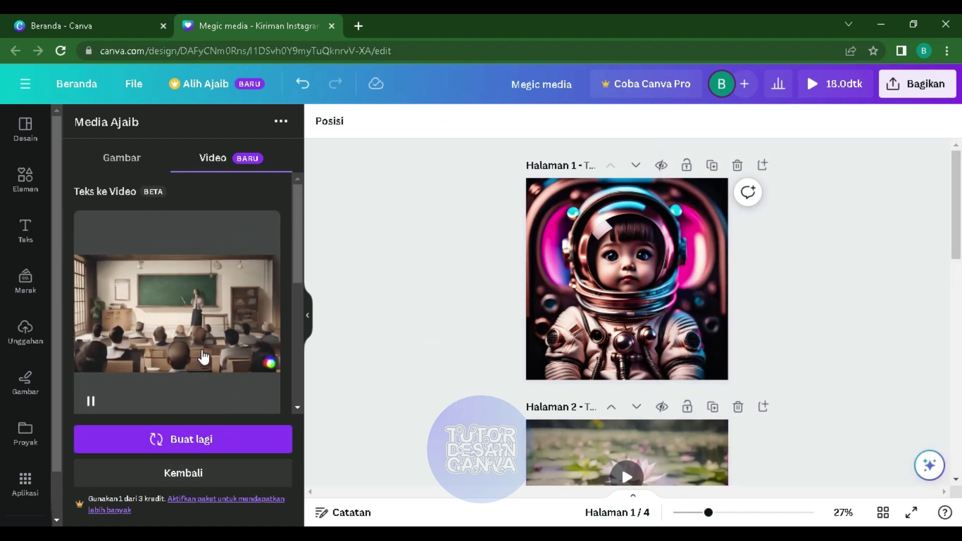
{"action": "left_click", "coordinate": [94, 147]}
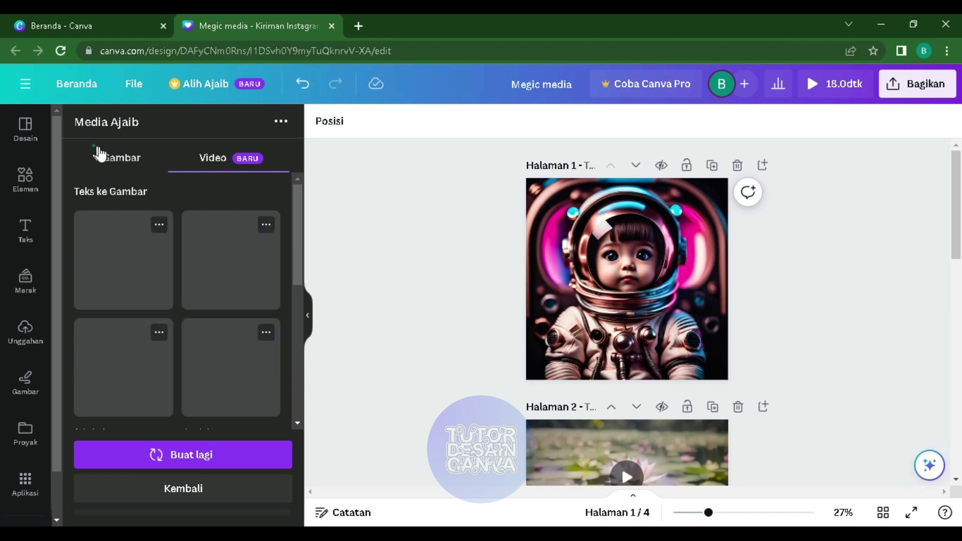
{"action": "scroll", "coordinate": [130, 280], "scroll_direction": "down", "scroll_amount": 3}
{"action": "scroll", "coordinate": [138, 291], "scroll_direction": "up", "scroll_amount": 3}
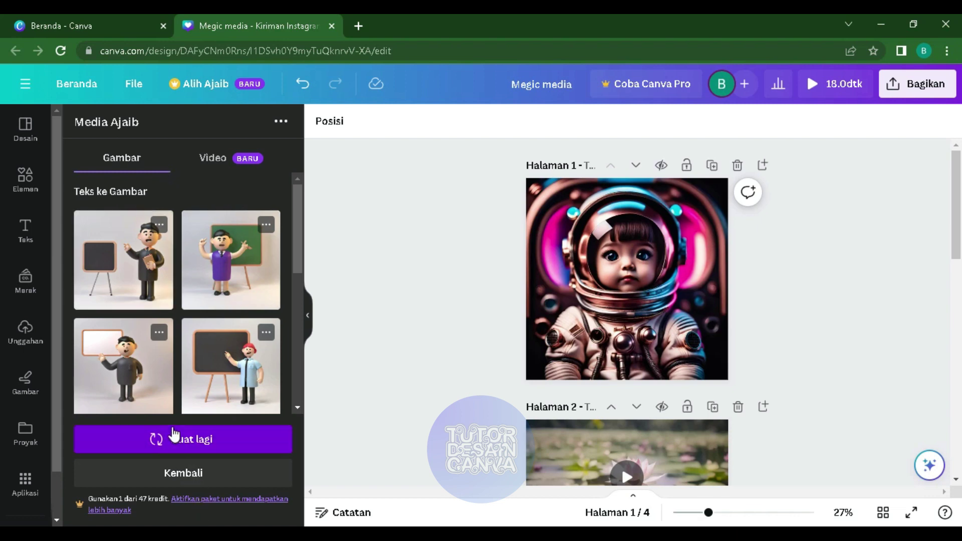
{"action": "scroll", "coordinate": [224, 314], "scroll_direction": "down", "scroll_amount": 7}
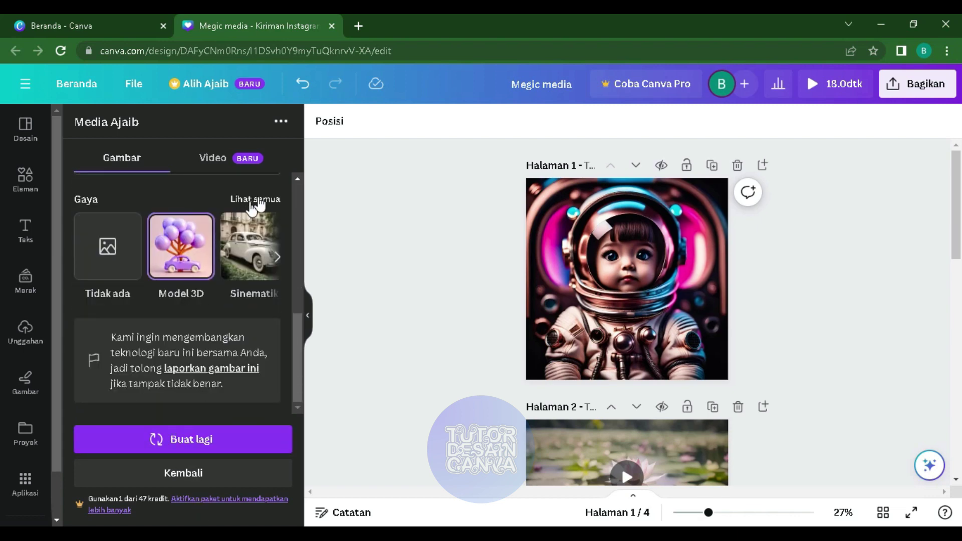
{"action": "left_click", "coordinate": [257, 199]}
{"action": "scroll", "coordinate": [183, 371], "scroll_direction": "down", "scroll_amount": 8}
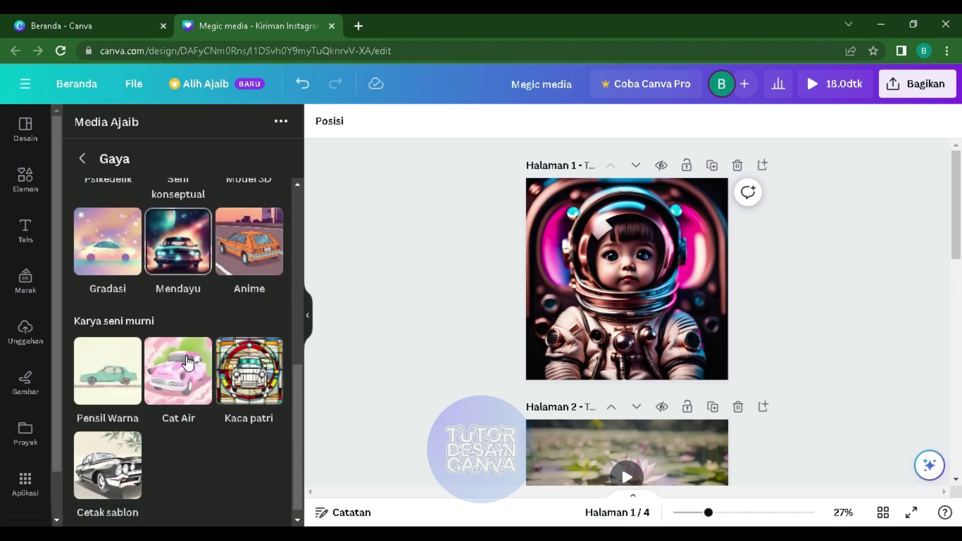
{"action": "left_click", "coordinate": [83, 158]}
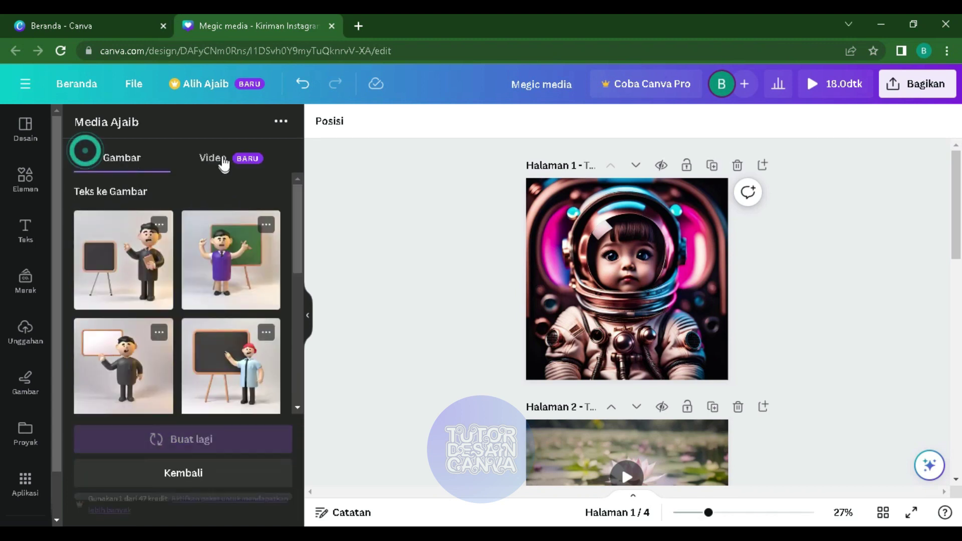
Examine the Teks ke Video result for the classroom scene together with its usage notes and description.
{"action": "left_click", "coordinate": [226, 159]}
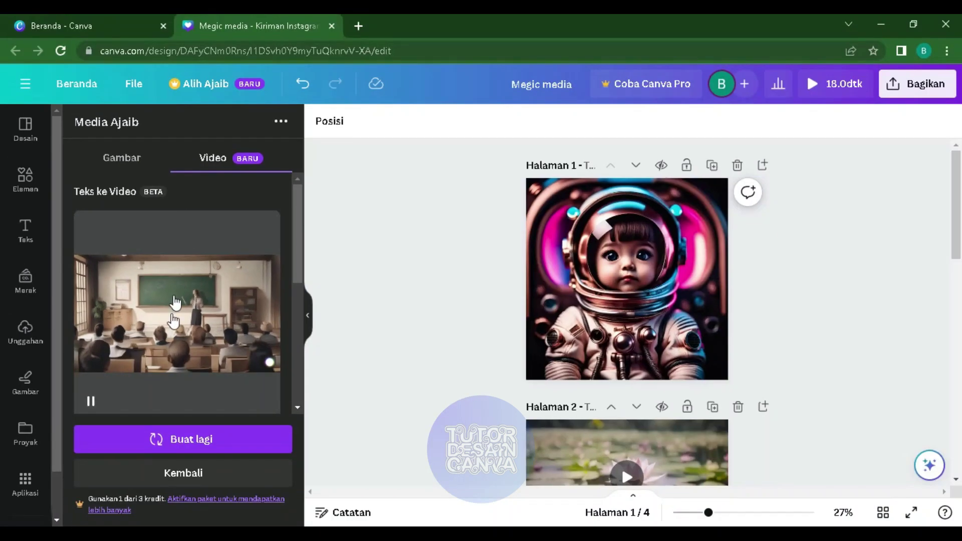
{"action": "scroll", "coordinate": [201, 306], "scroll_direction": "down", "scroll_amount": 5}
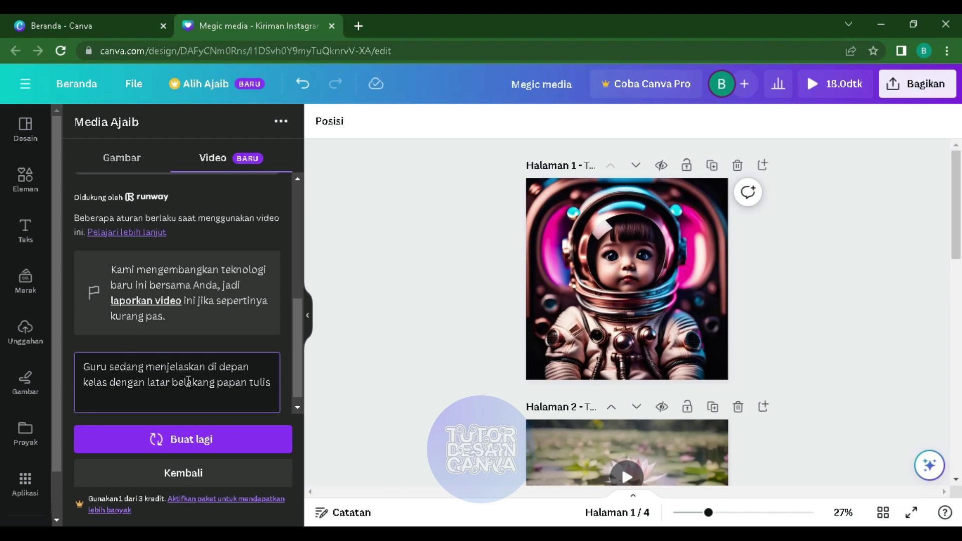
{"action": "scroll", "coordinate": [201, 321], "scroll_direction": "up", "scroll_amount": 5}
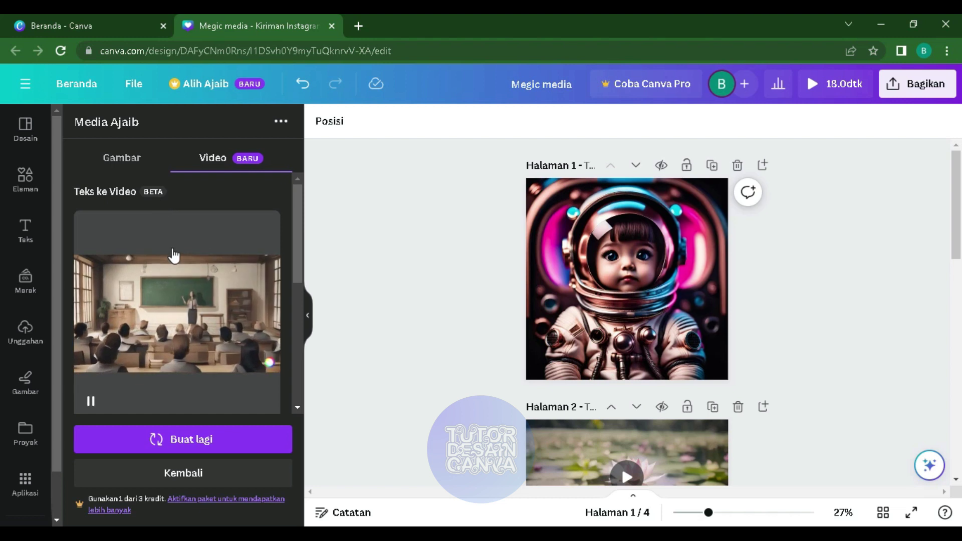
{"action": "scroll", "coordinate": [181, 299], "scroll_direction": "down", "scroll_amount": 3}
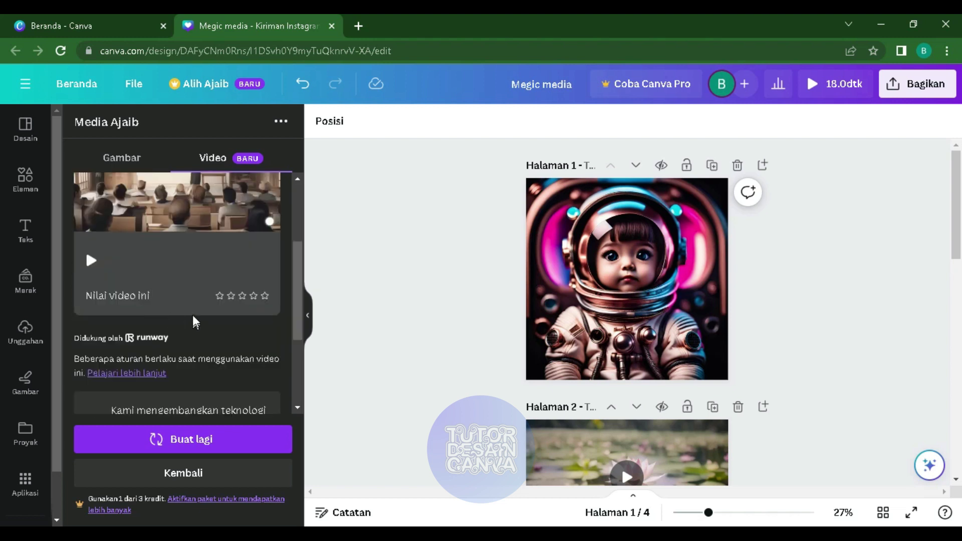
{"action": "scroll", "coordinate": [183, 296], "scroll_direction": "down", "scroll_amount": 2}
{"action": "scroll", "coordinate": [181, 302], "scroll_direction": "down", "scroll_amount": 2}
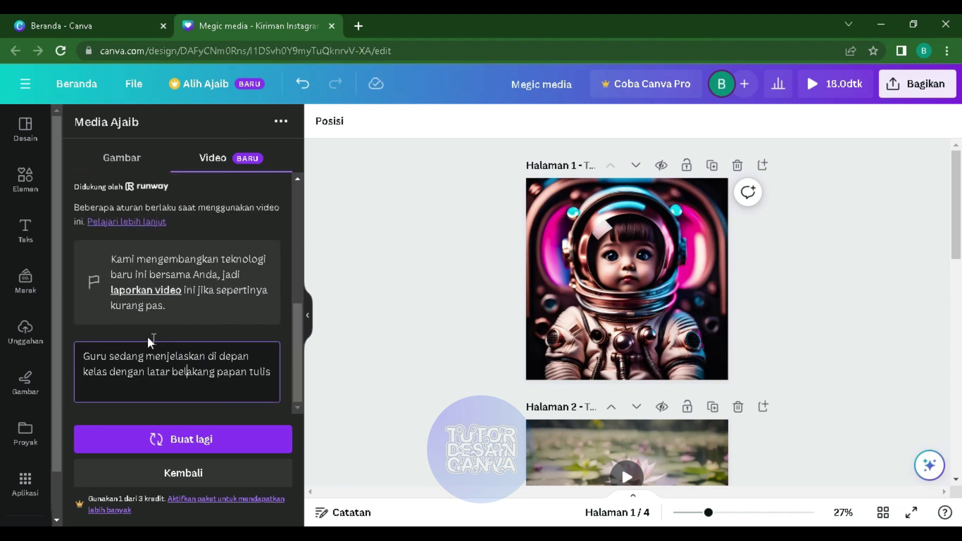
{"action": "scroll", "coordinate": [152, 231], "scroll_direction": "up", "scroll_amount": 2}
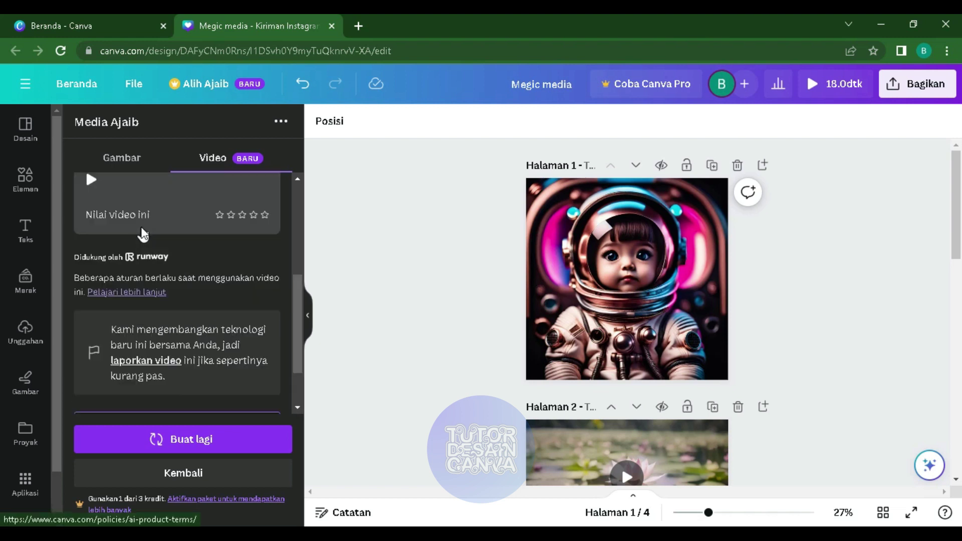
{"action": "scroll", "coordinate": [170, 251], "scroll_direction": "down", "scroll_amount": 2}
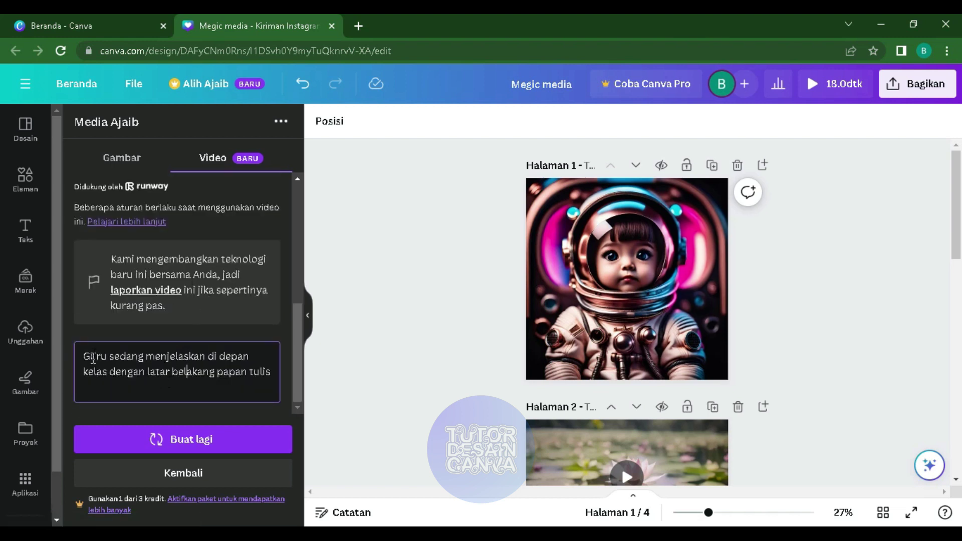
Check the Teks ke Gambar teacher results and their style options once more.
{"action": "left_click", "coordinate": [128, 167]}
{"action": "scroll", "coordinate": [167, 351], "scroll_direction": "down", "scroll_amount": 5}
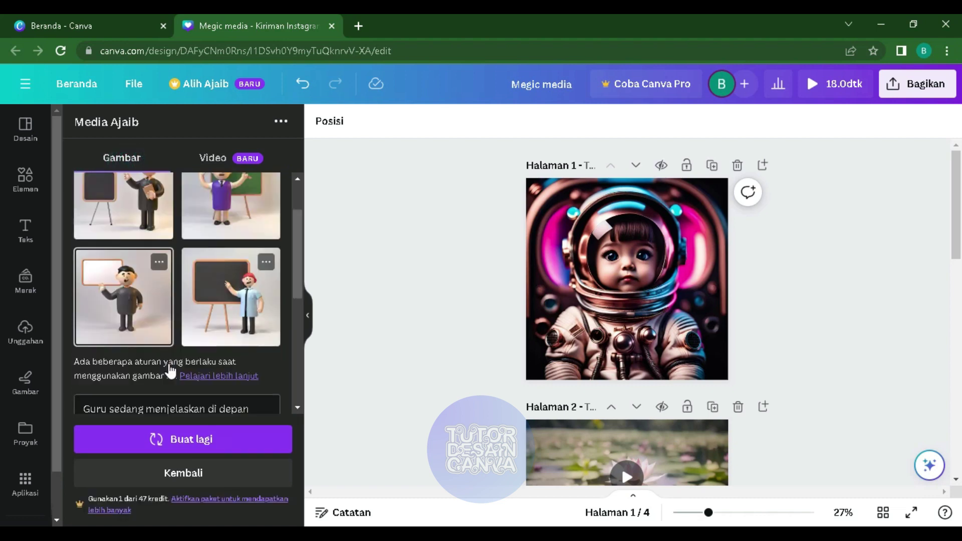
{"action": "scroll", "coordinate": [161, 378], "scroll_direction": "down", "scroll_amount": 4}
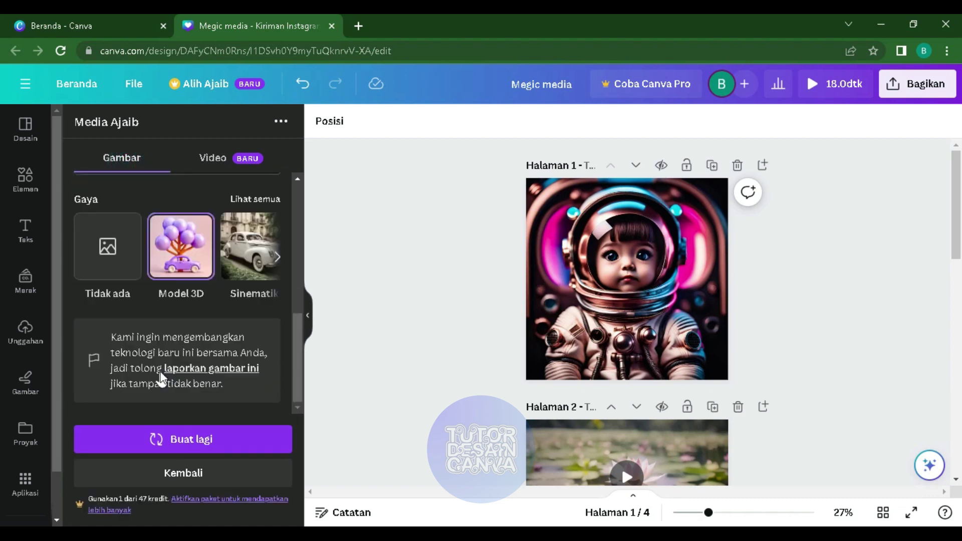
Compare the Teks ke Gambar teacher images with the Teks ke Video classroom result and its description.
{"action": "scroll", "coordinate": [162, 366], "scroll_direction": "up", "scroll_amount": 8}
{"action": "scroll", "coordinate": [162, 365], "scroll_direction": "up", "scroll_amount": 2}
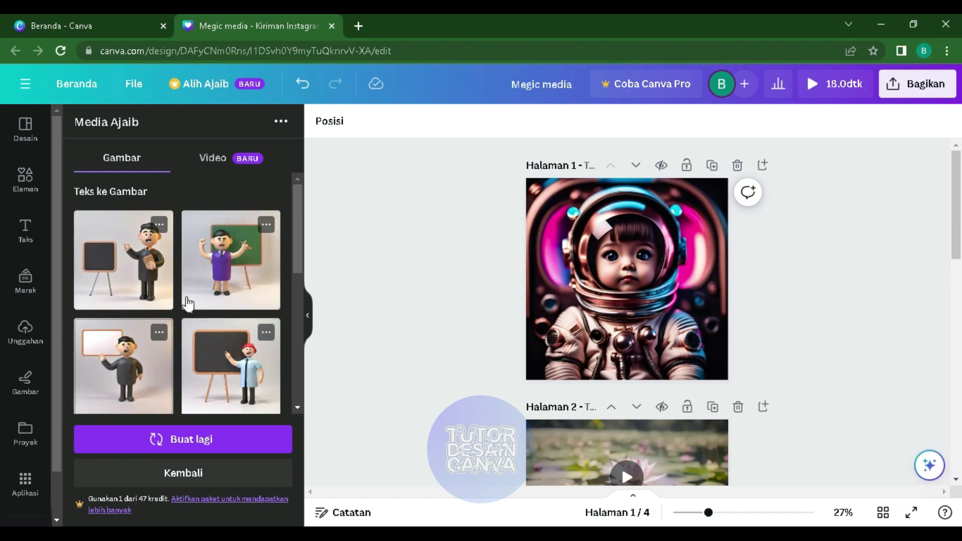
{"action": "left_click", "coordinate": [213, 157]}
{"action": "scroll", "coordinate": [211, 321], "scroll_direction": "down", "scroll_amount": 3}
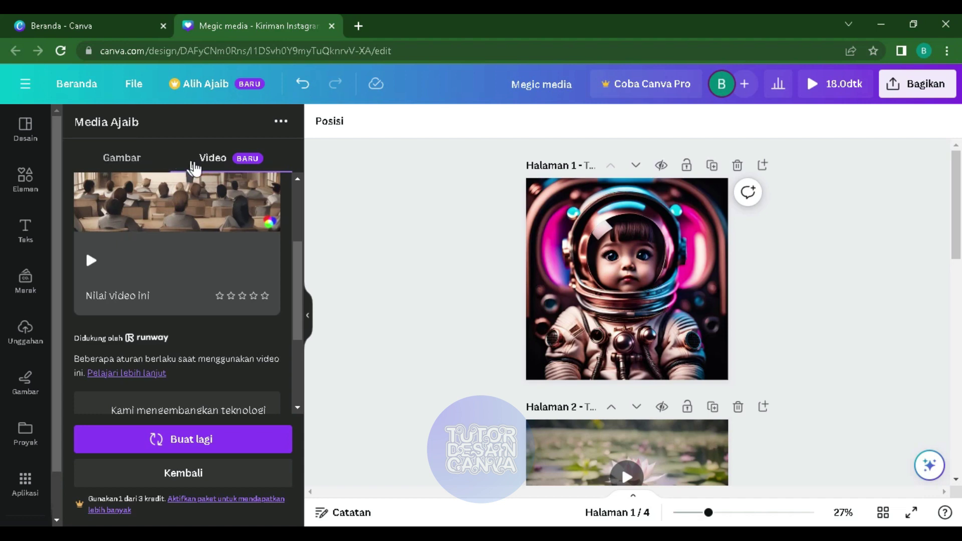
{"action": "scroll", "coordinate": [193, 347], "scroll_direction": "down", "scroll_amount": 3}
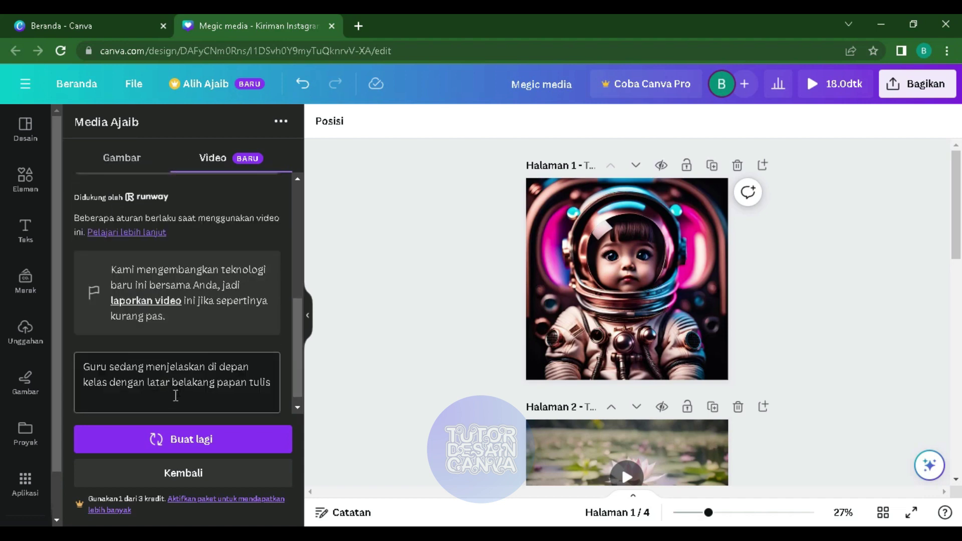
{"action": "scroll", "coordinate": [176, 401], "scroll_direction": "up", "scroll_amount": 6}
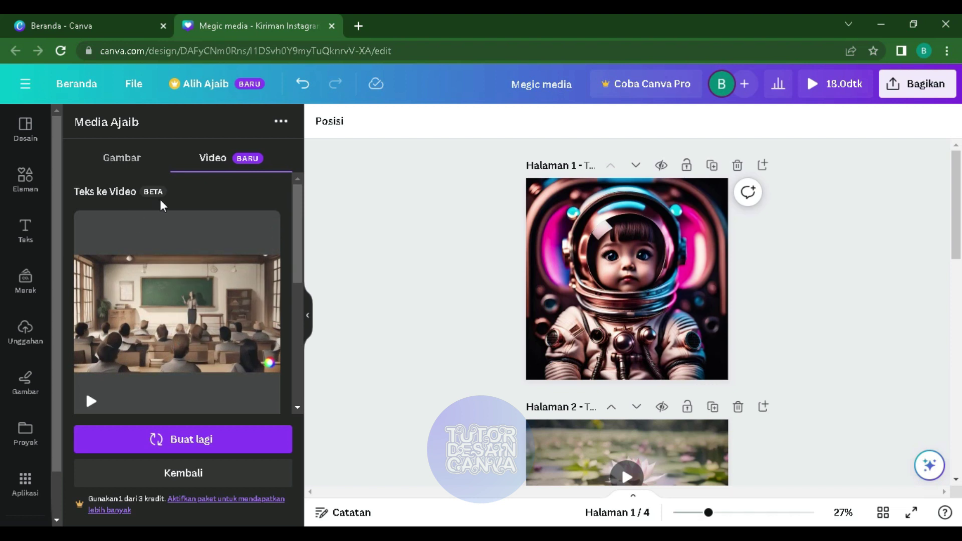
{"action": "scroll", "coordinate": [181, 310], "scroll_direction": "down", "scroll_amount": 3}
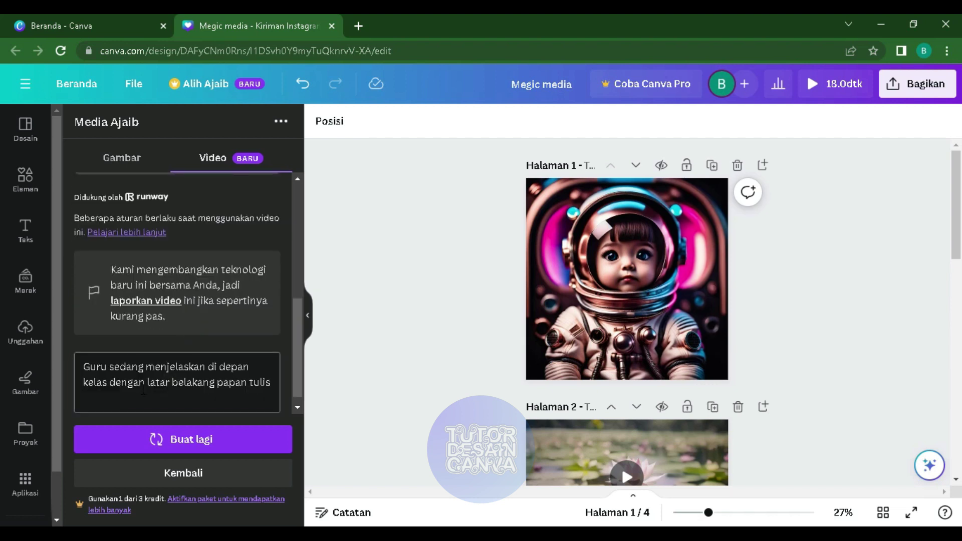
Switch to the Notepad prompt list and copy "mengajar siswa di laboratorium sains" from its second line.
{"action": "left_click", "coordinate": [249, 400]}
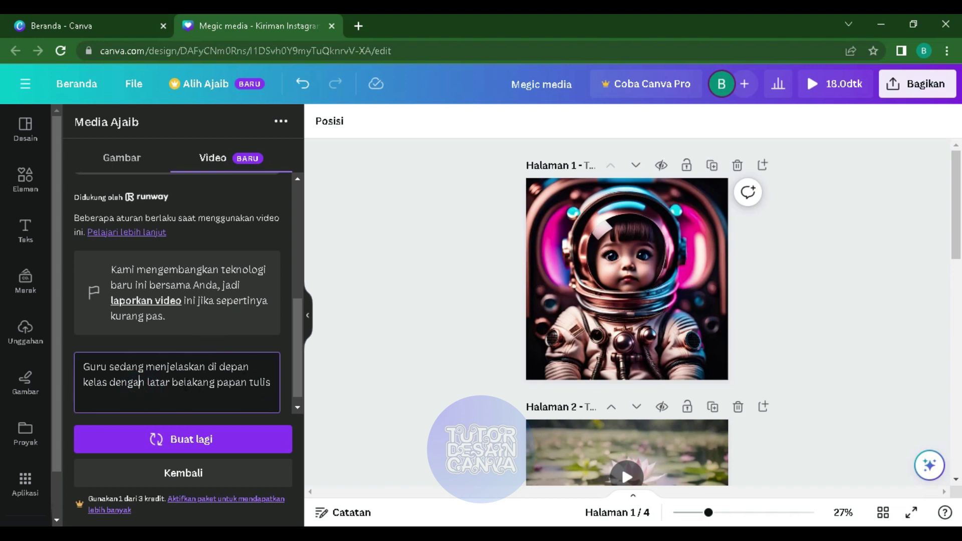
{"action": "left_click", "coordinate": [333, 471]}
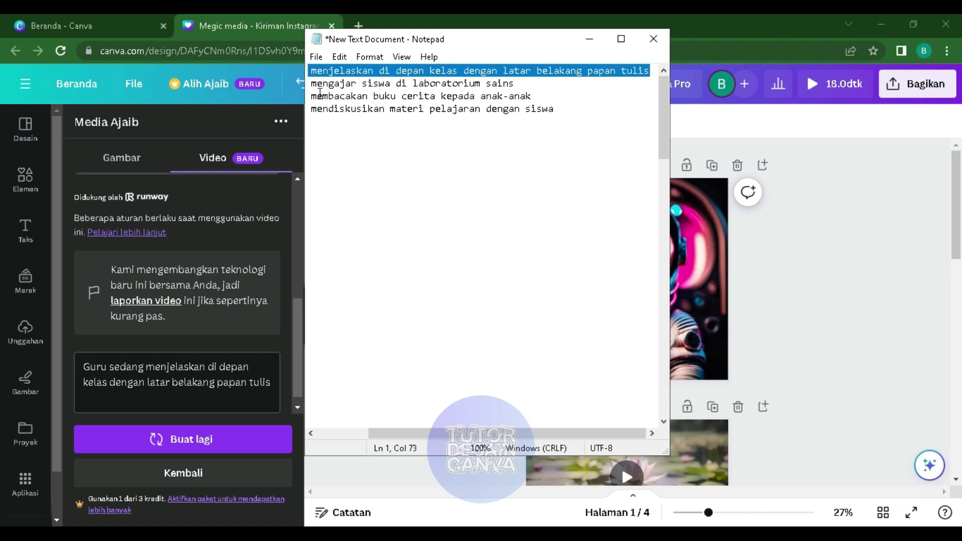
{"action": "left_click_drag", "start_coordinate": [313, 86], "coordinate": [528, 79]}
{"action": "key", "text": "ctrl+c"}
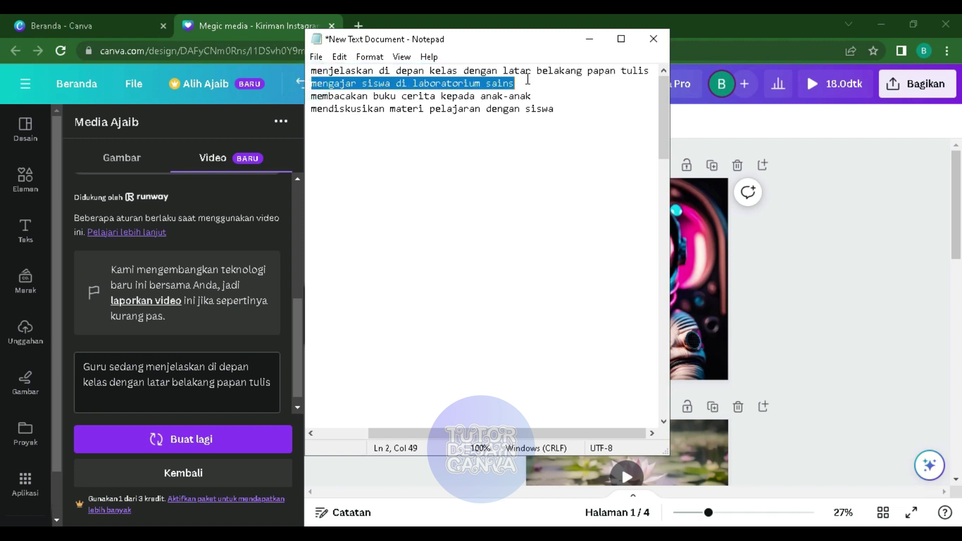
Replace the video description in Canva with "mengajar siswa di laboratorium sains" and generate a new video.
{"action": "left_click", "coordinate": [183, 373]}
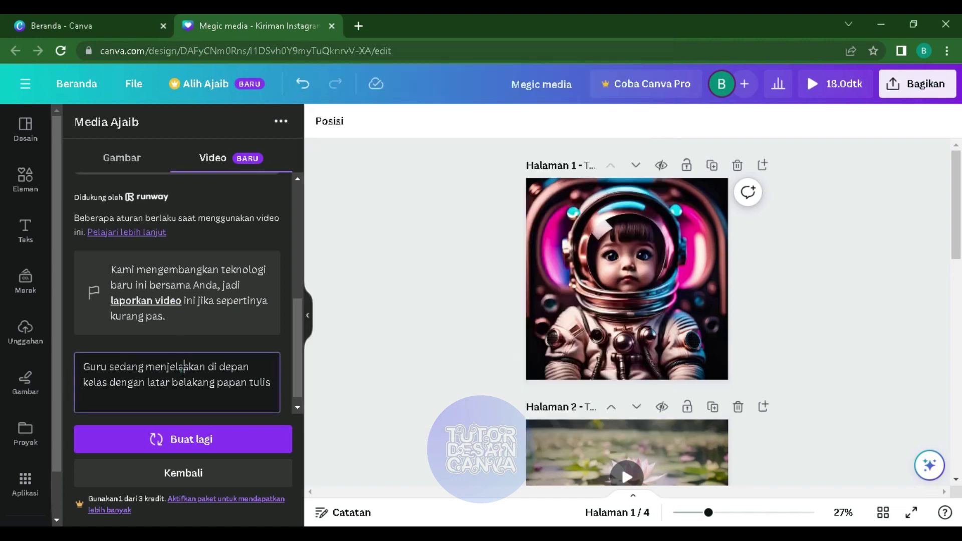
{"action": "key", "text": "ctrl+a"}
{"action": "key", "text": "ctrl+v"}
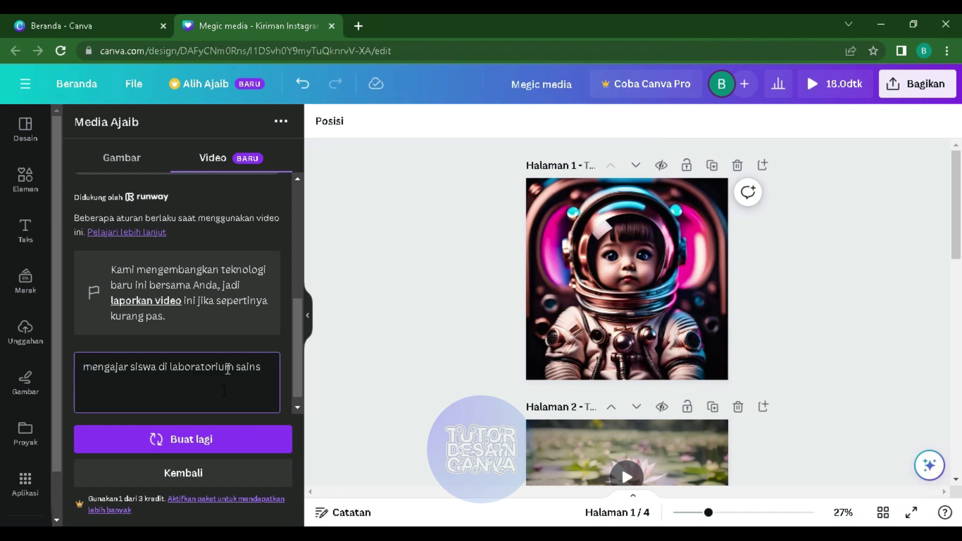
{"action": "scroll", "coordinate": [230, 269], "scroll_direction": "up", "scroll_amount": 5}
{"action": "scroll", "coordinate": [230, 268], "scroll_direction": "down", "scroll_amount": 5}
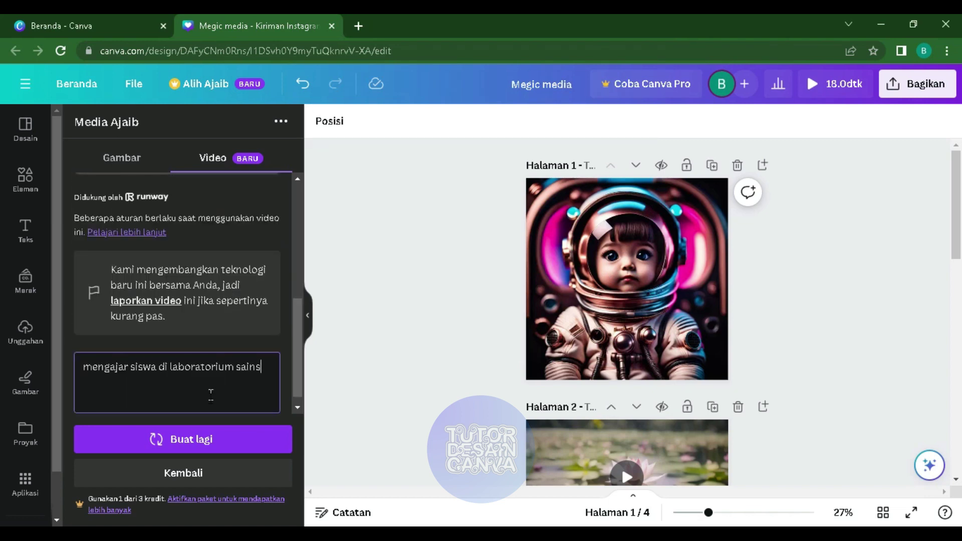
{"action": "left_click", "coordinate": [210, 443]}
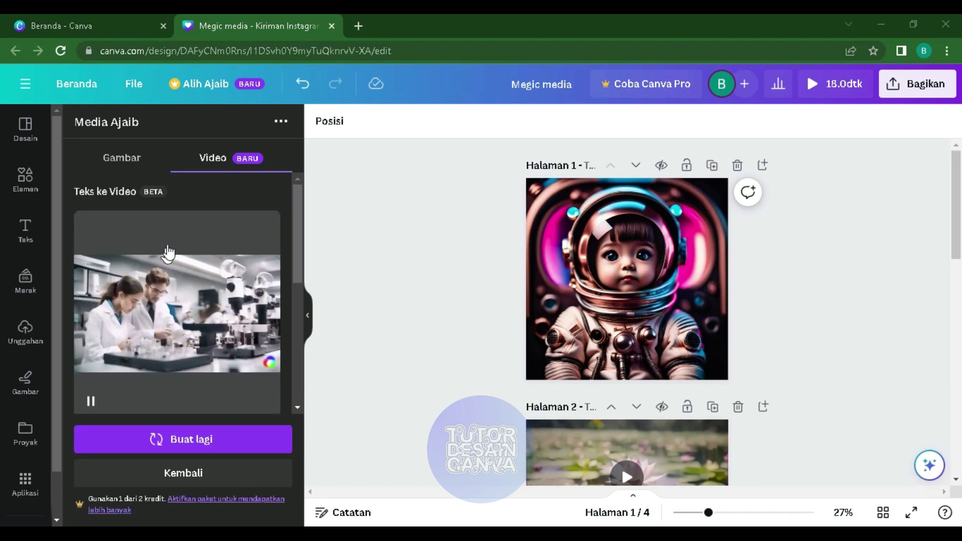
Review the laboratory video, then copy the full prompt "Guru sedang mendiskusikan materi pelajaran dengan siswa" from the Notepad list.
{"action": "scroll", "coordinate": [189, 244], "scroll_direction": "down", "scroll_amount": 2}
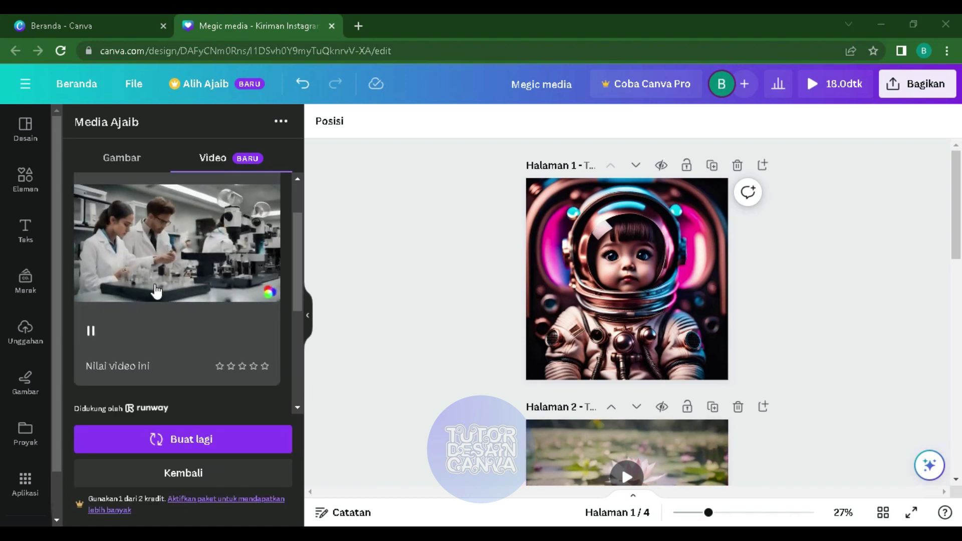
{"action": "scroll", "coordinate": [200, 366], "scroll_direction": "down", "scroll_amount": 2}
{"action": "scroll", "coordinate": [200, 361], "scroll_direction": "down", "scroll_amount": 3}
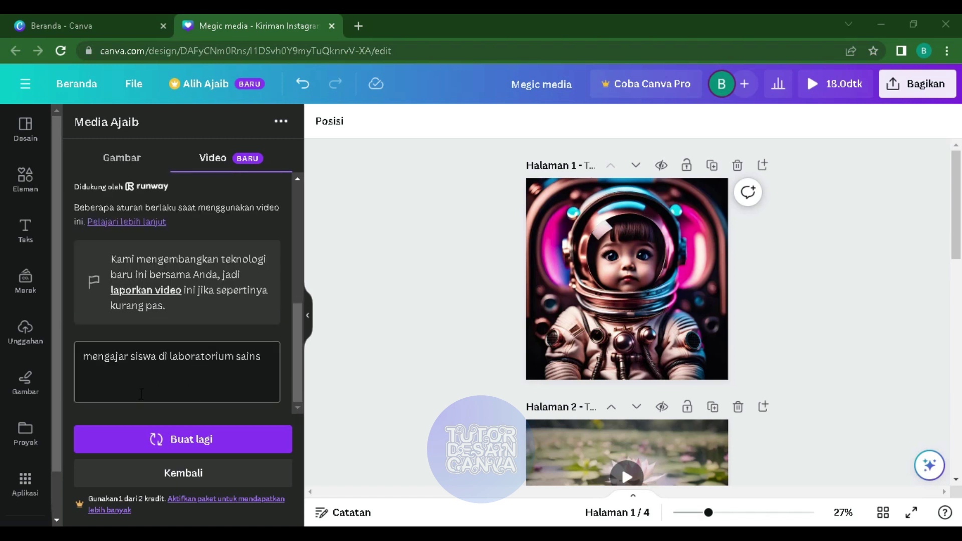
{"action": "key", "text": "alt+Tab"}
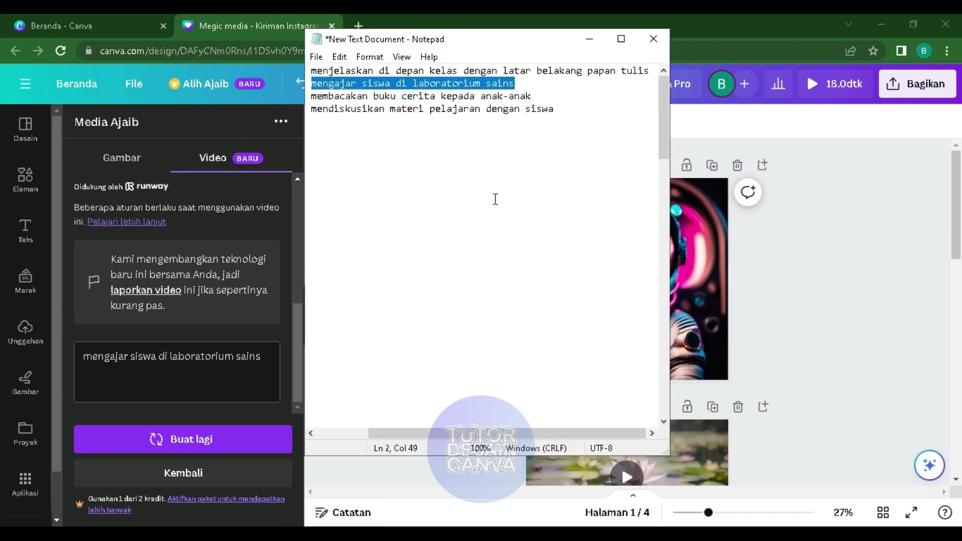
{"action": "left_click_drag", "start_coordinate": [556, 108], "coordinate": [310, 110]}
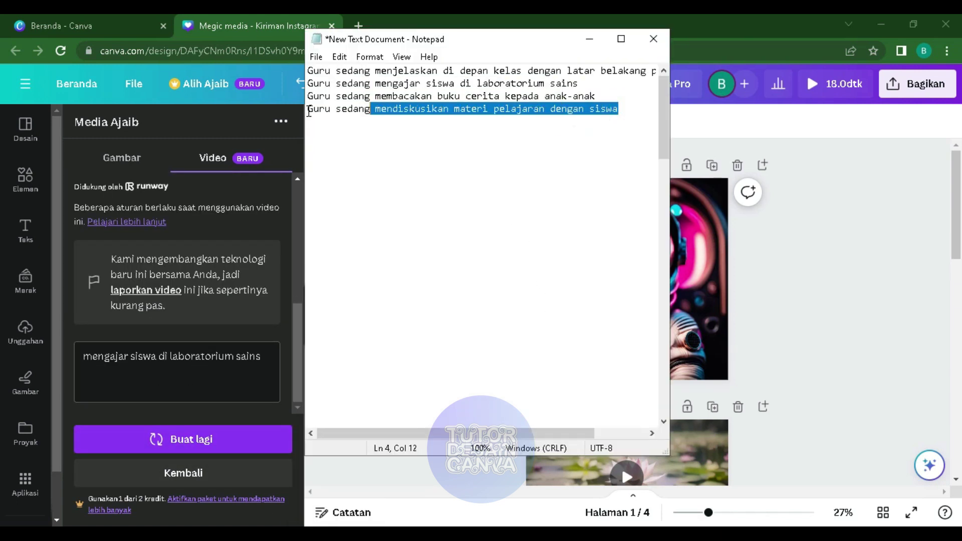
{"action": "left_click", "coordinate": [587, 127]}
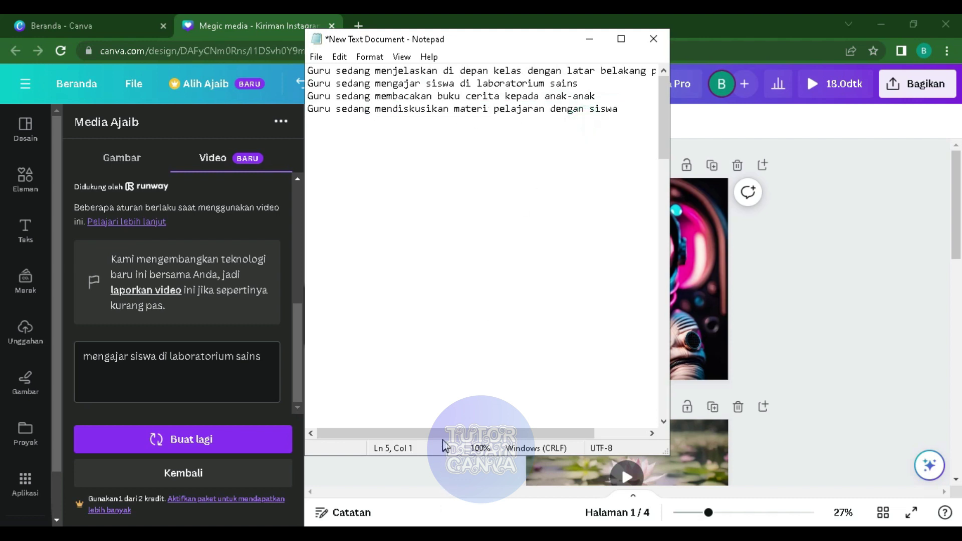
{"action": "left_click", "coordinate": [623, 117]}
{"action": "left_click_drag", "start_coordinate": [628, 110], "coordinate": [377, 109]}
{"action": "left_click", "coordinate": [334, 119]}
{"action": "left_click_drag", "start_coordinate": [308, 119], "coordinate": [621, 108]}
{"action": "key", "text": "ctrl+c"}
{"action": "left_click", "coordinate": [311, 110]}
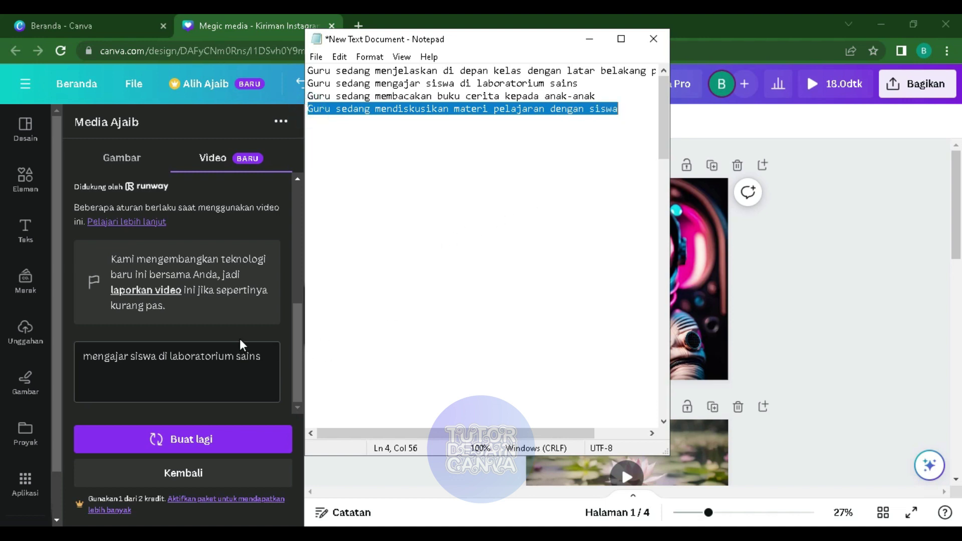
Replace the video description in Canva with "Guru sedang mendiskusikan materi pelajaran dengan siswa" and generate another video.
{"action": "left_click", "coordinate": [163, 364]}
{"action": "triple_click", "coordinate": [159, 368]}
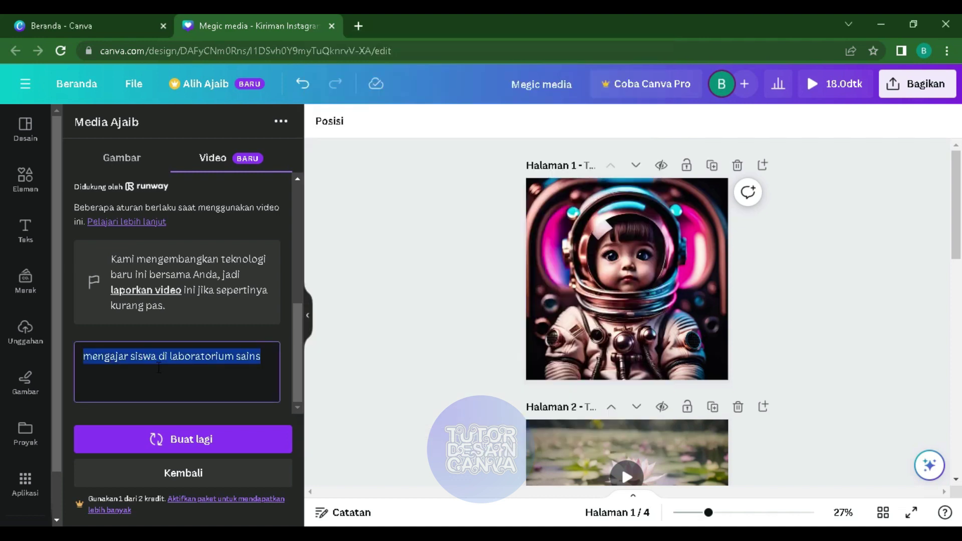
{"action": "key", "text": "ctrl+v"}
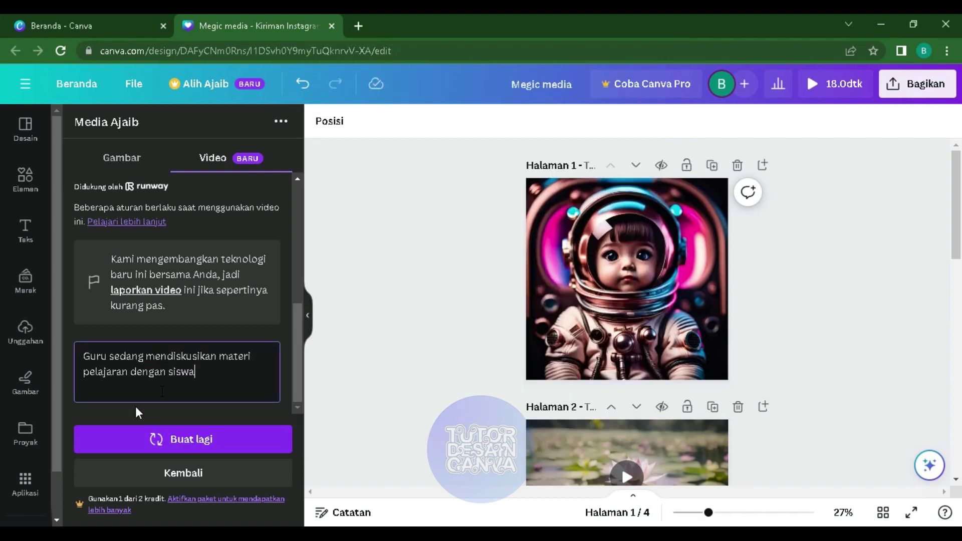
{"action": "left_click", "coordinate": [167, 447]}
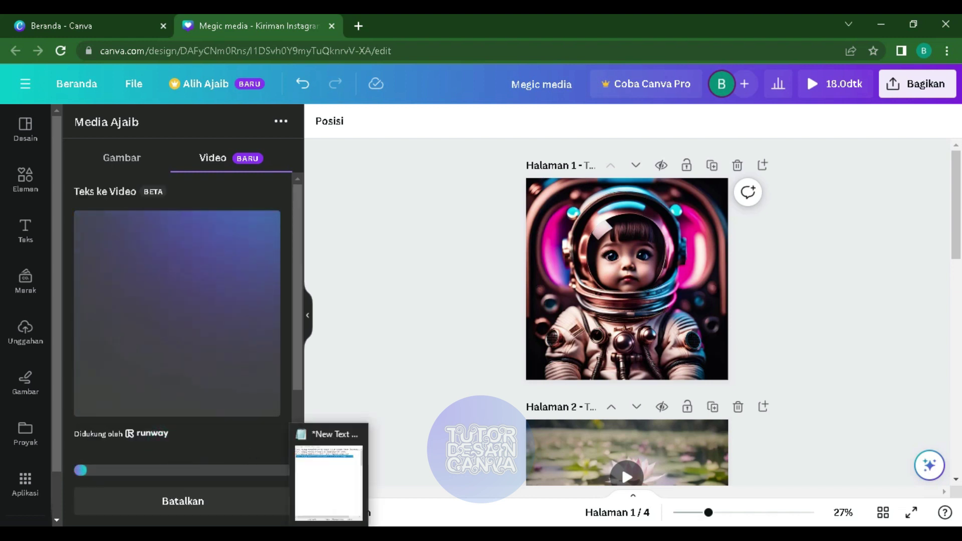
{"action": "left_click", "coordinate": [332, 471]}
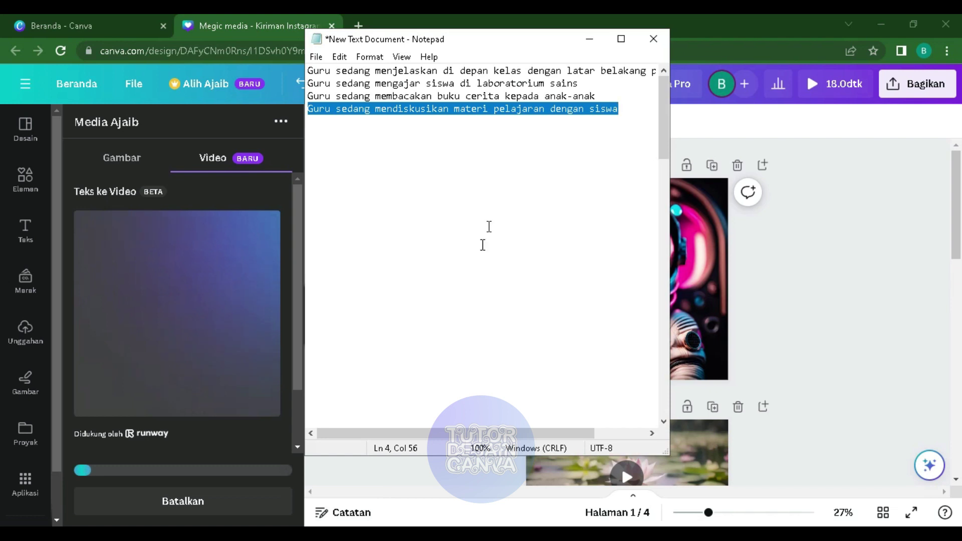
{"action": "left_click", "coordinate": [589, 39]}
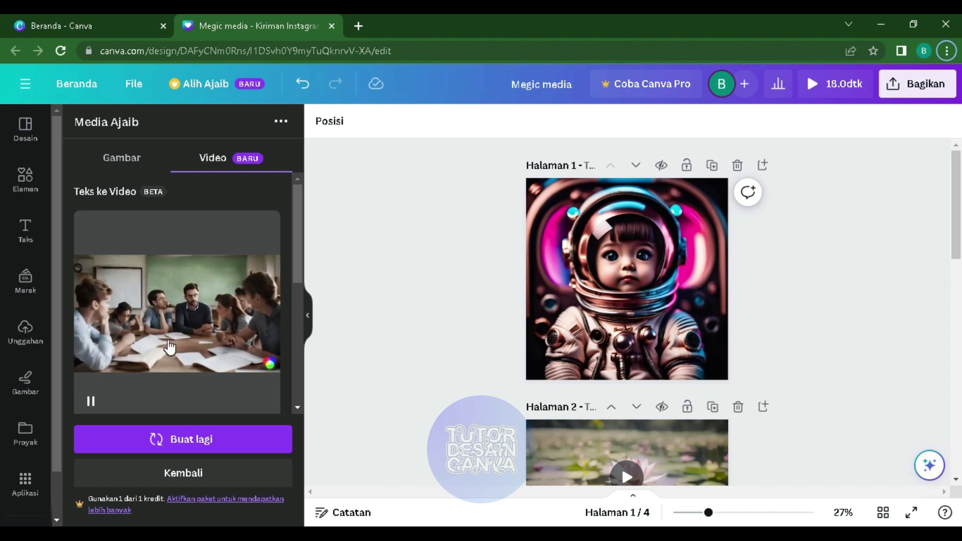
Examine the generated video of the teacher's discussion with students against its description and usage notes.
{"action": "scroll", "coordinate": [181, 339], "scroll_direction": "down", "scroll_amount": 2}
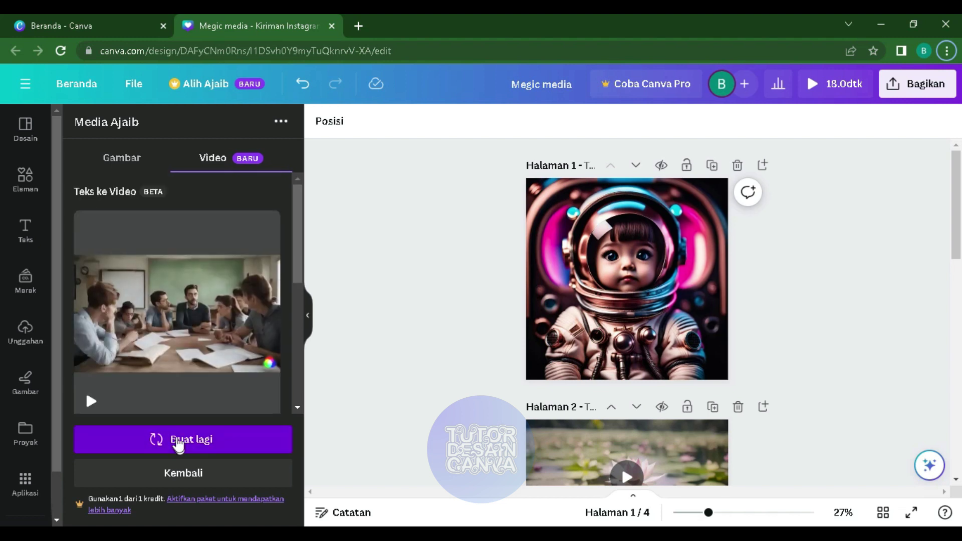
{"action": "scroll", "coordinate": [192, 375], "scroll_direction": "down", "scroll_amount": 4}
{"action": "scroll", "coordinate": [168, 401], "scroll_direction": "down", "scroll_amount": 2}
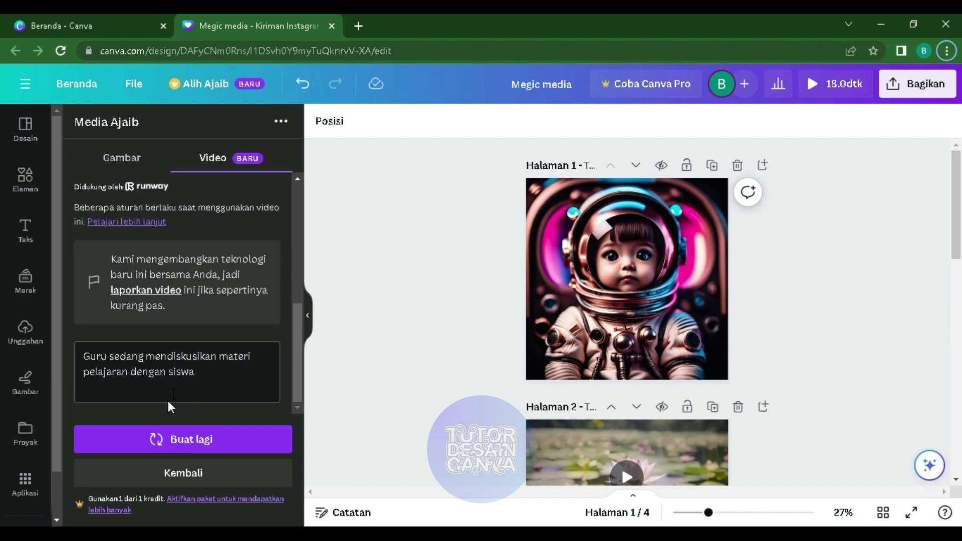
{"action": "scroll", "coordinate": [195, 382], "scroll_direction": "up", "scroll_amount": 6}
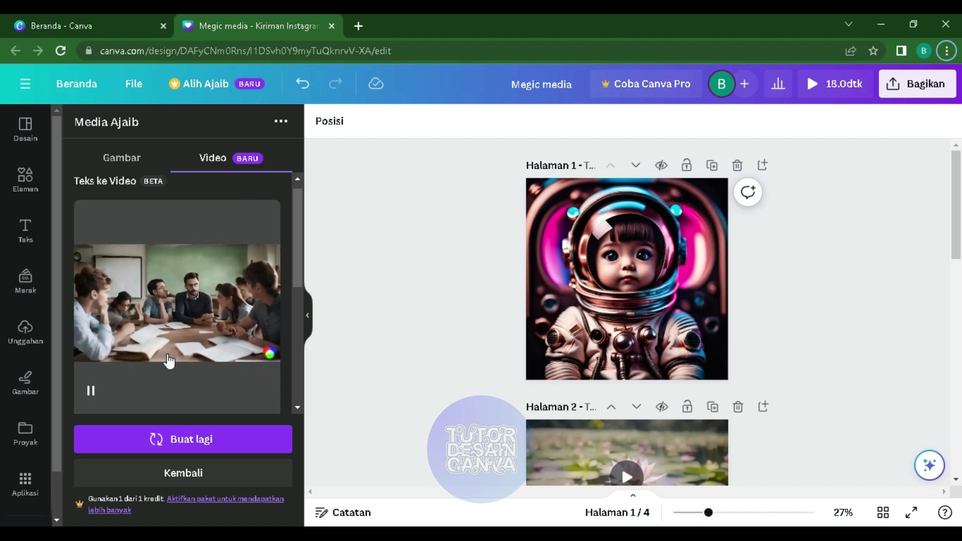
{"action": "scroll", "coordinate": [176, 366], "scroll_direction": "down", "scroll_amount": 5}
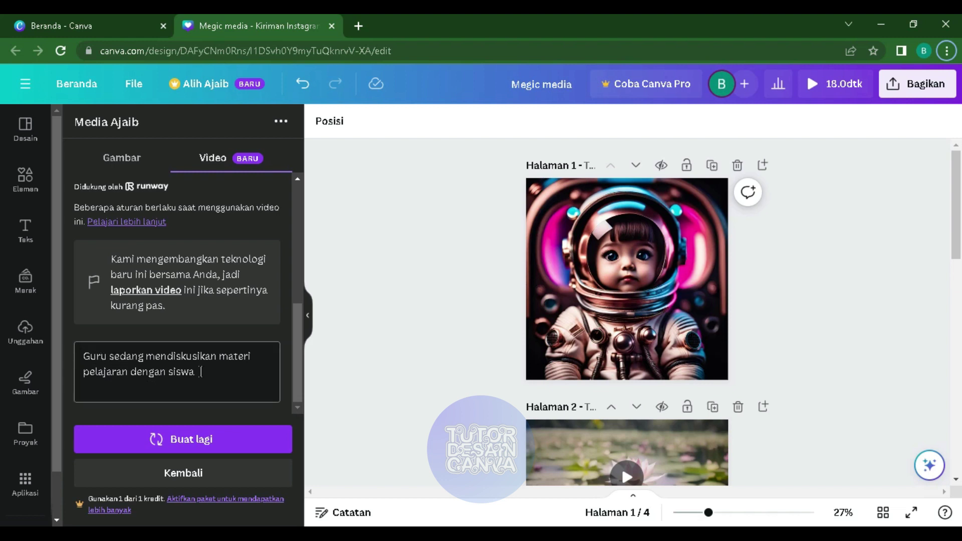
{"action": "left_click", "coordinate": [219, 370]}
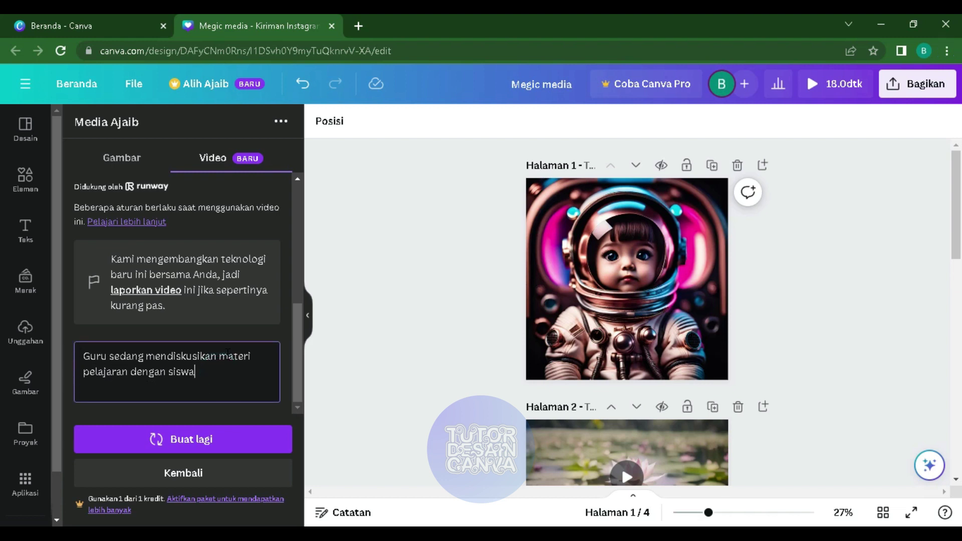
{"action": "scroll", "coordinate": [226, 320], "scroll_direction": "up", "scroll_amount": 5}
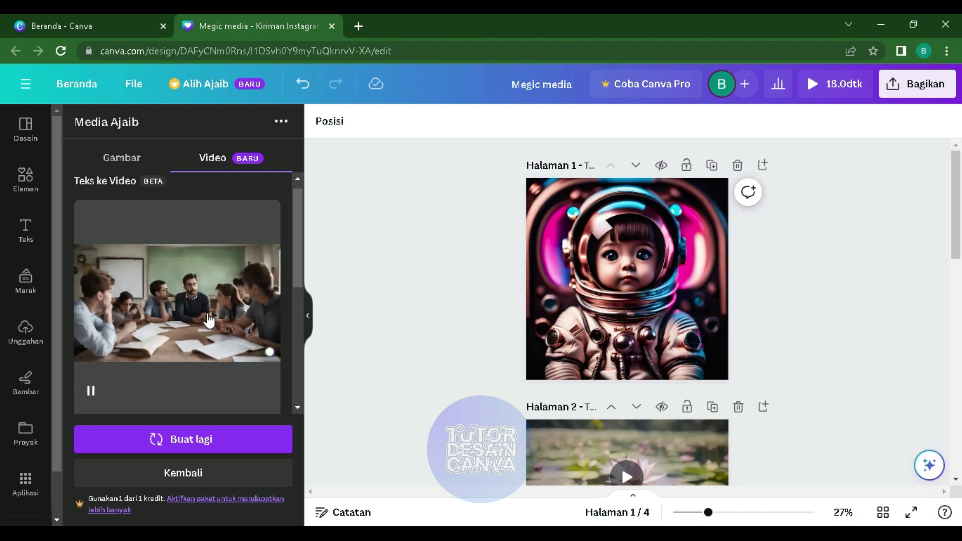
{"action": "scroll", "coordinate": [191, 317], "scroll_direction": "down", "scroll_amount": 2}
{"action": "scroll", "coordinate": [208, 319], "scroll_direction": "up", "scroll_amount": 2}
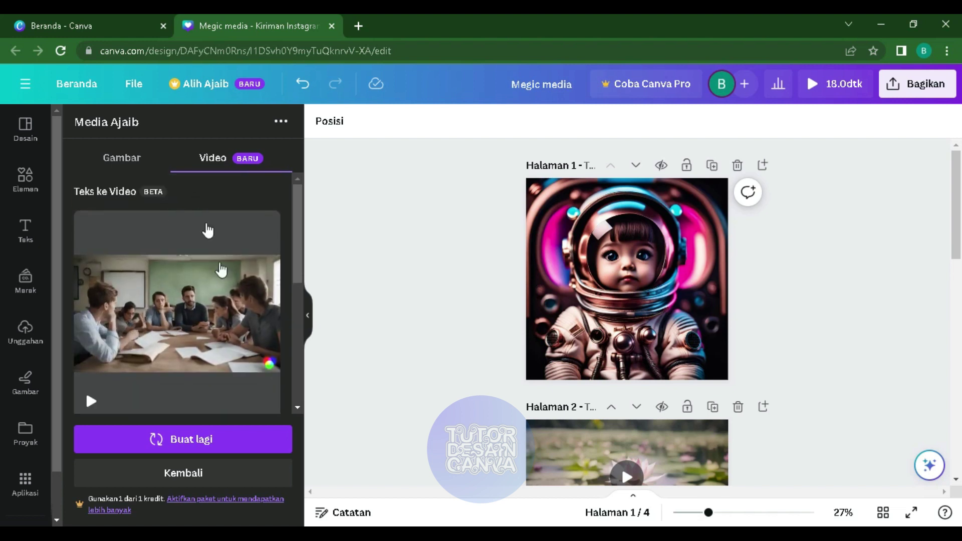
{"action": "scroll", "coordinate": [239, 328], "scroll_direction": "down", "scroll_amount": 3}
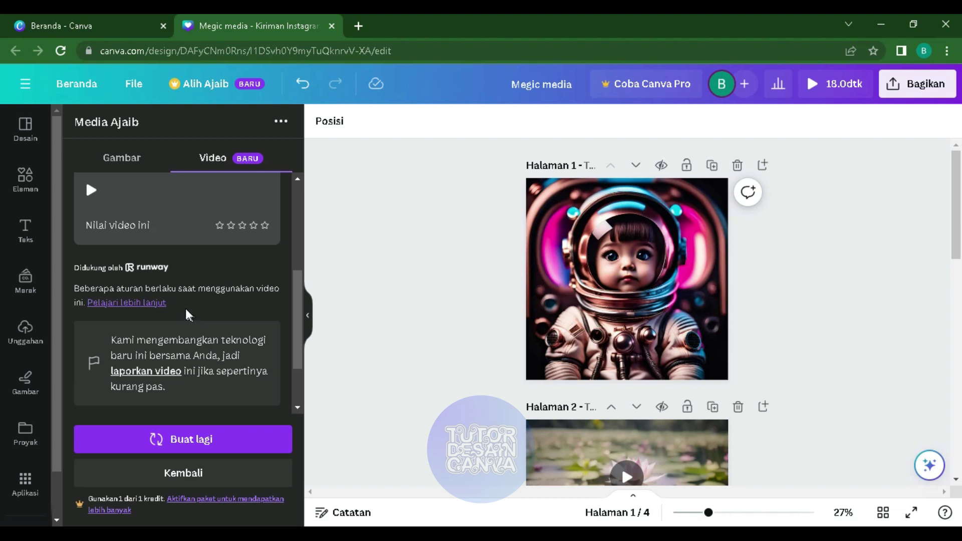
{"action": "scroll", "coordinate": [176, 306], "scroll_direction": "up", "scroll_amount": 2}
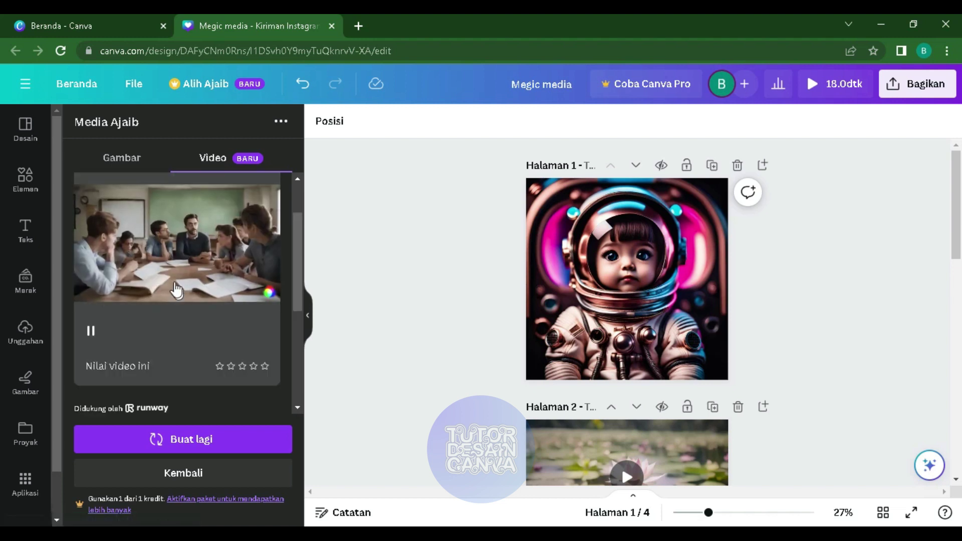
Reread the prompt "Guru sedang mendiskusikan materi pelajaran dengan siswa" and compare it with the generated classroom discussion video.
{"action": "scroll", "coordinate": [205, 358], "scroll_direction": "down", "scroll_amount": 4}
{"action": "left_click", "coordinate": [171, 391]}
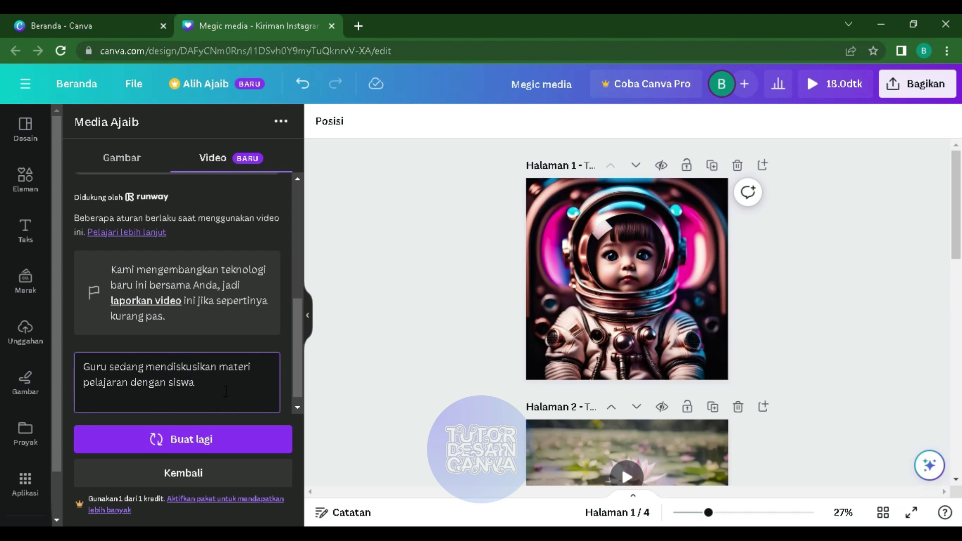
{"action": "scroll", "coordinate": [183, 391], "scroll_direction": "up", "scroll_amount": 2}
{"action": "scroll", "coordinate": [181, 388], "scroll_direction": "down", "scroll_amount": 2}
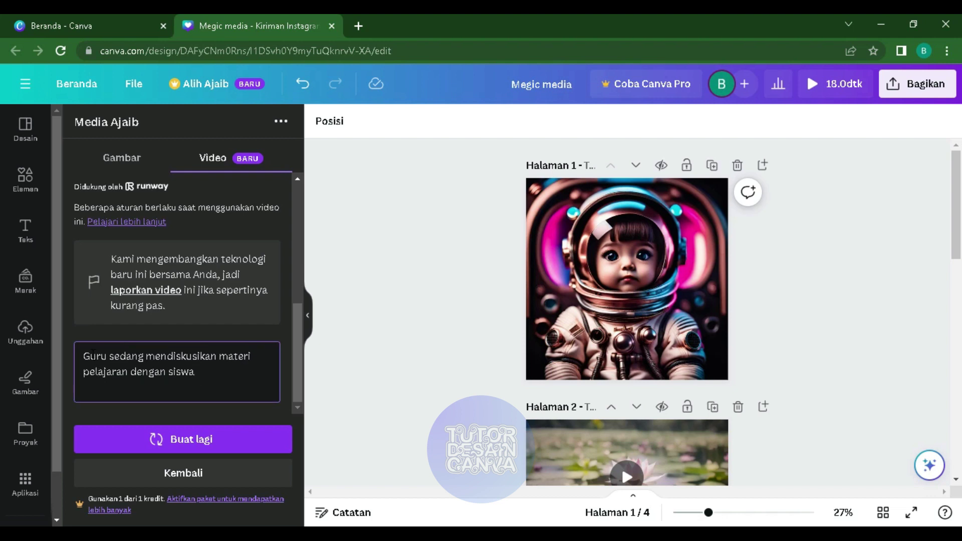
{"action": "triple_click", "coordinate": [85, 358]}
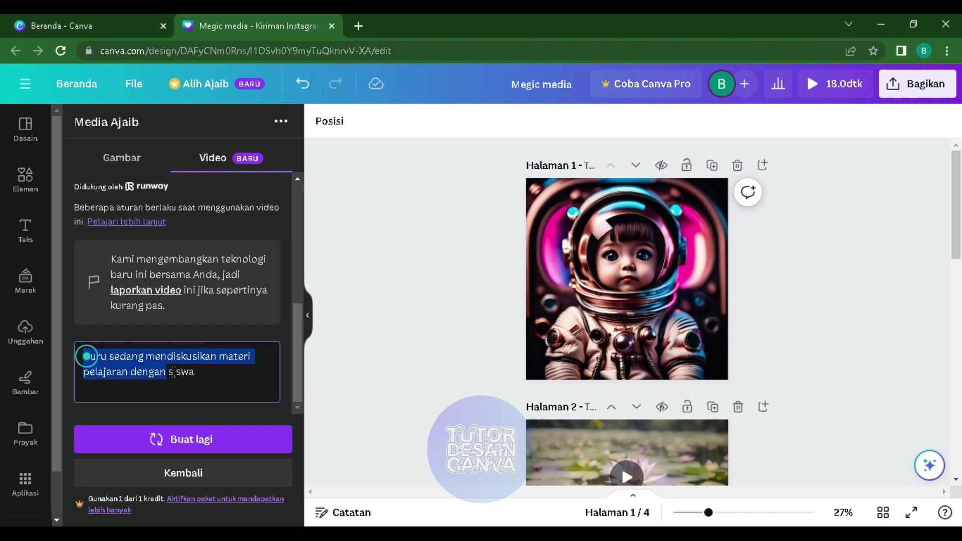
{"action": "left_click", "coordinate": [214, 376]}
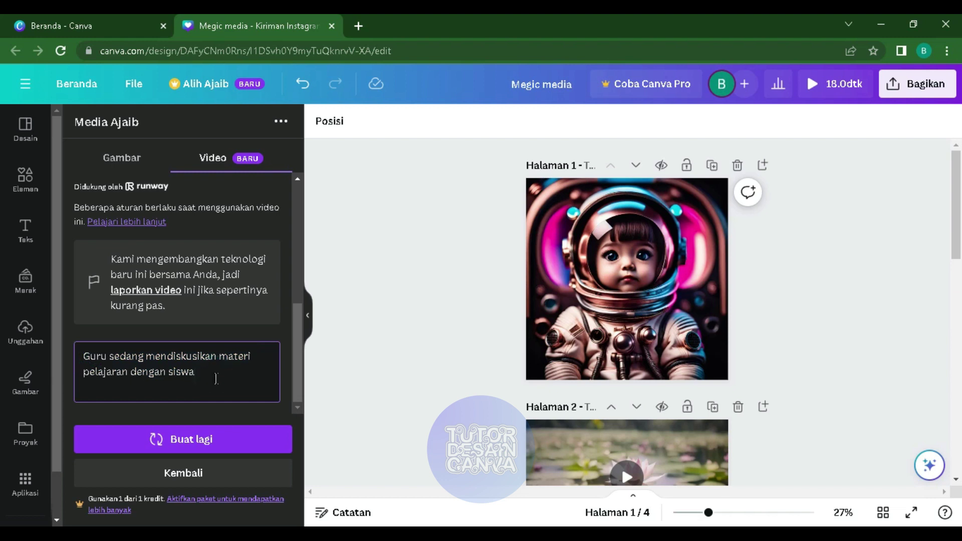
{"action": "scroll", "coordinate": [212, 370], "scroll_direction": "up", "scroll_amount": 5}
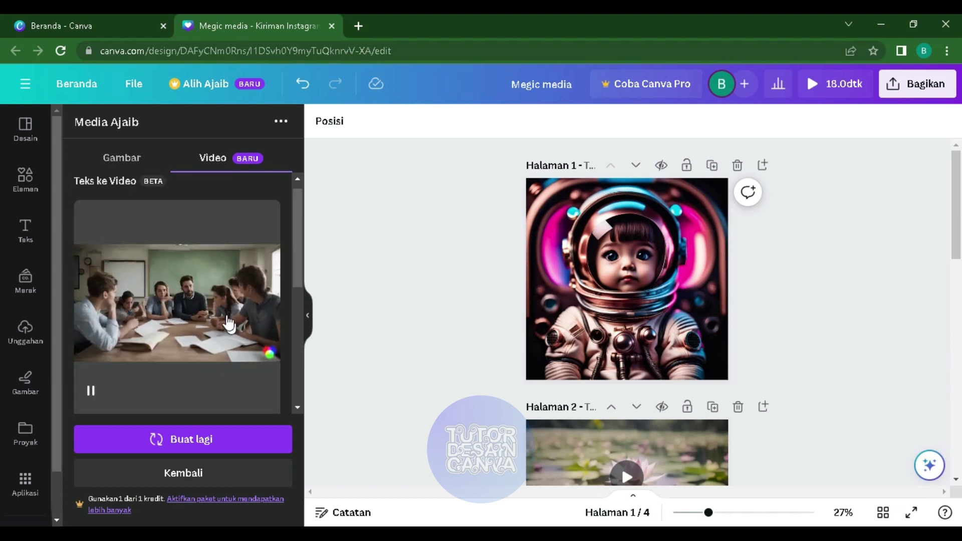
{"action": "left_click", "coordinate": [133, 158]}
{"action": "left_click", "coordinate": [223, 158]}
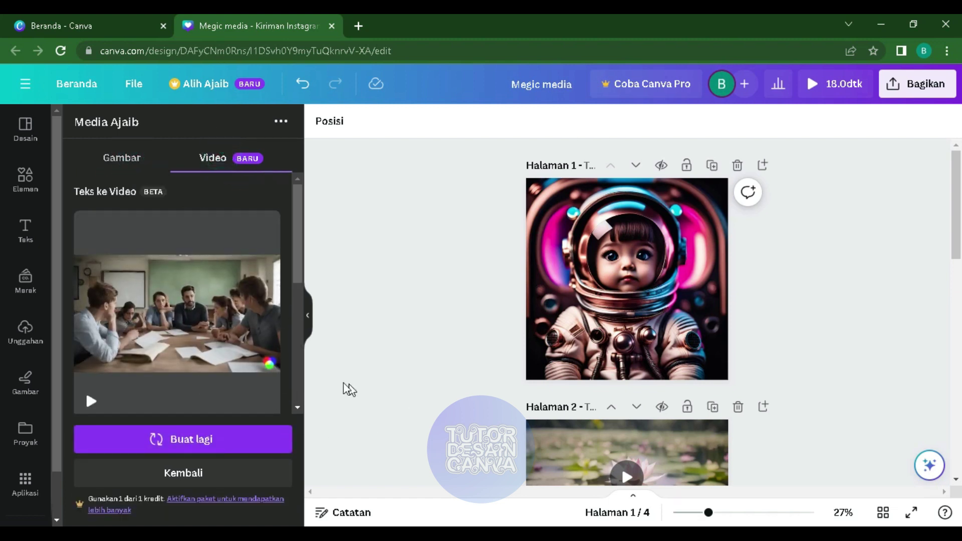
{"action": "mouse_move", "coordinate": [272, 338]}
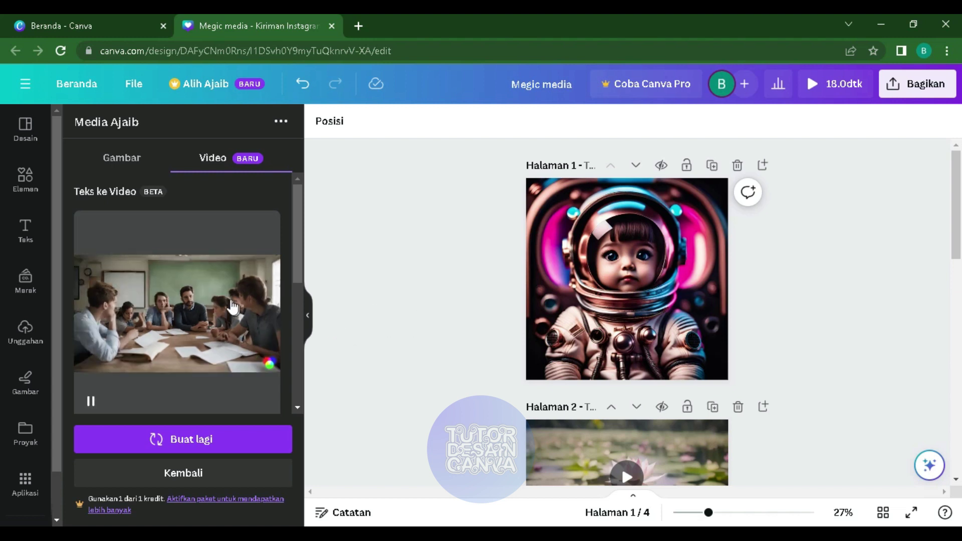
Review the four generated 3D teacher images together with their blackboard prompt and selected style.
{"action": "left_click", "coordinate": [98, 158]}
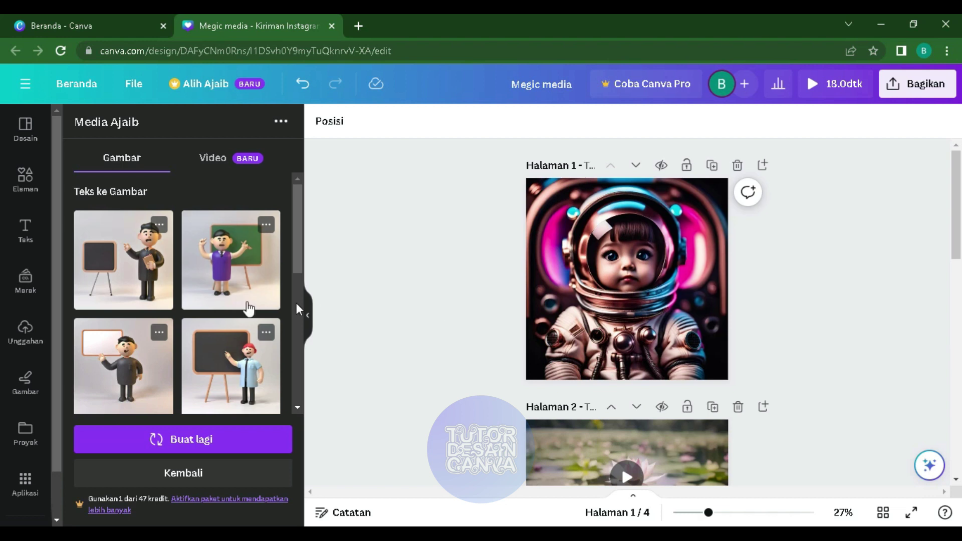
{"action": "scroll", "coordinate": [123, 261], "scroll_direction": "down", "scroll_amount": 5}
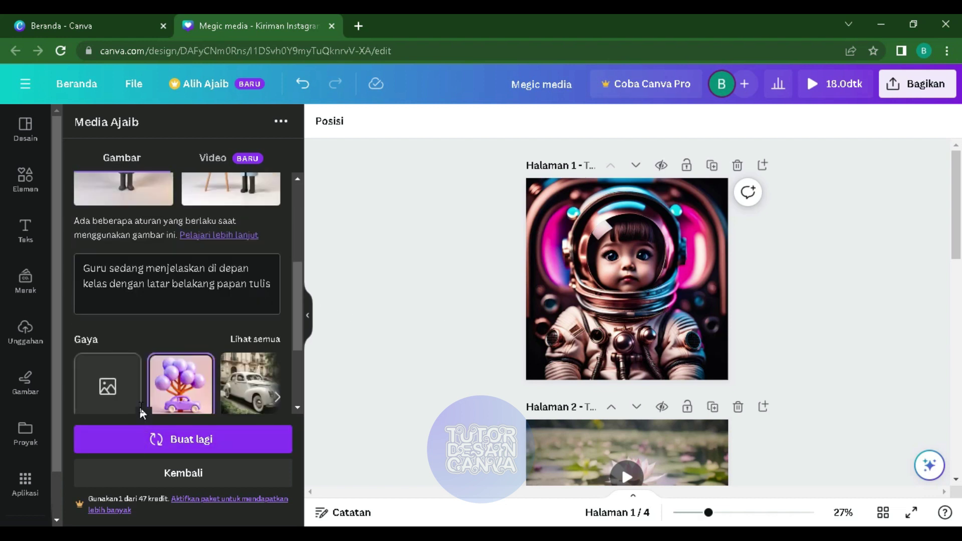
{"action": "scroll", "coordinate": [139, 405], "scroll_direction": "up", "scroll_amount": 5}
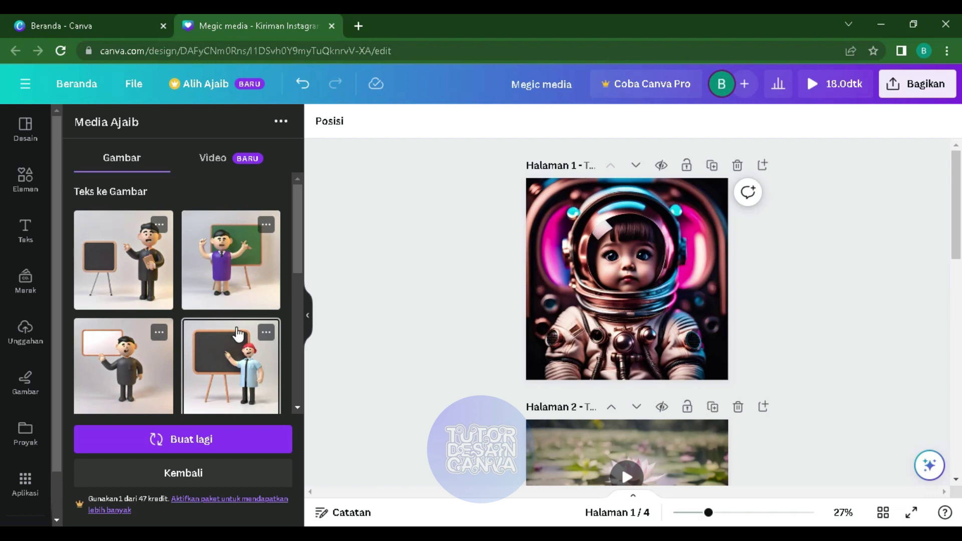
{"action": "scroll", "coordinate": [220, 321], "scroll_direction": "down", "scroll_amount": 3}
{"action": "scroll", "coordinate": [199, 307], "scroll_direction": "up", "scroll_amount": 1}
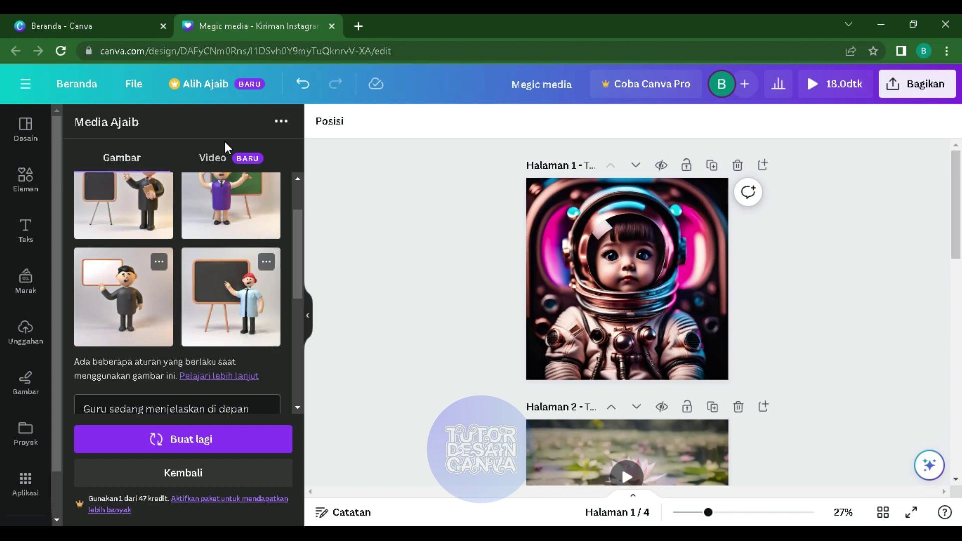
Return to the generated discussion video and review its preview and prompt, along with the lotus video on page 2.
{"action": "left_click", "coordinate": [214, 158]}
{"action": "scroll", "coordinate": [170, 331], "scroll_direction": "down", "scroll_amount": 3}
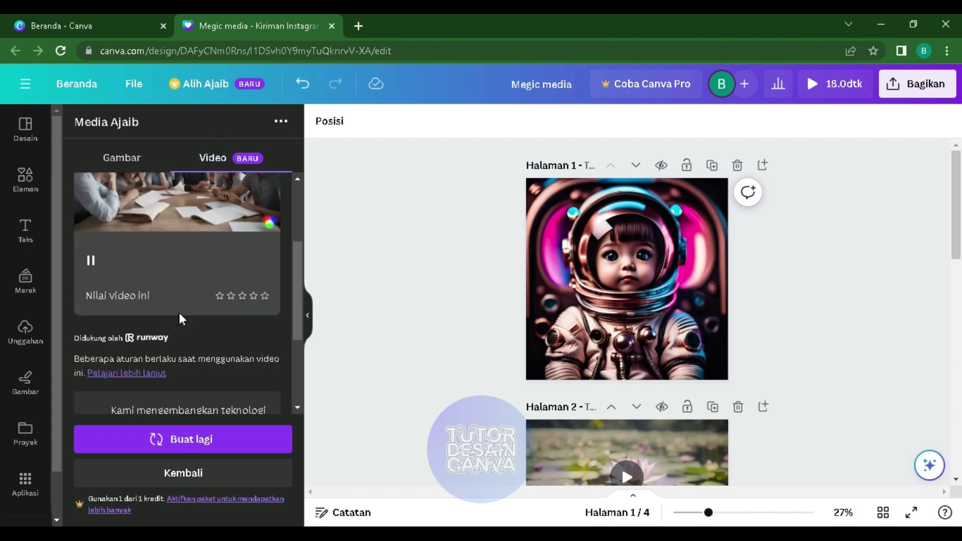
{"action": "scroll", "coordinate": [214, 346], "scroll_direction": "up", "scroll_amount": 2}
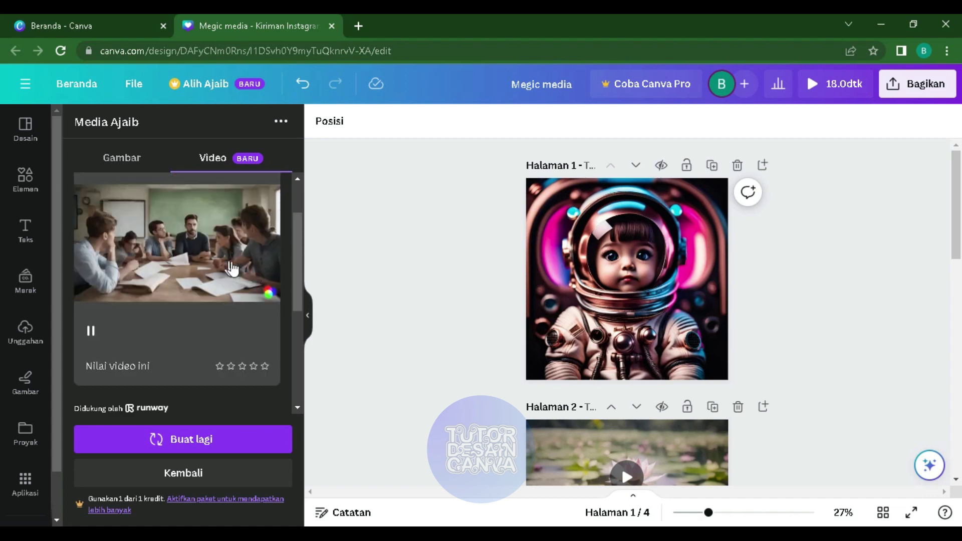
{"action": "scroll", "coordinate": [548, 398], "scroll_direction": "down", "scroll_amount": 4}
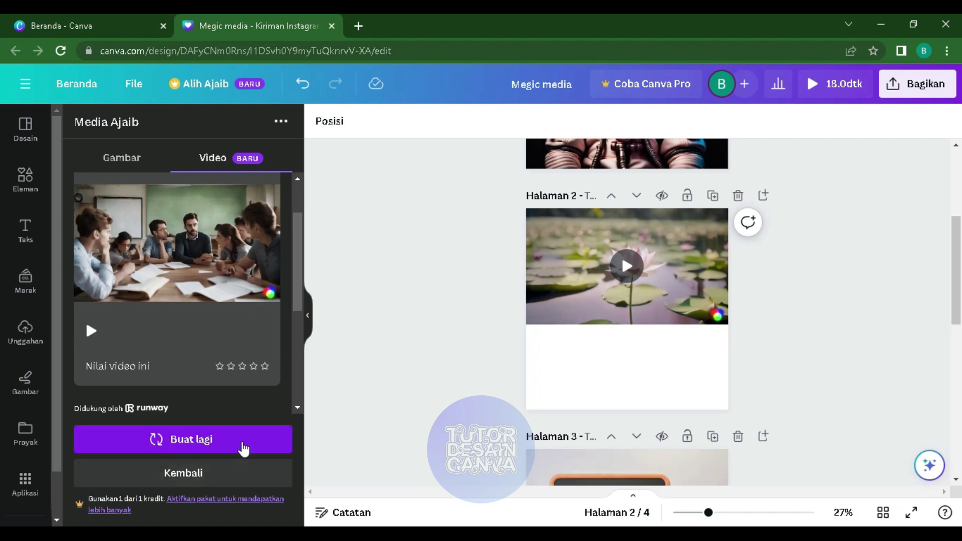
{"action": "scroll", "coordinate": [215, 346], "scroll_direction": "up", "scroll_amount": 2}
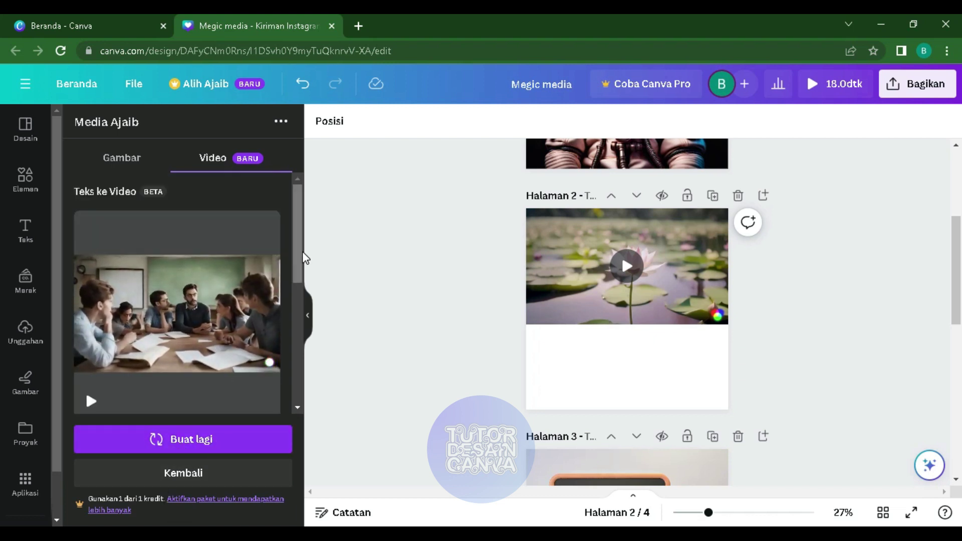
{"action": "scroll", "coordinate": [287, 320], "scroll_direction": "down", "scroll_amount": 3}
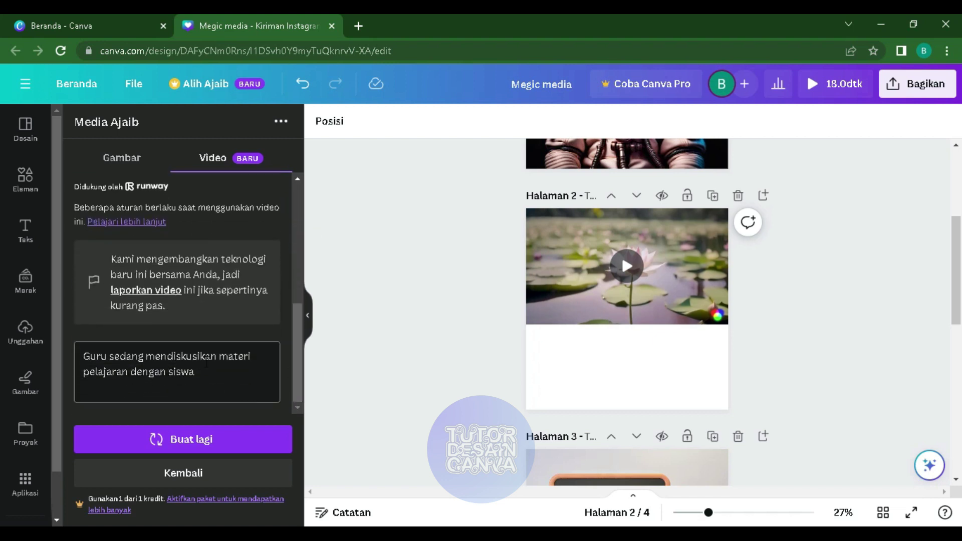
{"action": "scroll", "coordinate": [207, 358], "scroll_direction": "up", "scroll_amount": 3}
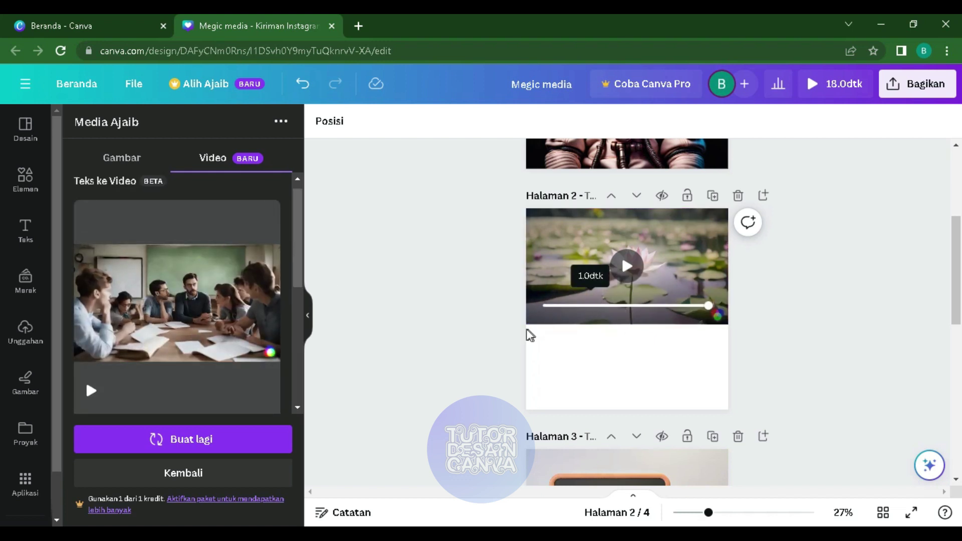
{"action": "left_click", "coordinate": [564, 337]}
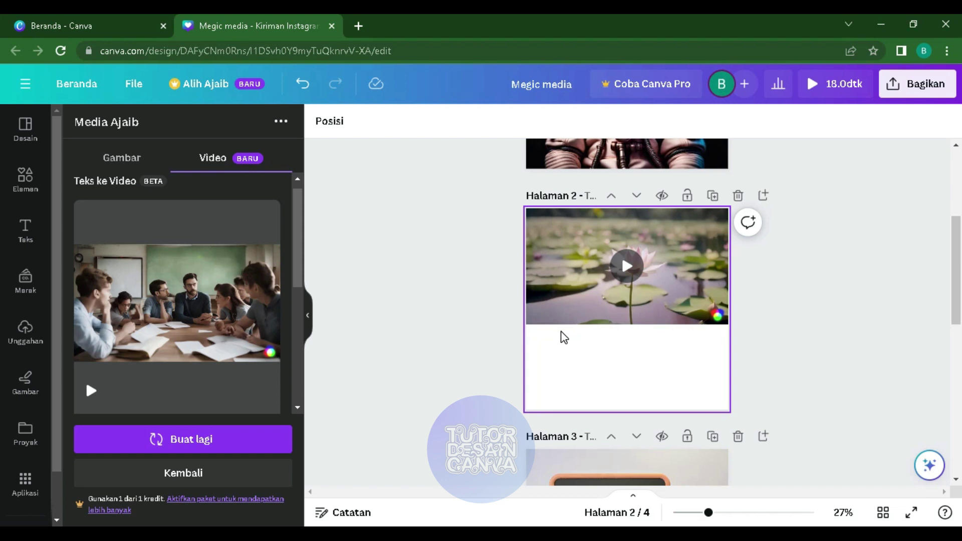
{"action": "left_click", "coordinate": [453, 320]}
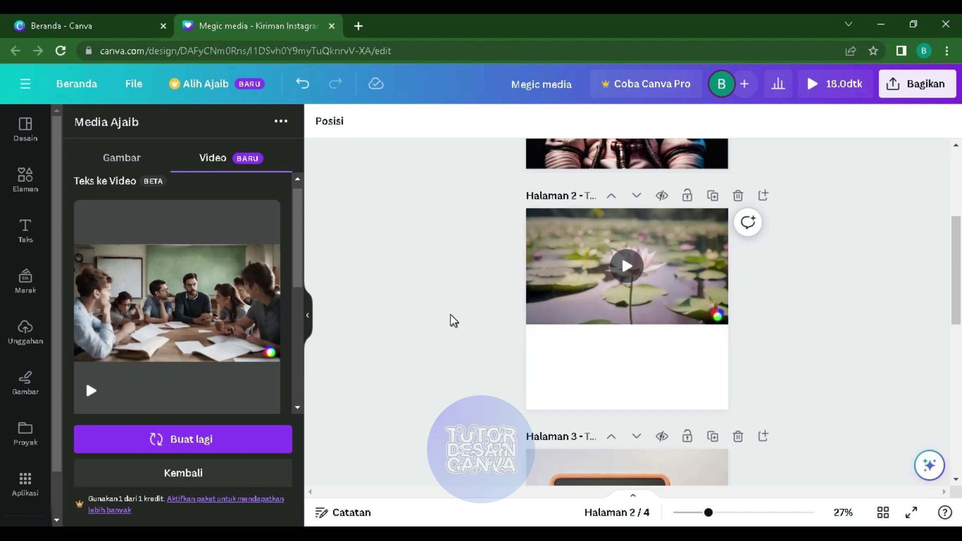